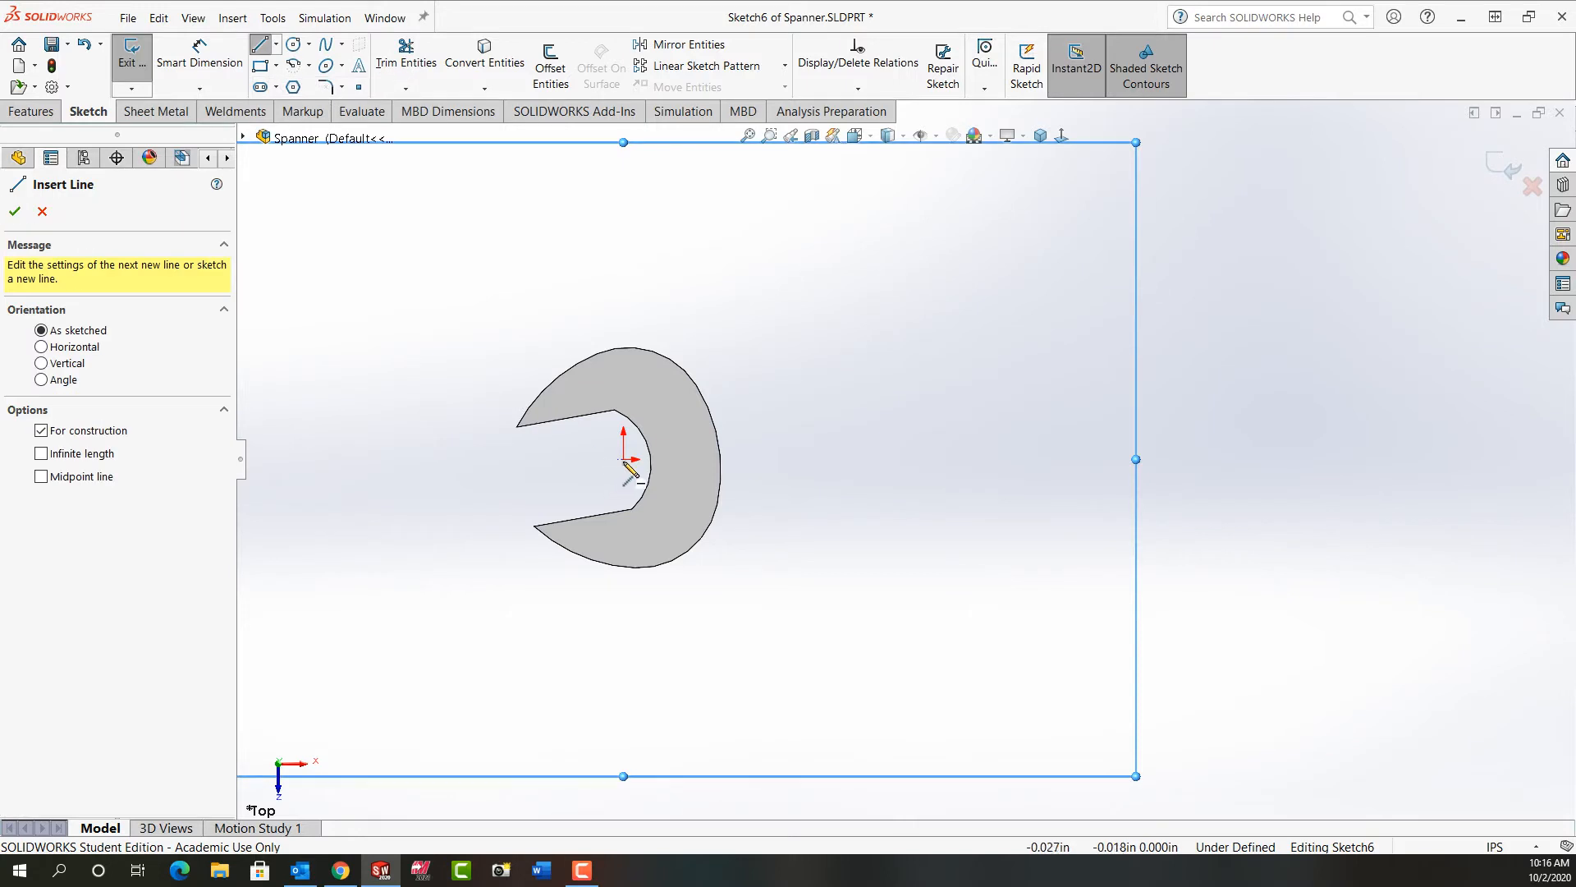
Step: Sketch a horizontal construction line about 7.48 in long from the origin through the spanner head
{"action": "left_click", "coordinate": [624, 460]}
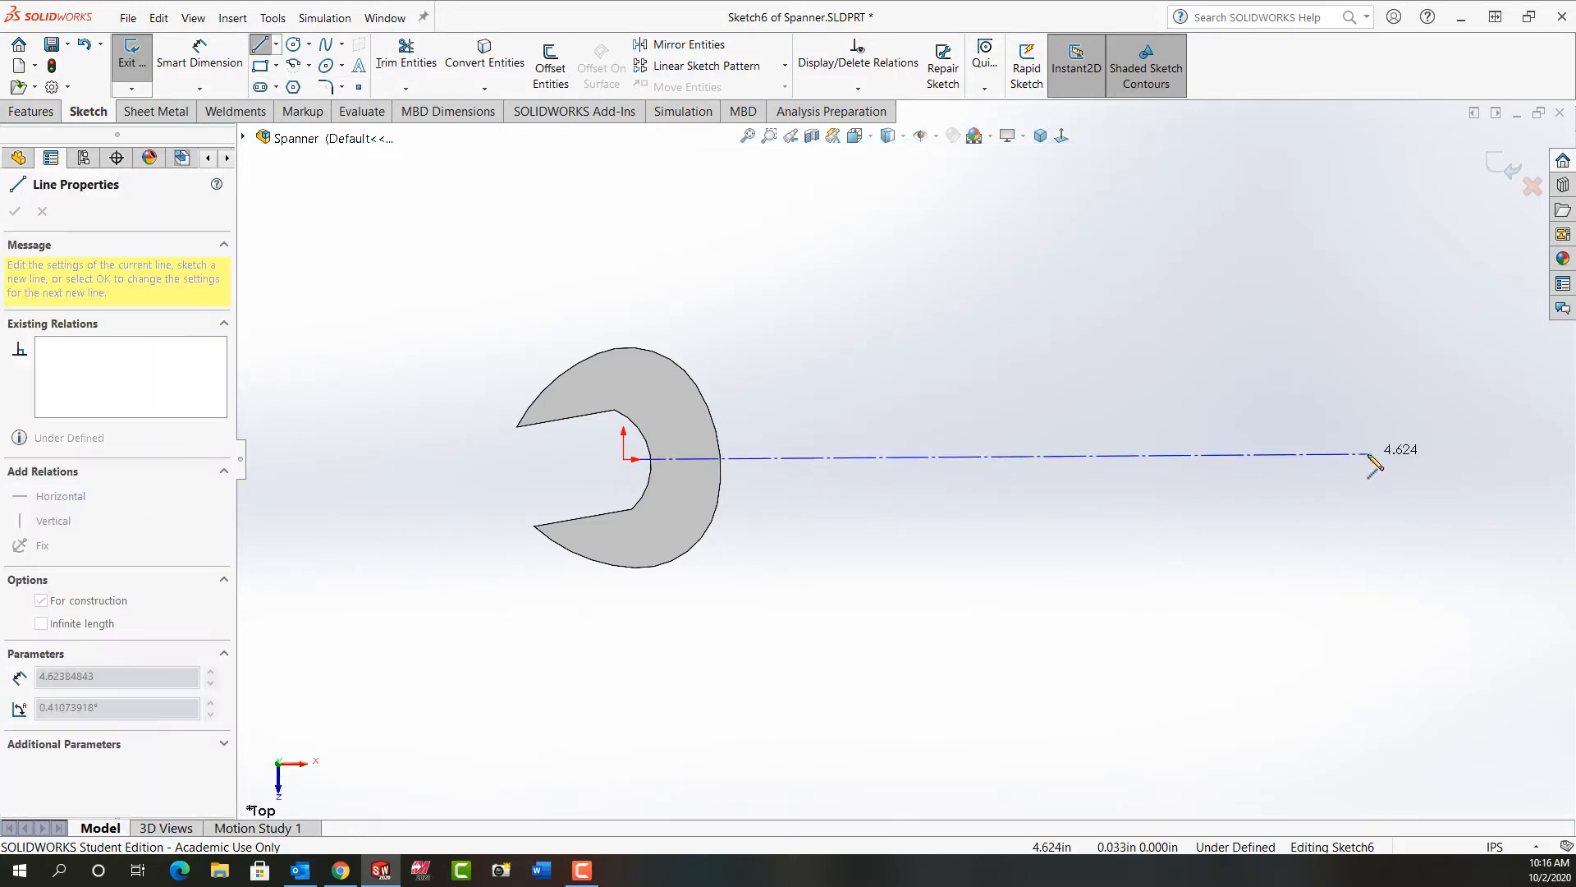
{"action": "key", "text": "z"}
{"action": "key", "text": "z"}
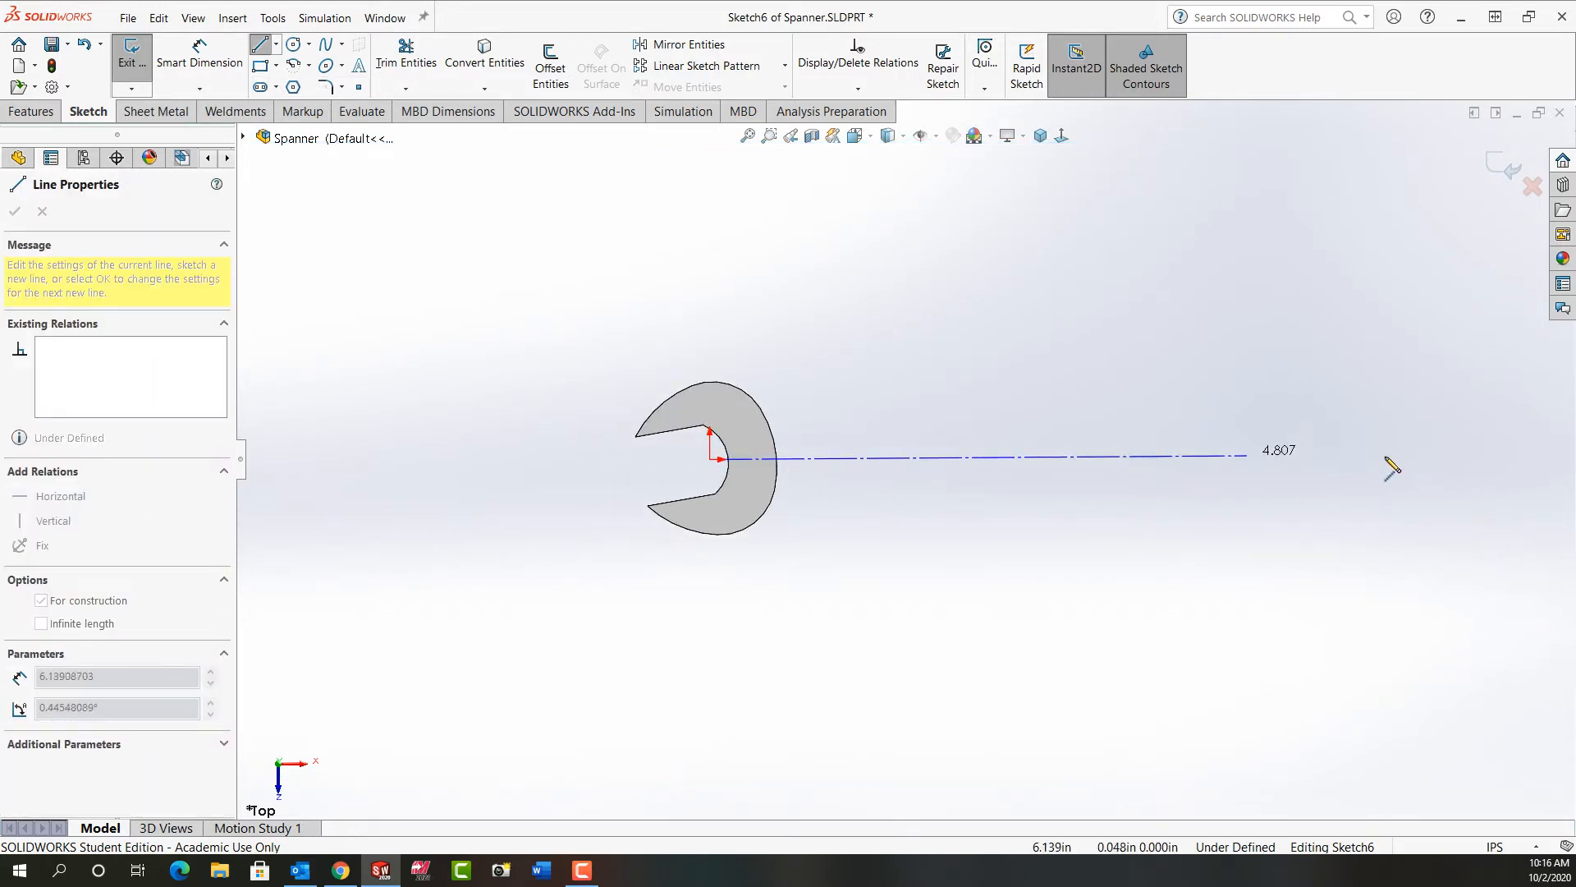
{"action": "key", "text": "z"}
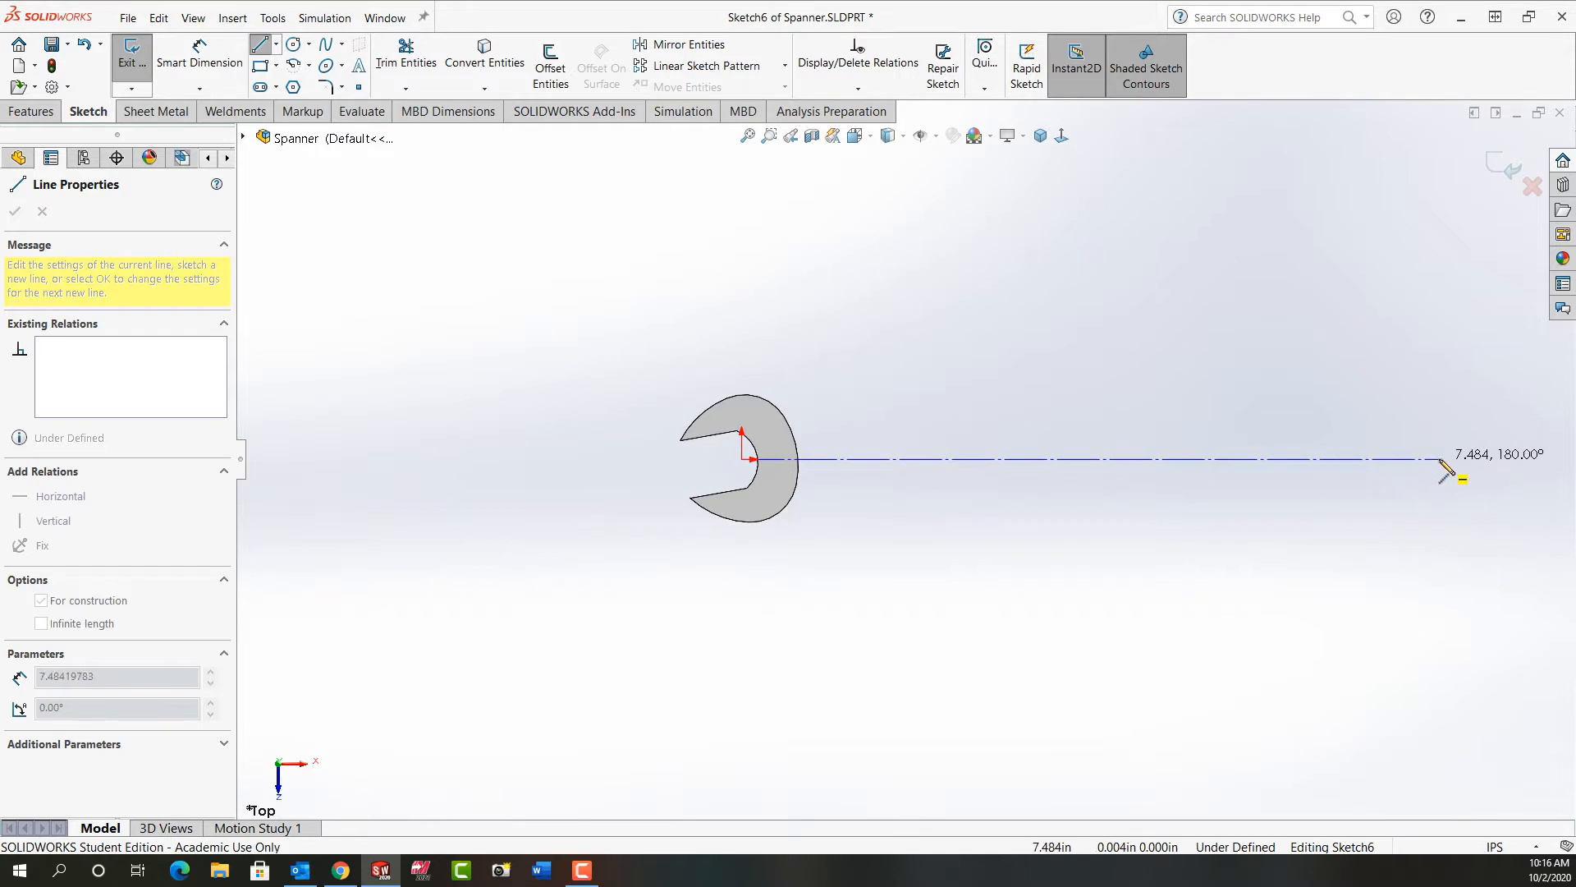
{"action": "left_click", "coordinate": [1440, 460]}
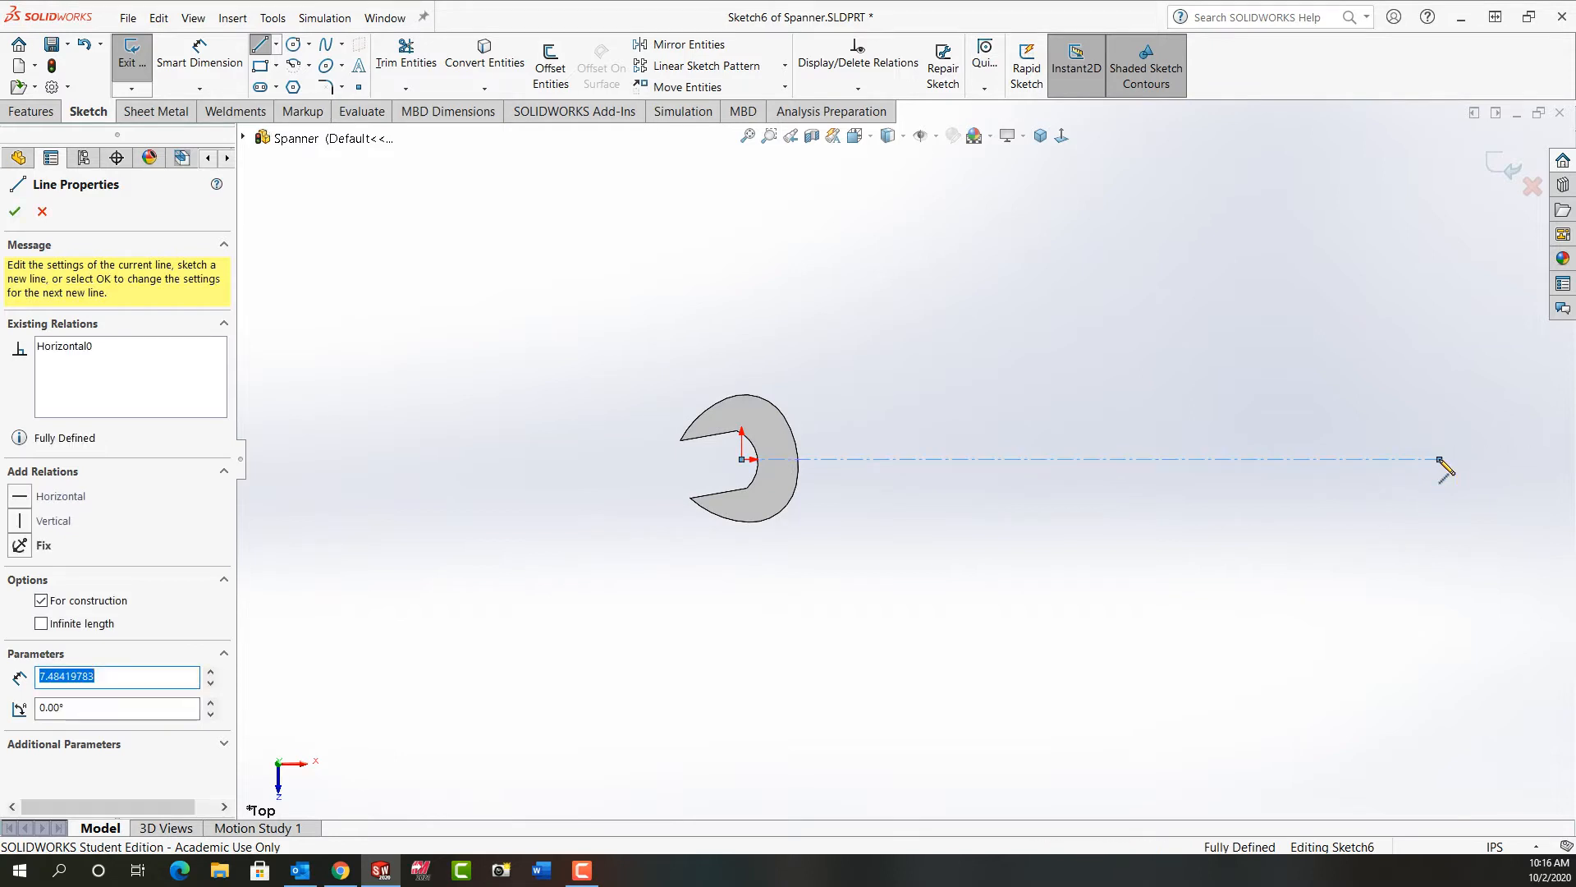
{"action": "key", "text": "Escape"}
Step: Convert the three outer arc edges on the closed side of the spanner head into sketch entities
{"action": "scroll", "coordinate": [1022, 404], "scroll_direction": "down", "scroll_amount": 1}
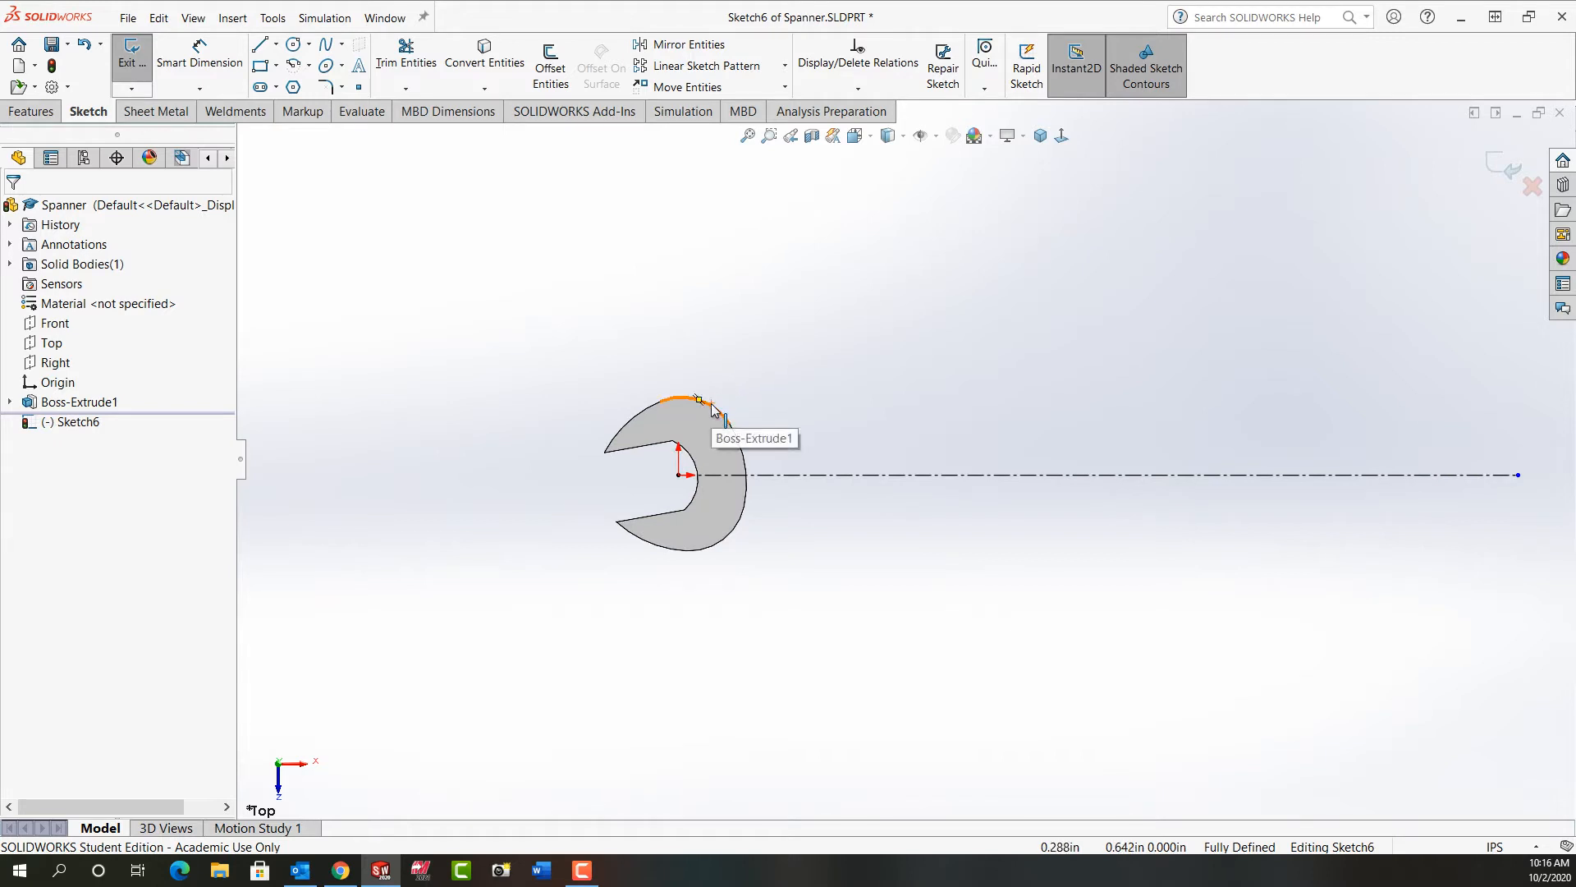
{"action": "left_click", "coordinate": [495, 76]}
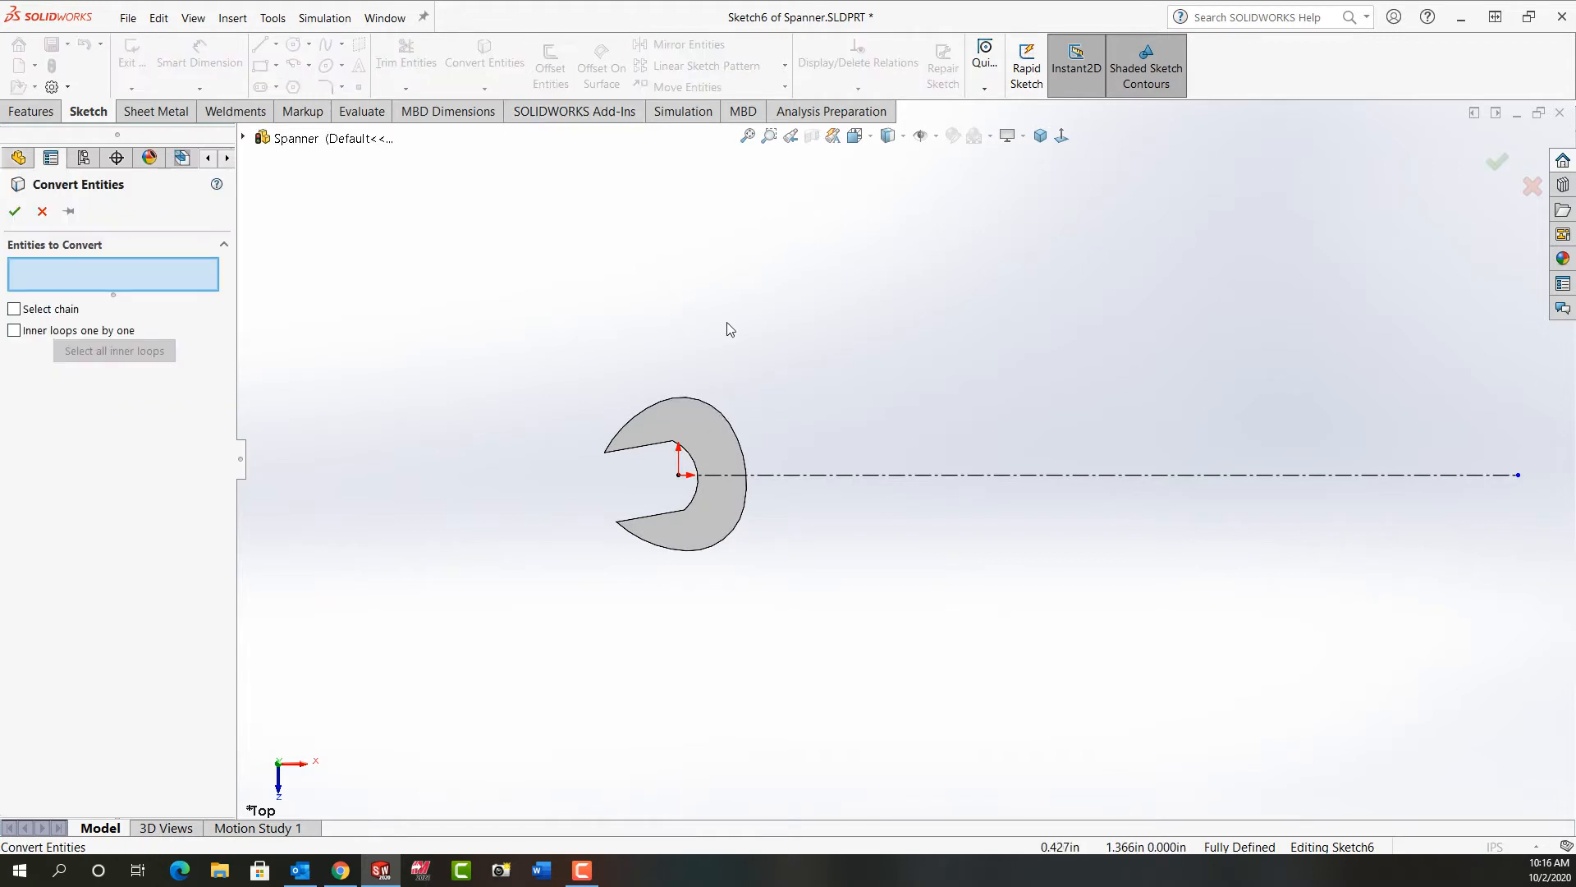
{"action": "left_click", "coordinate": [711, 402]}
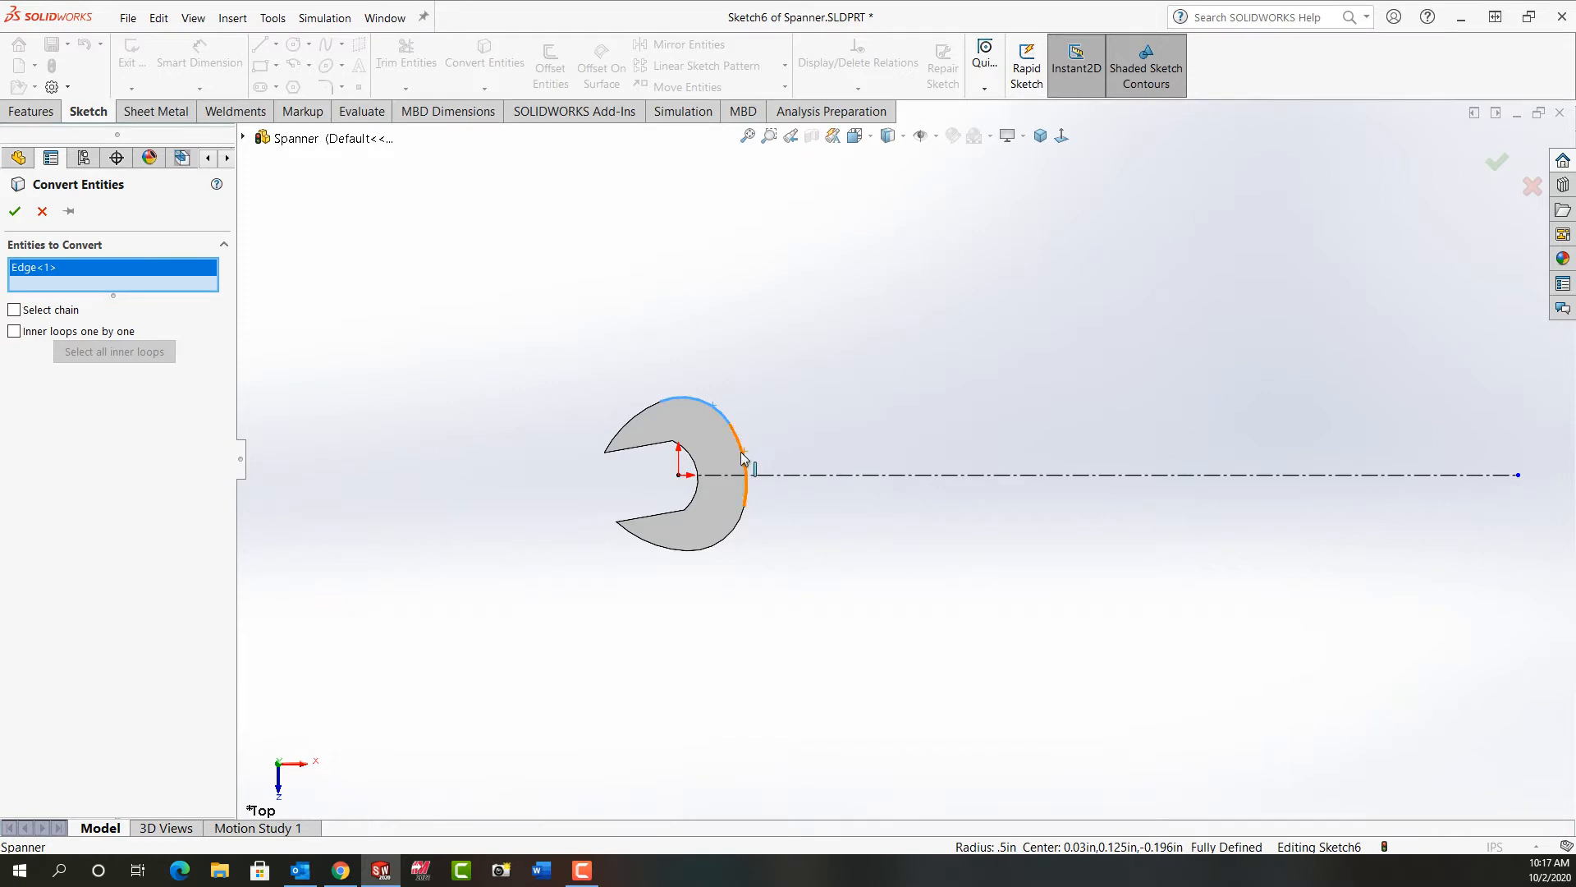
{"action": "left_click", "coordinate": [749, 505]}
{"action": "left_click", "coordinate": [739, 542]}
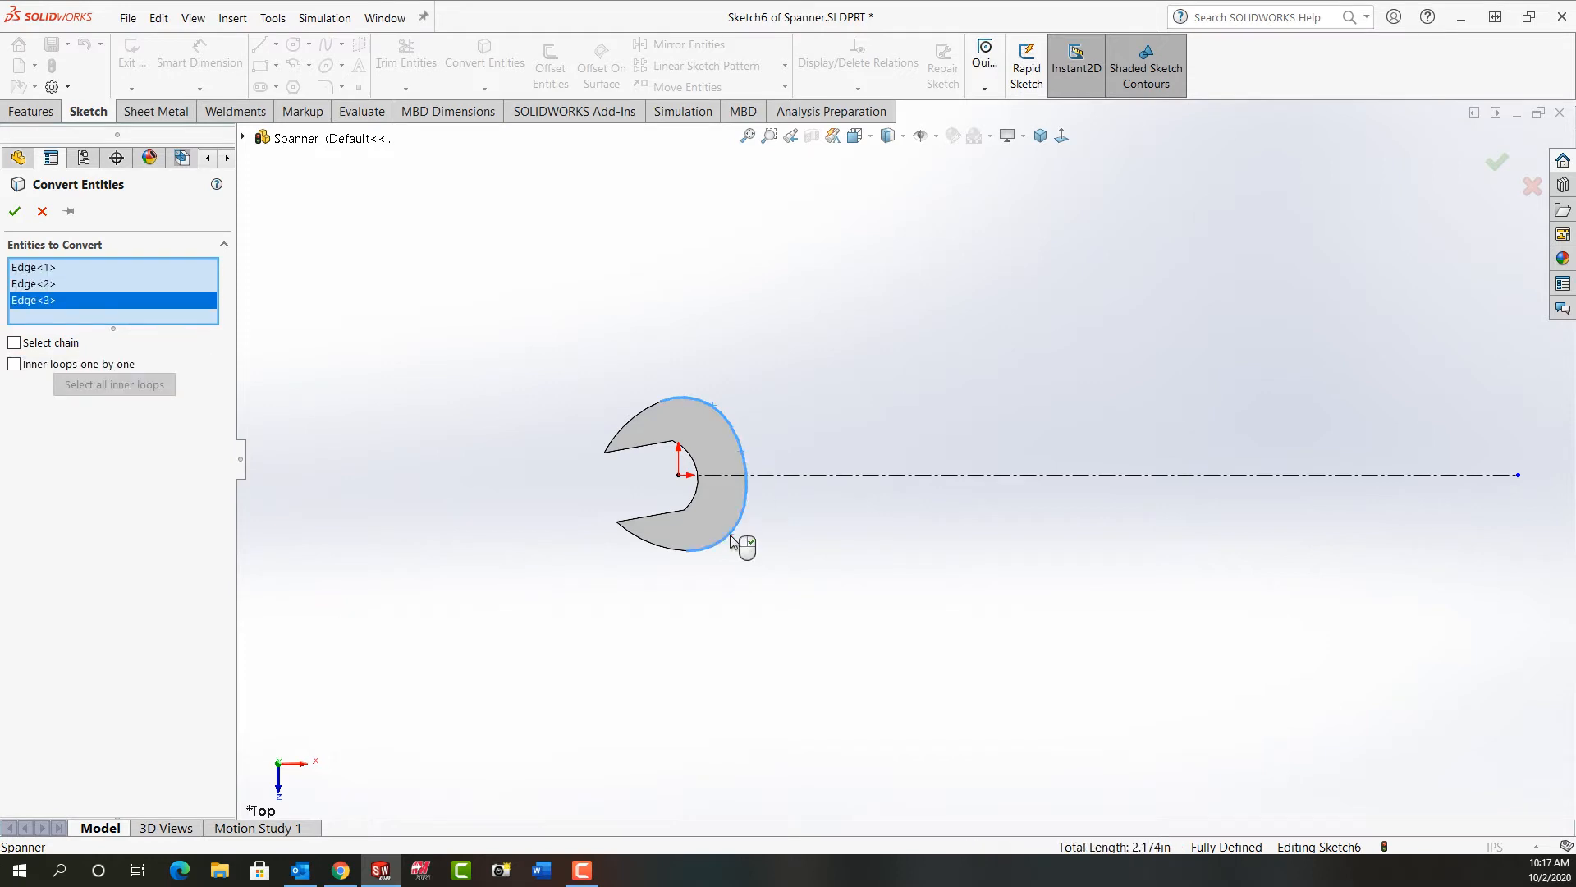
{"action": "right_click", "coordinate": [734, 542]}
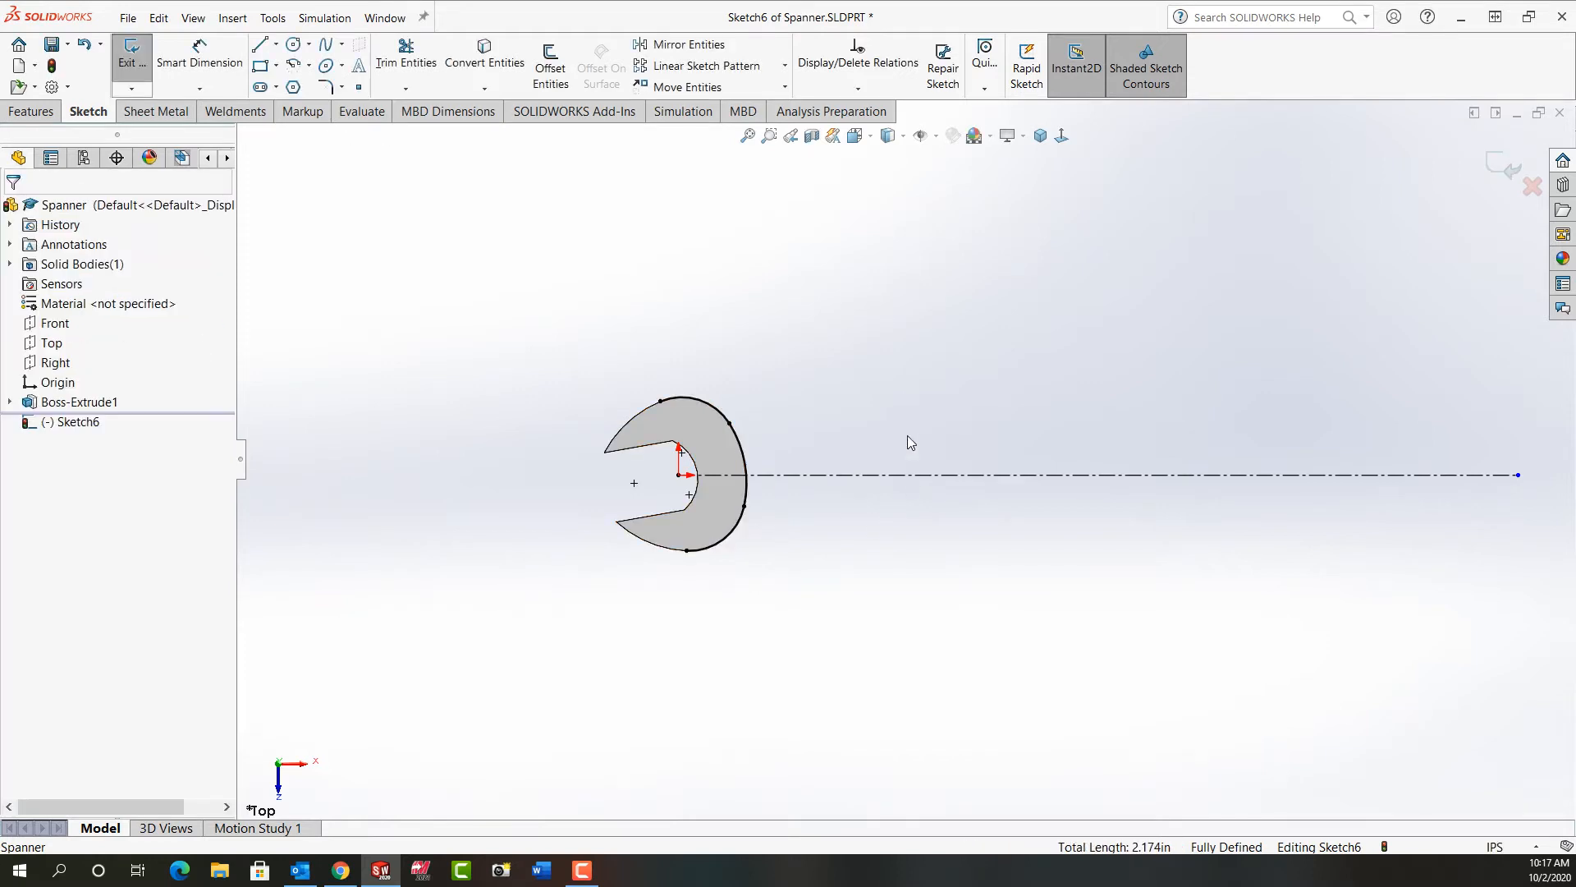
Step: Shorten the converted outline by moving its upper and lower endpoints along the head's outer edge towards the handle side
{"action": "left_click", "coordinate": [747, 136]}
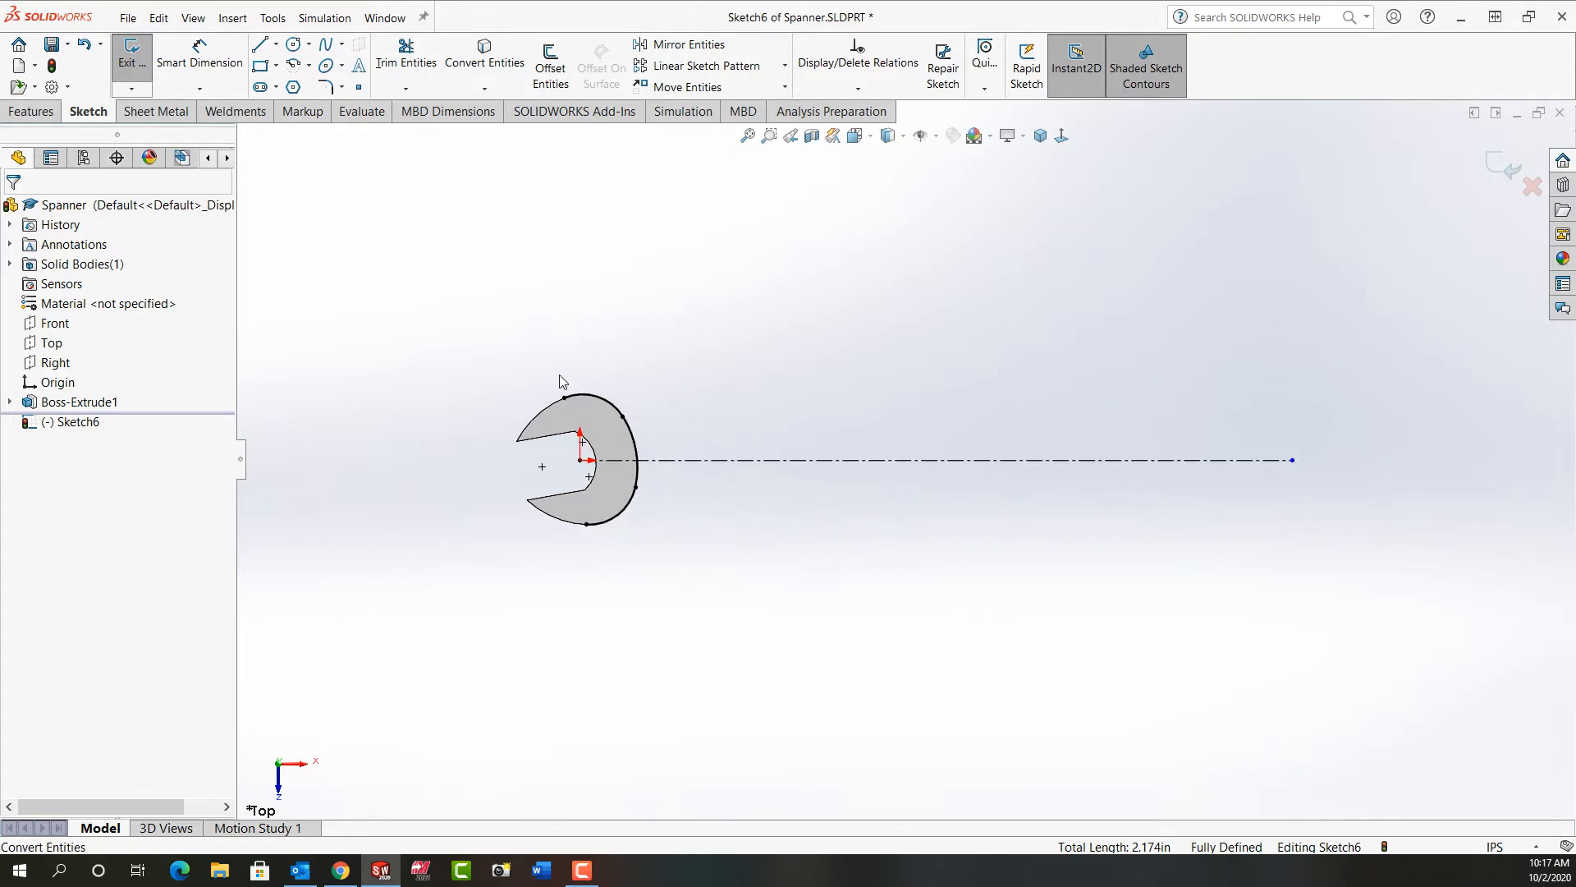
{"action": "left_click", "coordinate": [565, 399]}
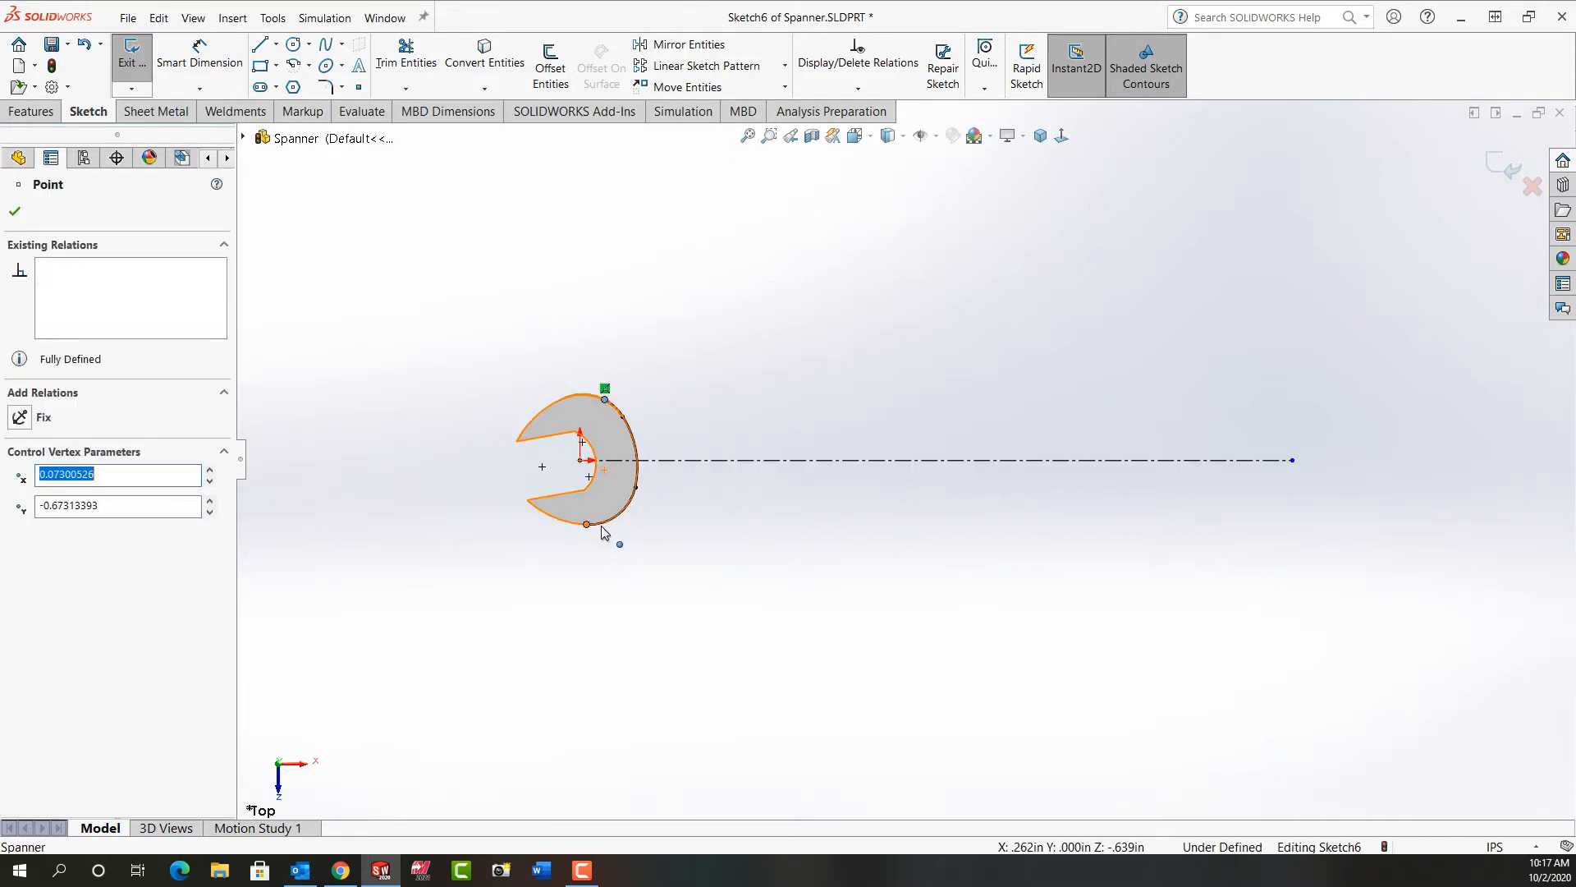
{"action": "left_click", "coordinate": [622, 510]}
{"action": "left_click", "coordinate": [704, 551]}
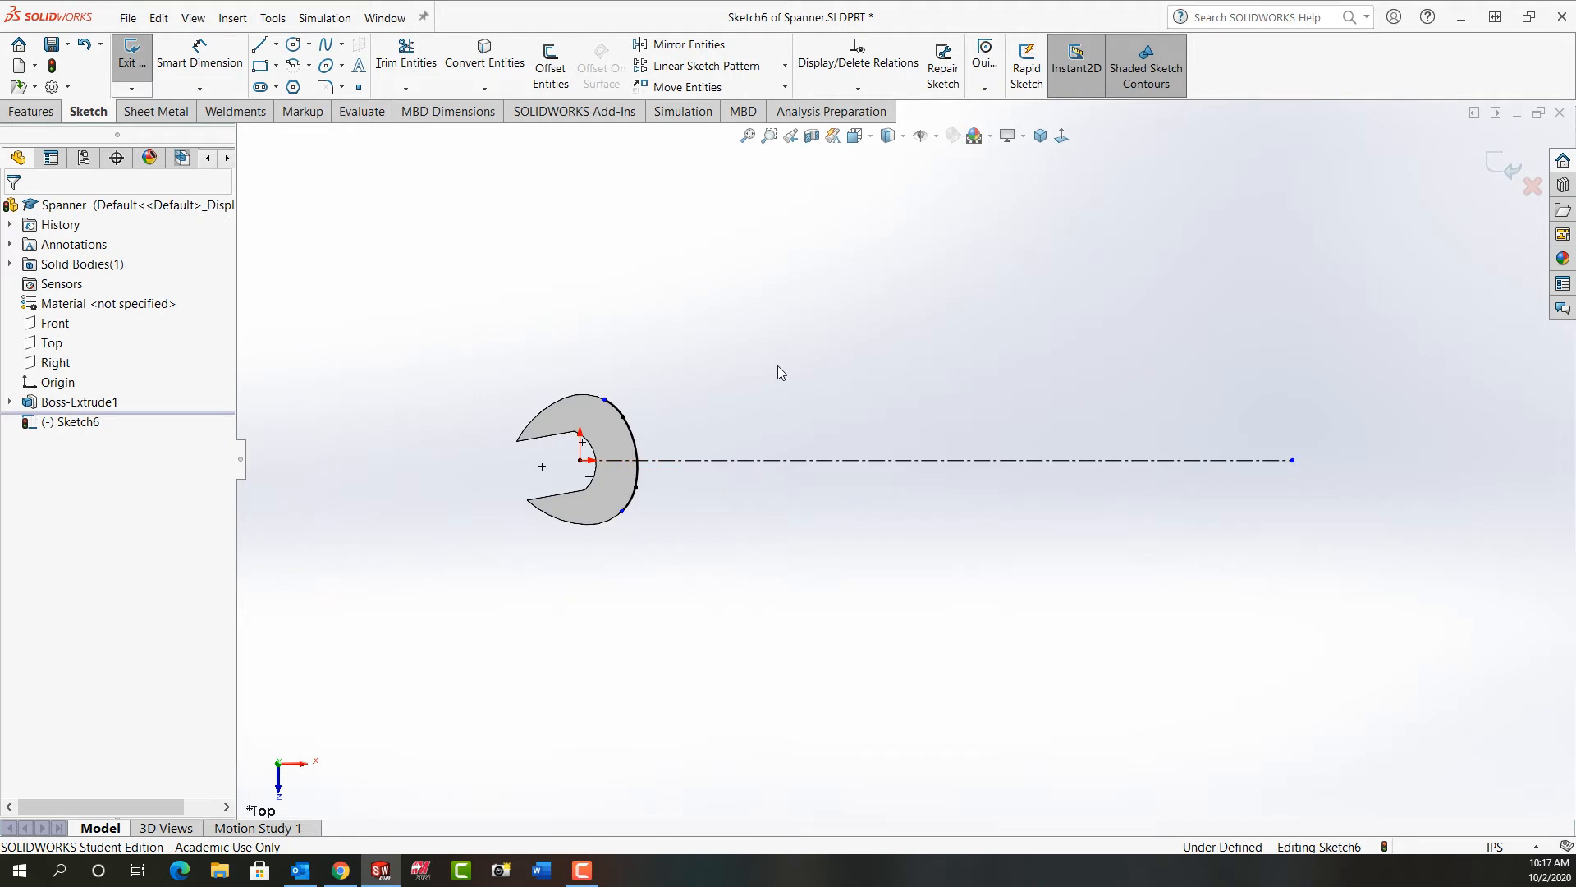
Step: From the outline's upper endpoint, sketch a sloping line about 0.61 in long, a tangent arc and a horizontal line about 3.12 in long
{"action": "right_click_drag", "start_coordinate": [764, 367], "coordinate": [703, 369]}
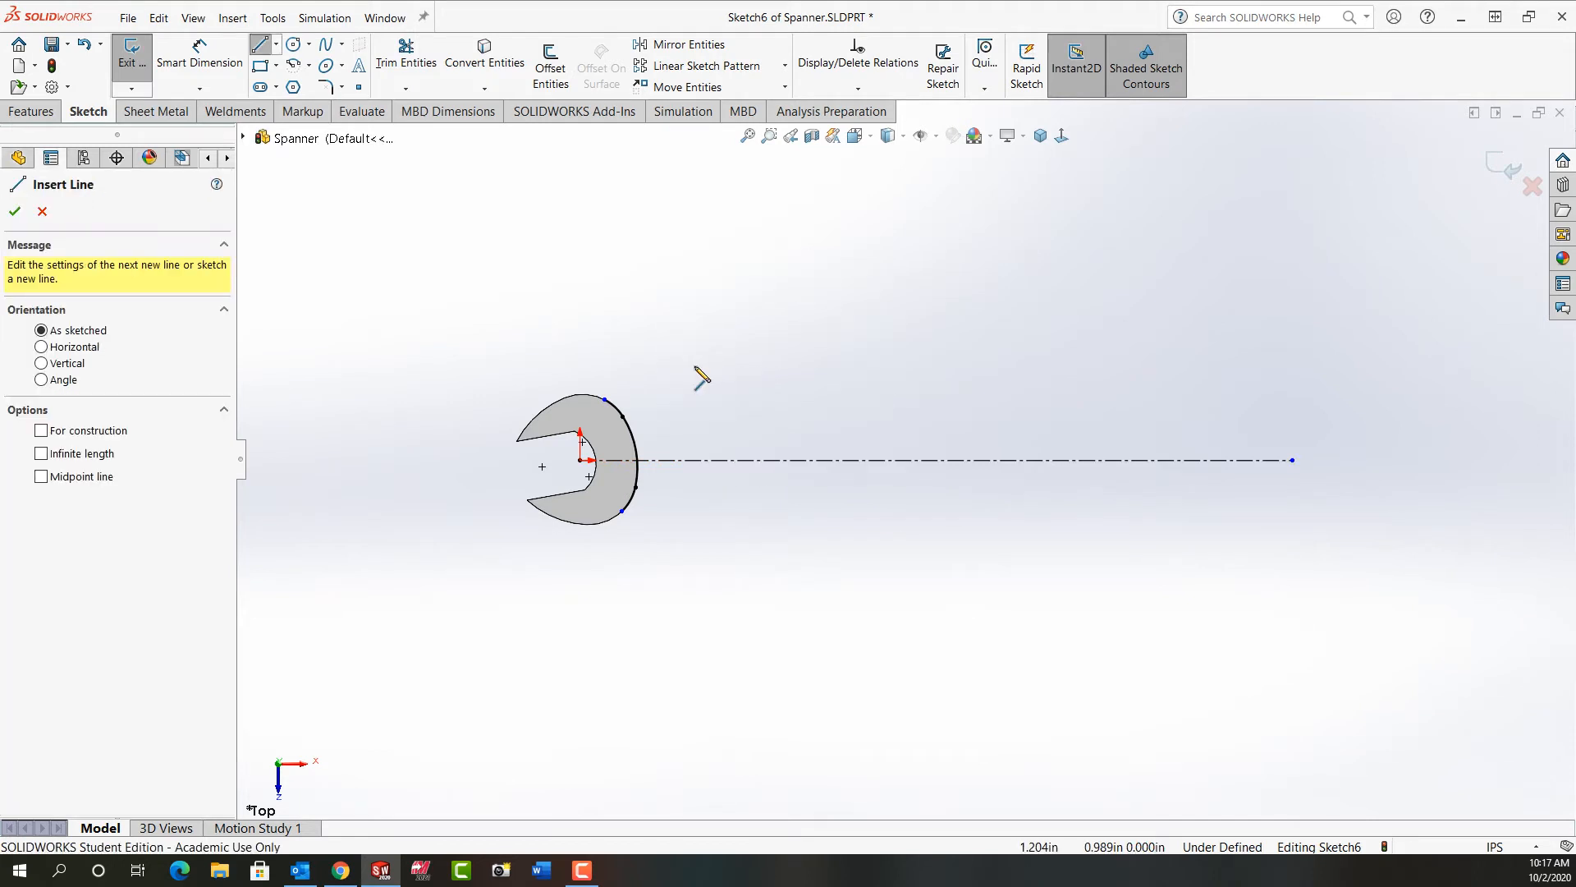
{"action": "left_click", "coordinate": [606, 400]}
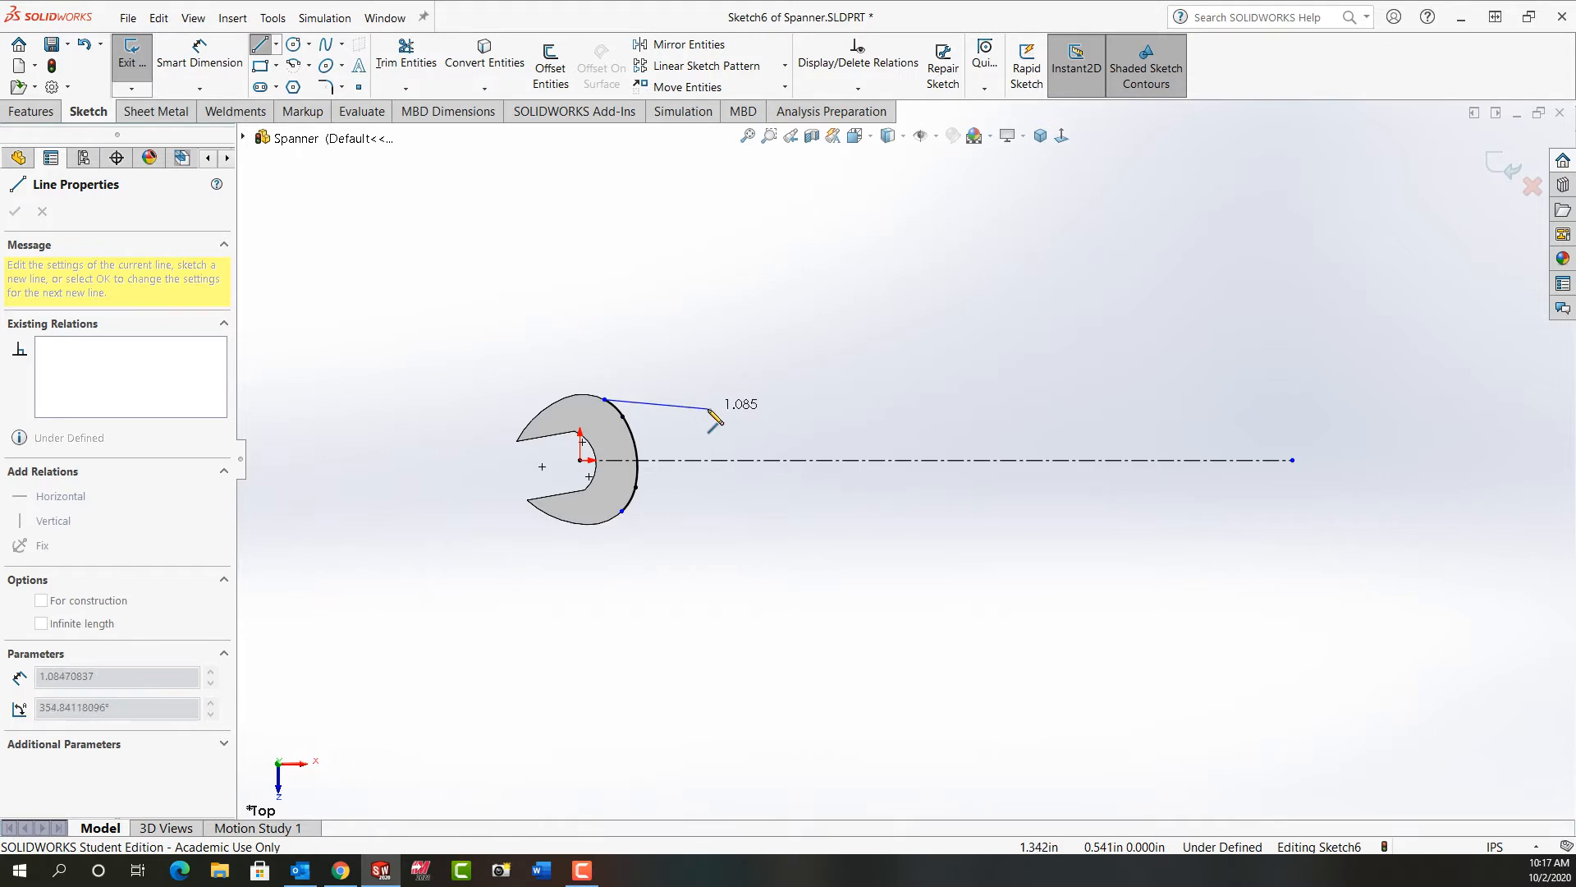
{"action": "left_click", "coordinate": [663, 407]}
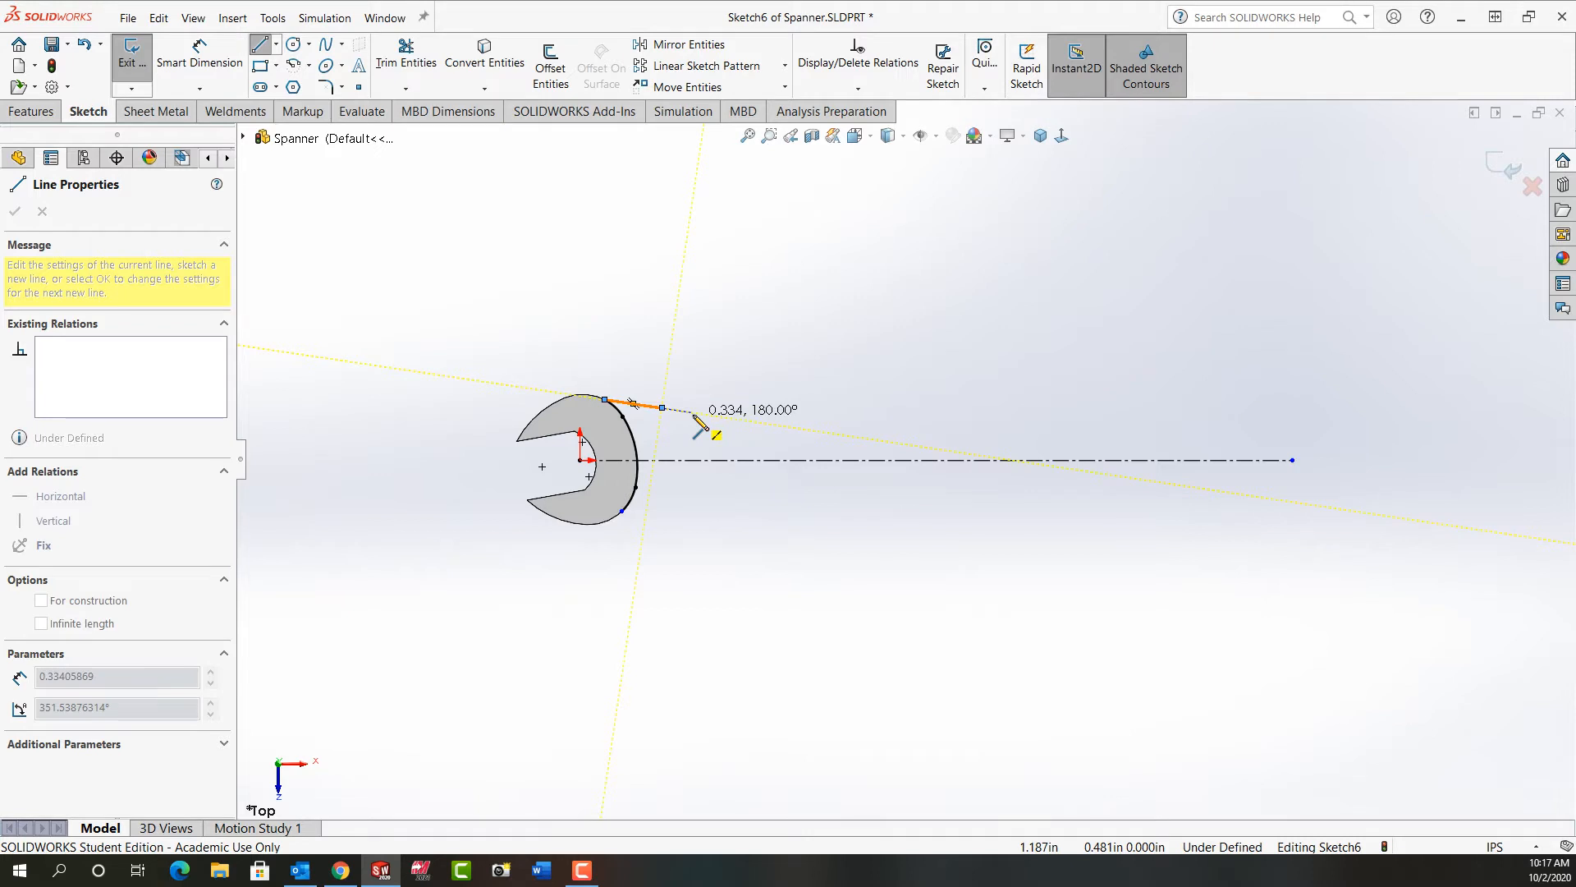
{"action": "left_click", "coordinate": [746, 414]}
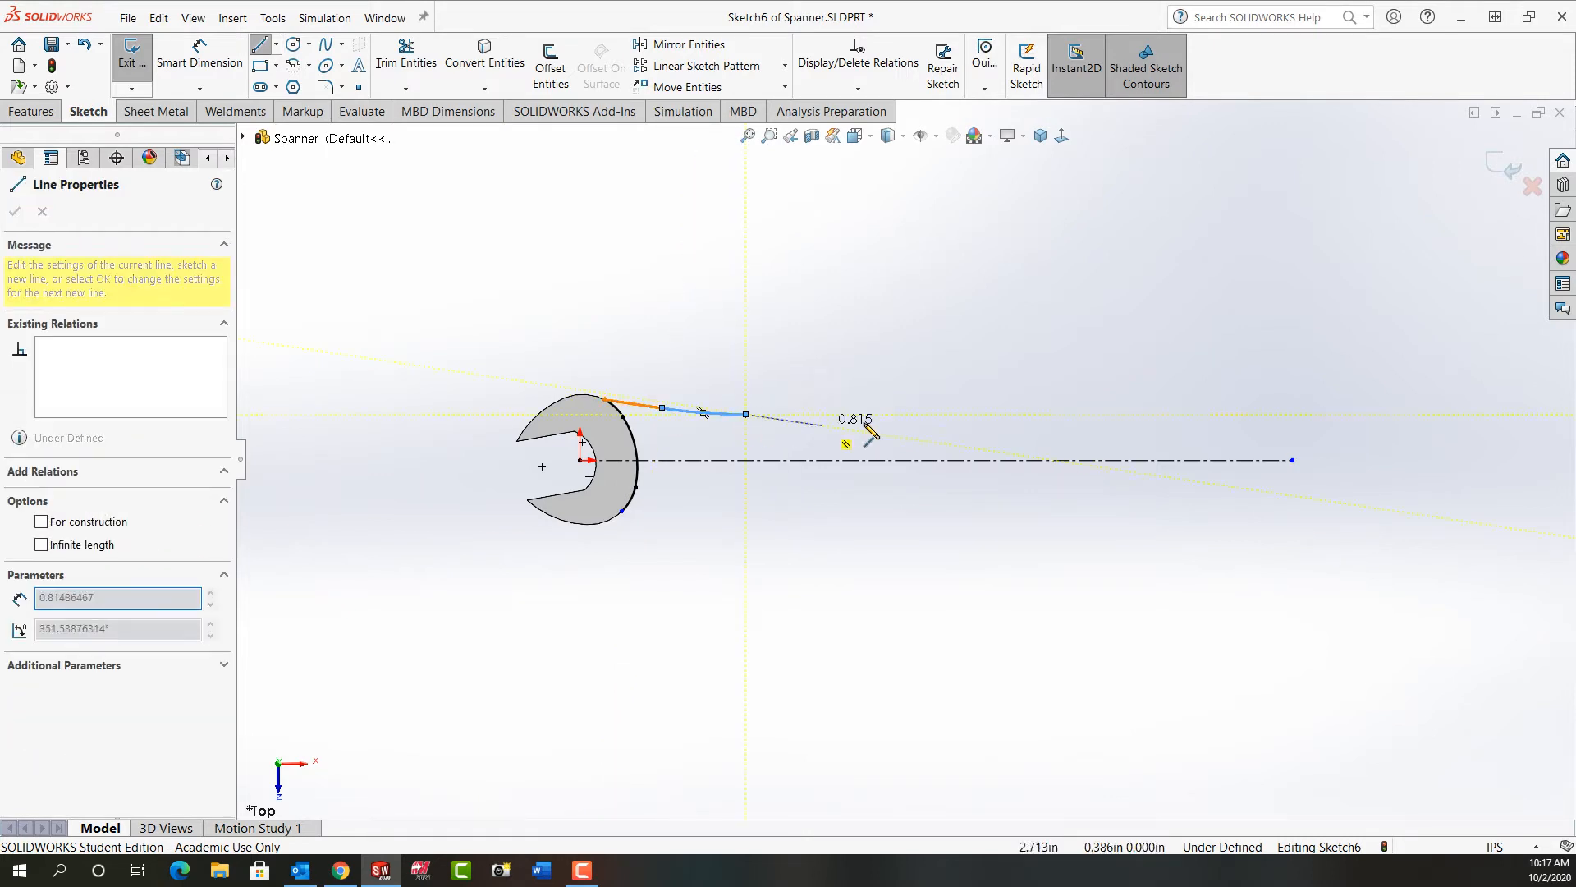
{"action": "left_click", "coordinate": [1042, 414]}
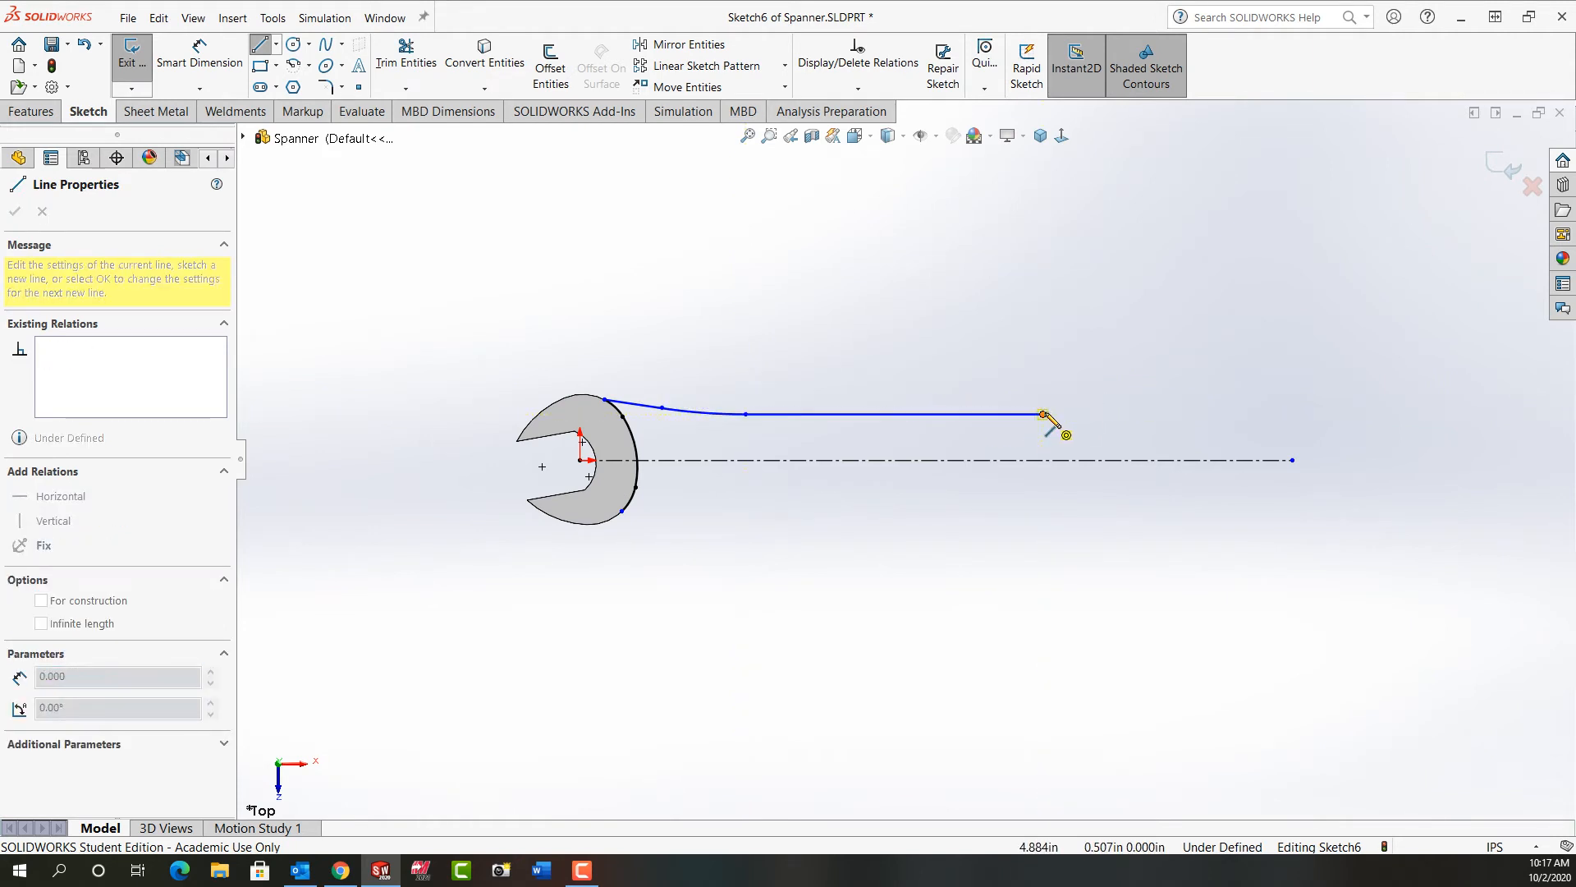
Step: Continue the handle profile with a tangent arc, a rising line about 0.66 in long and a vertical line down to the construction line
{"action": "left_click", "coordinate": [1097, 403]}
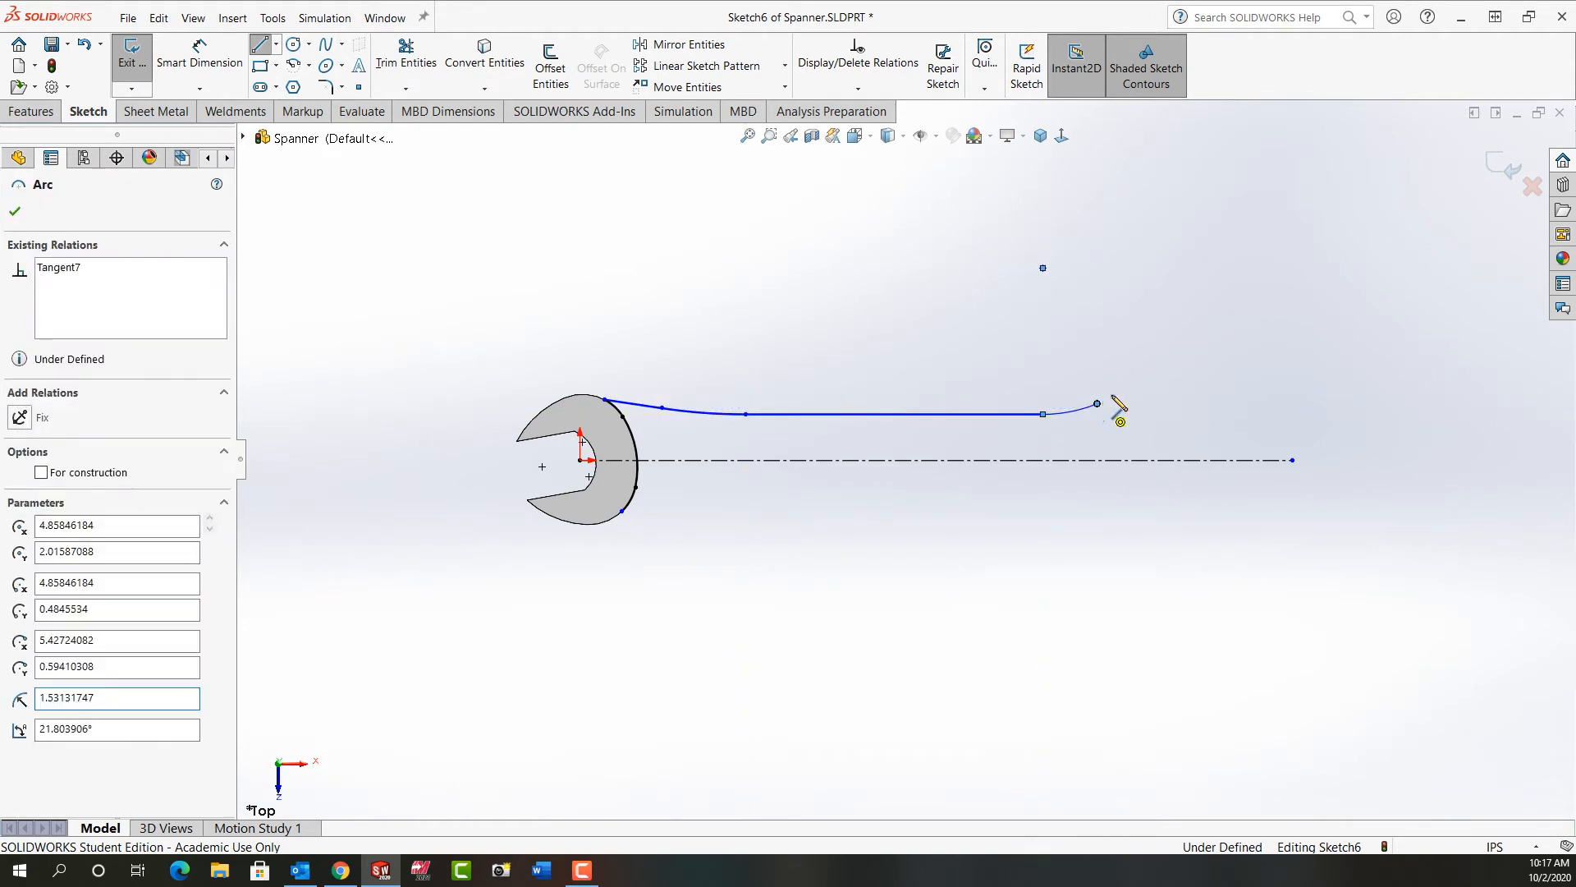
{"action": "left_click", "coordinate": [1154, 380]}
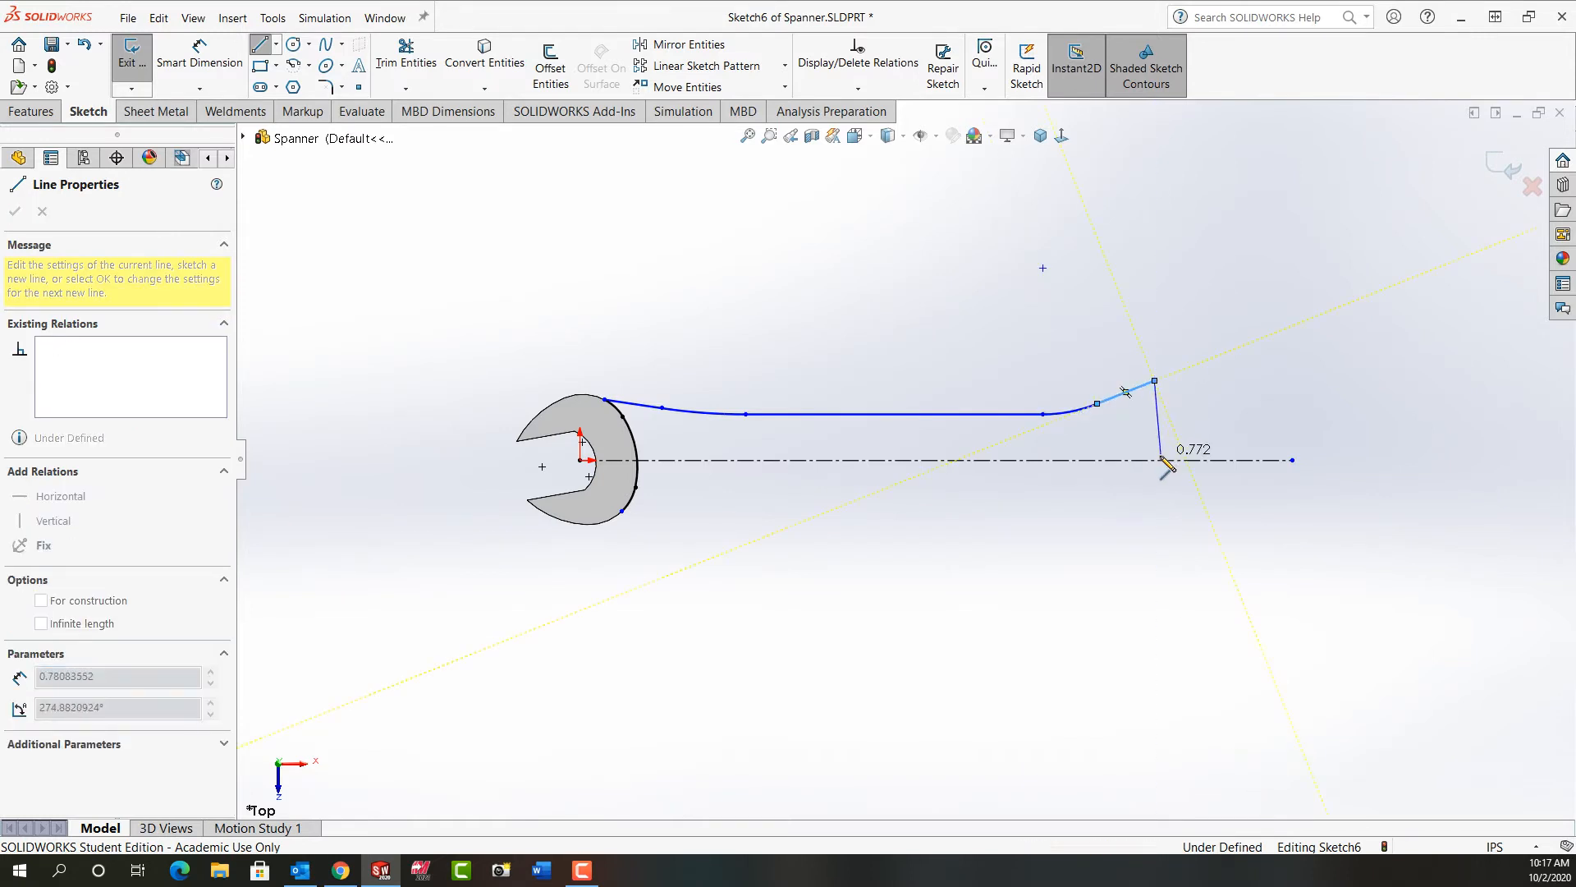
{"action": "left_click", "coordinate": [1155, 460]}
{"action": "key", "text": "Escape"}
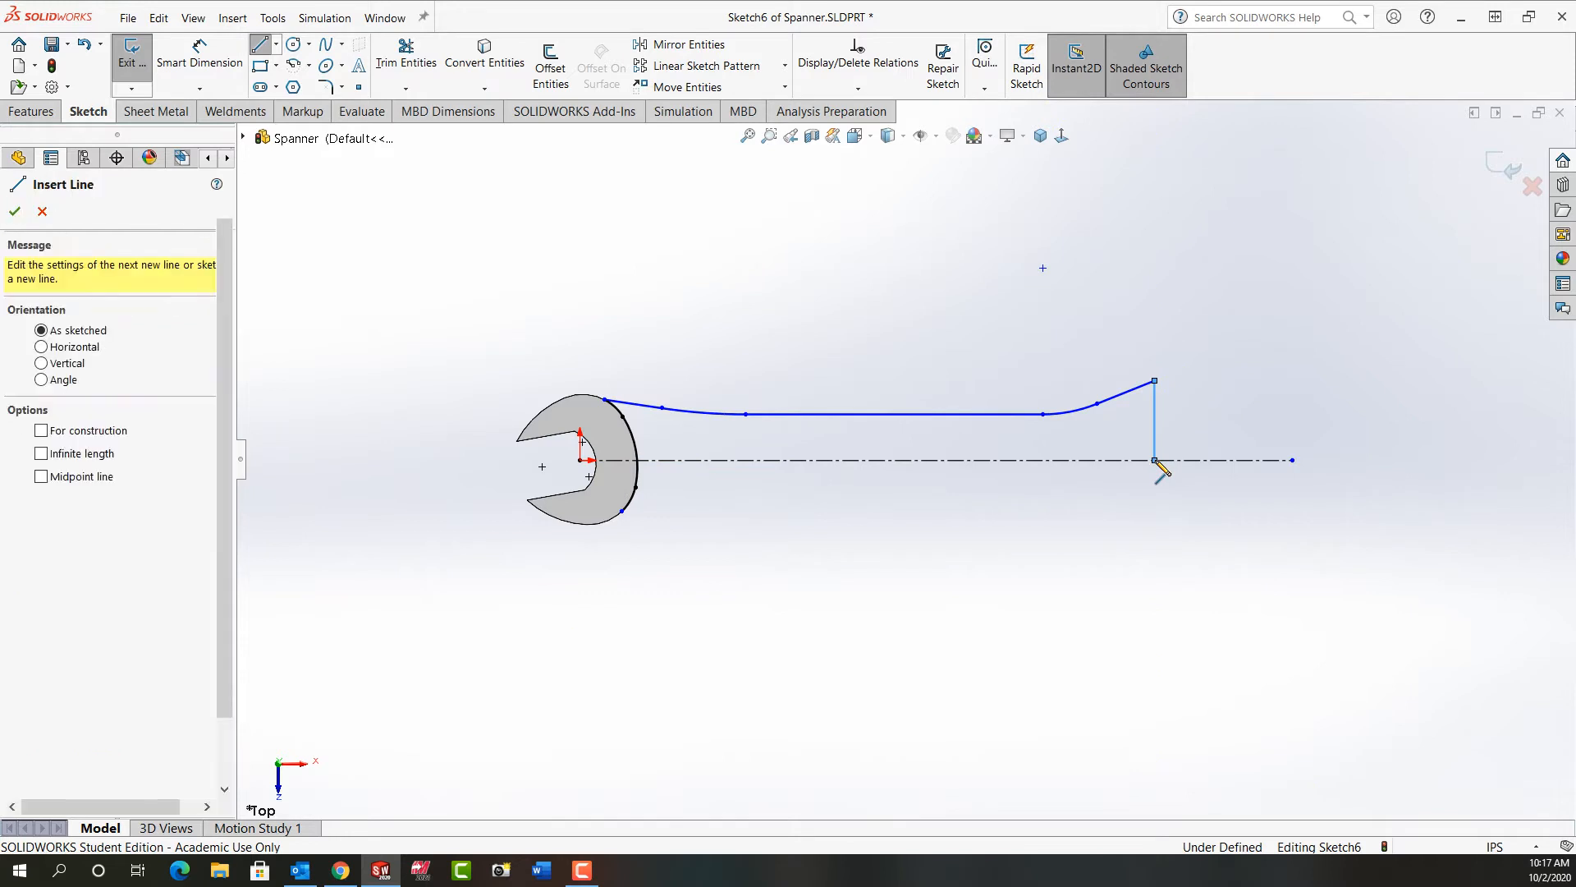
{"action": "key", "text": "Escape"}
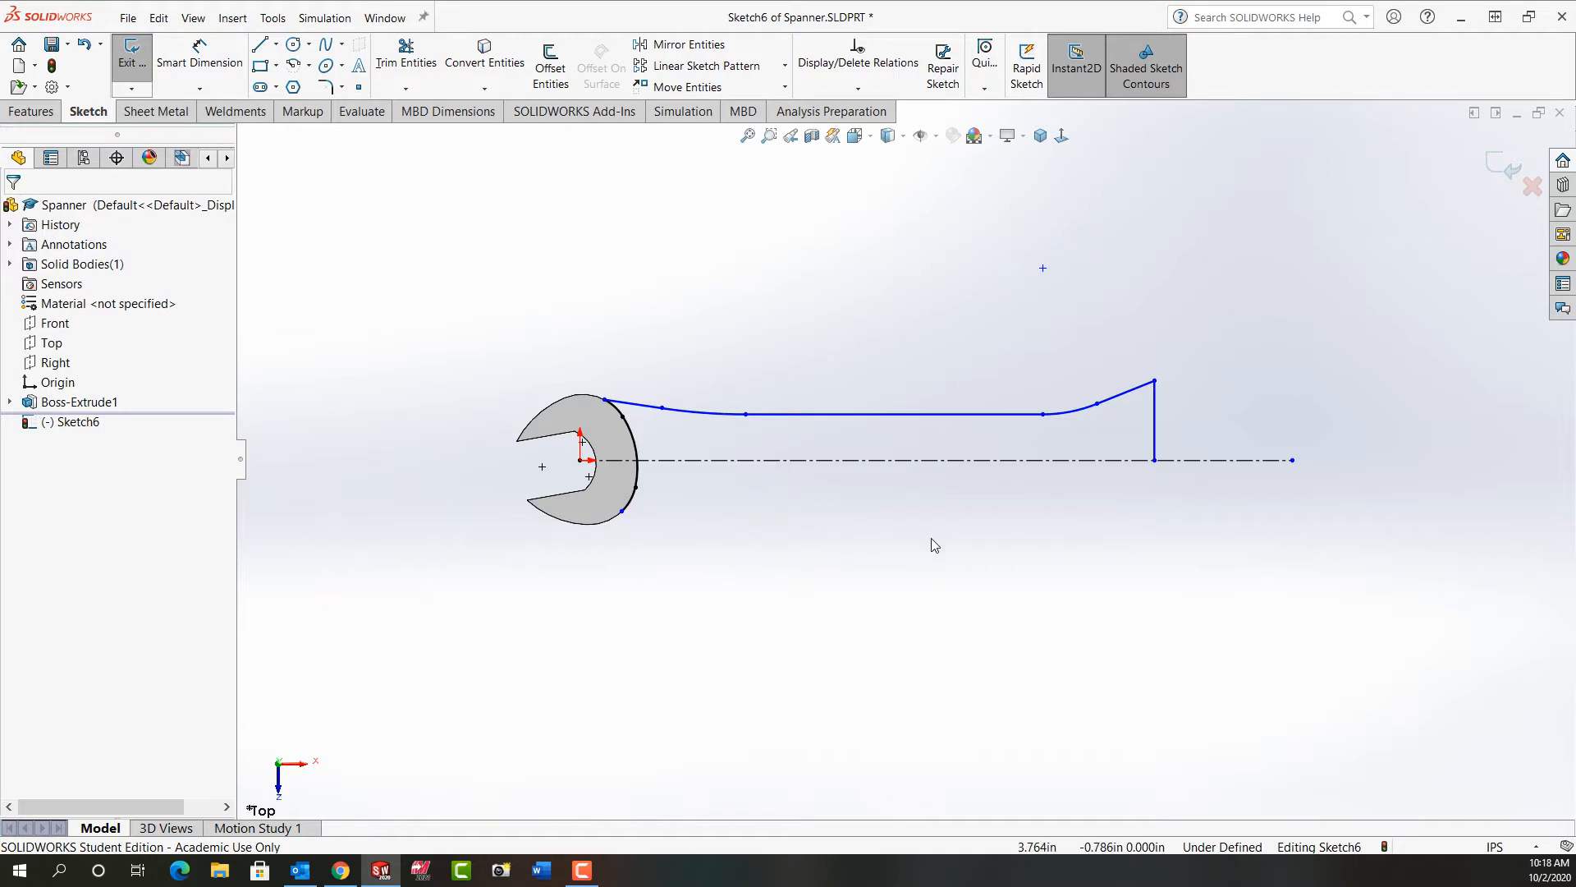
Step: Dimension the horizontal distance from the profile's start point on the head to the vertical end line as 6.25 in
{"action": "right_click_drag", "start_coordinate": [897, 572], "coordinate": [883, 484]}
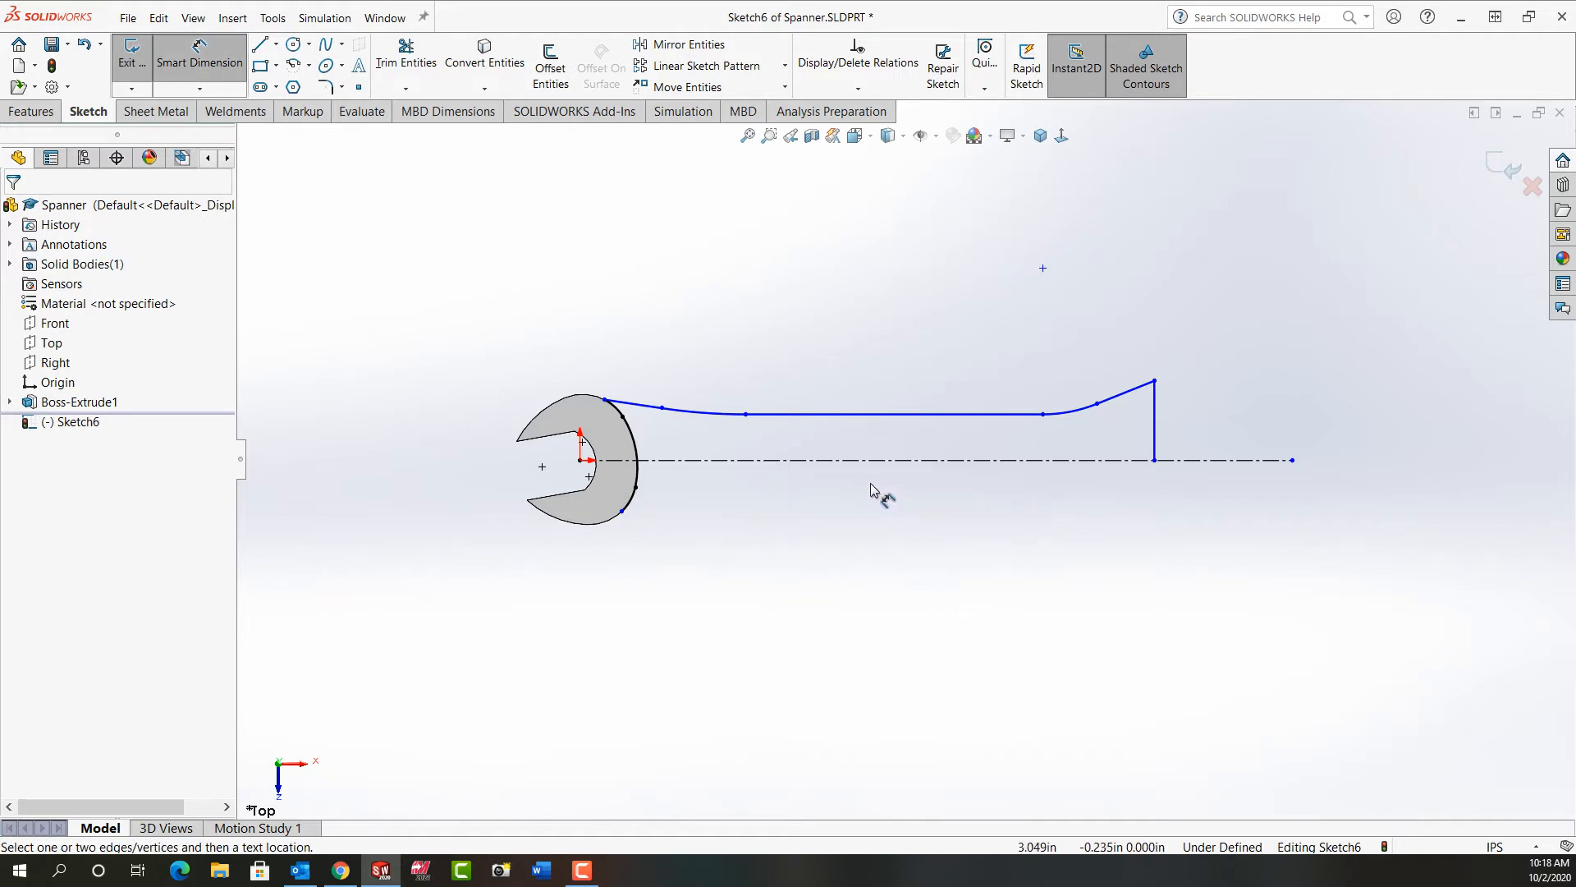
{"action": "left_click", "coordinate": [605, 400]}
{"action": "left_click", "coordinate": [1155, 439]}
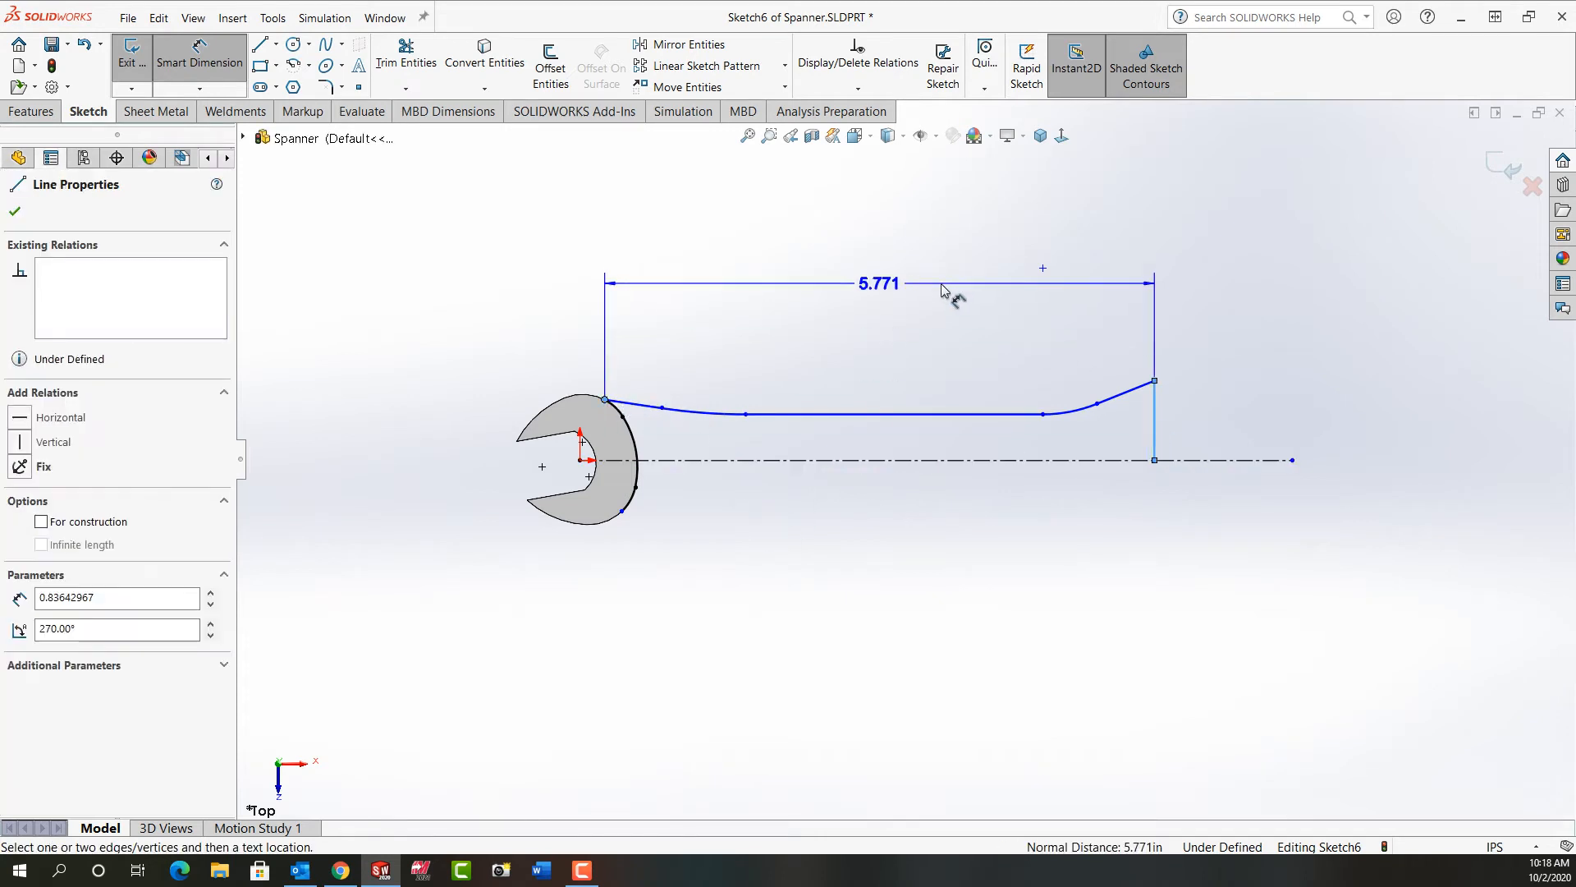
{"action": "left_click", "coordinate": [941, 289]}
{"action": "type", "text": "6."}
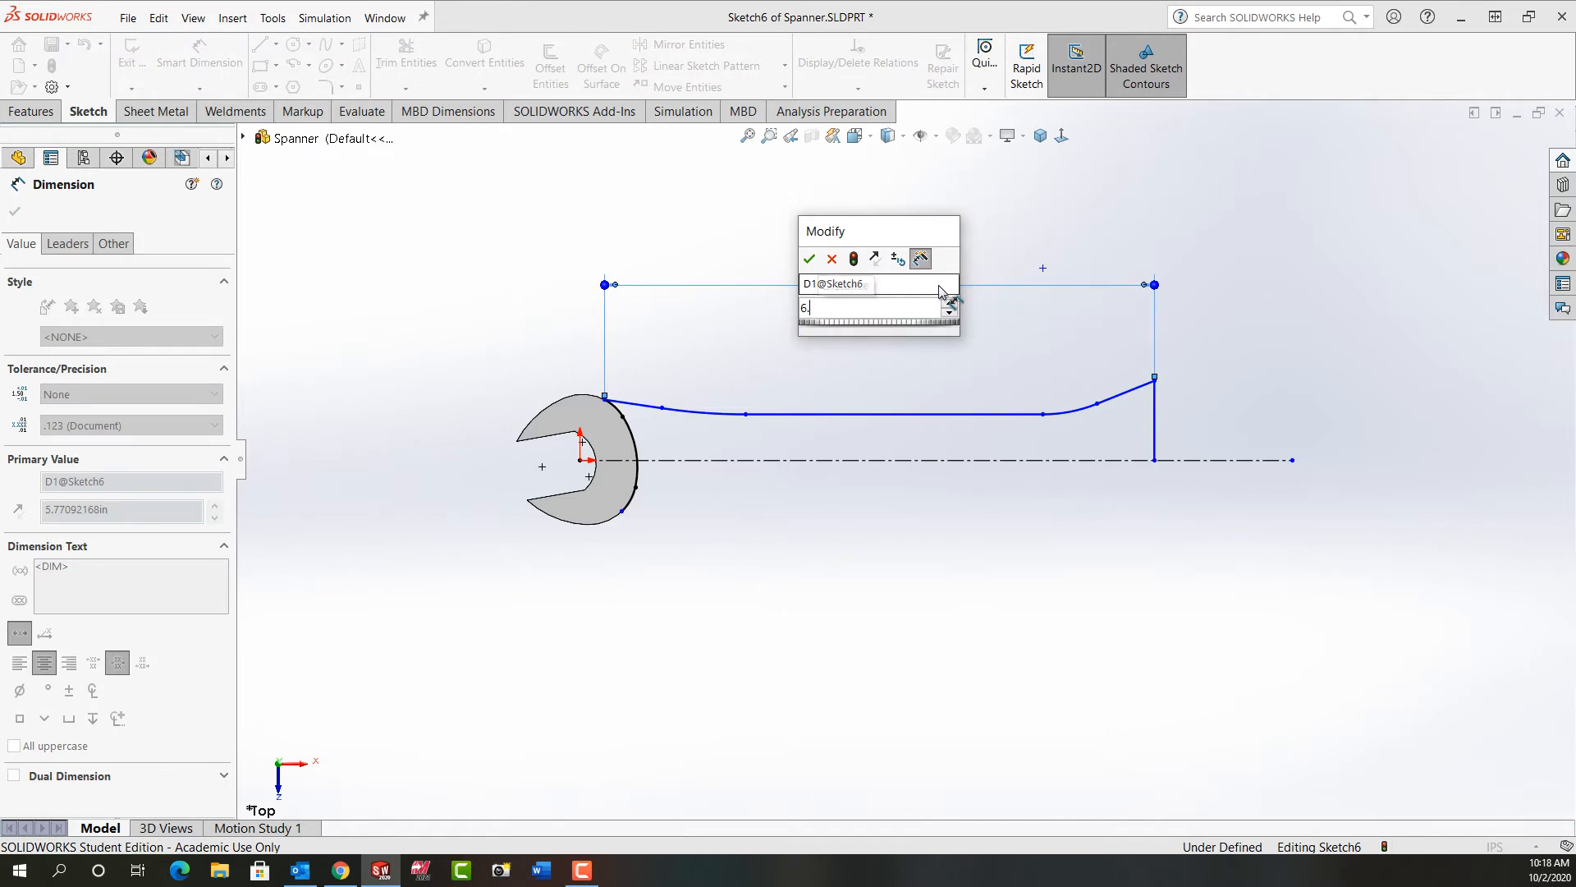
{"action": "type", "text": "25"}
{"action": "key", "text": "Return"}
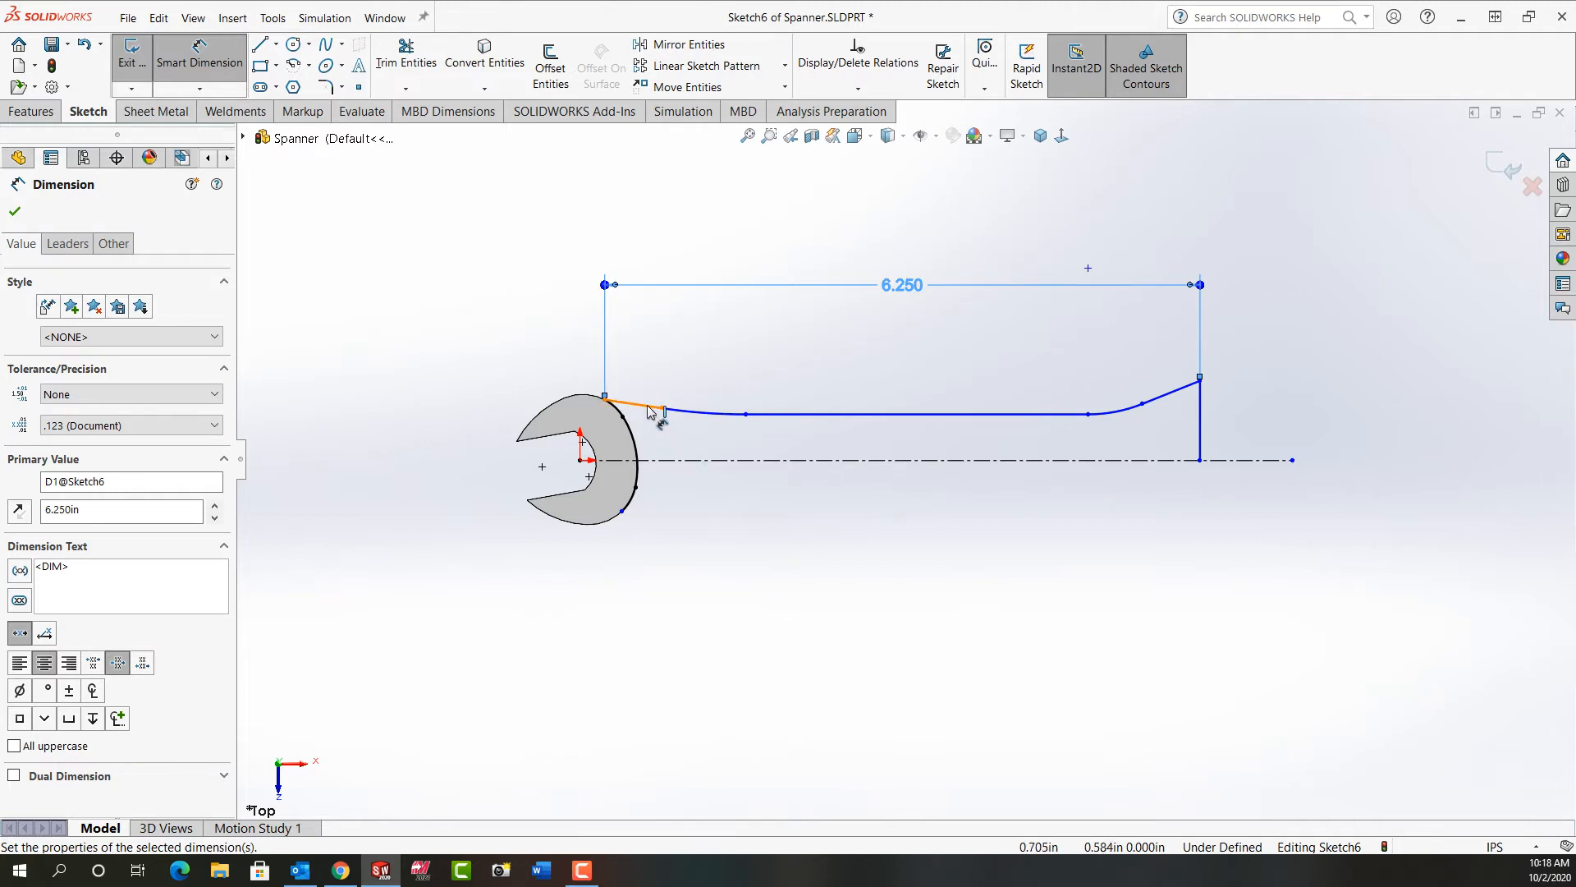
Step: Dimension the profile's start point to the virtual intersection of the sloping line and the horizontal line as 1 in
{"action": "left_click", "coordinate": [605, 399]}
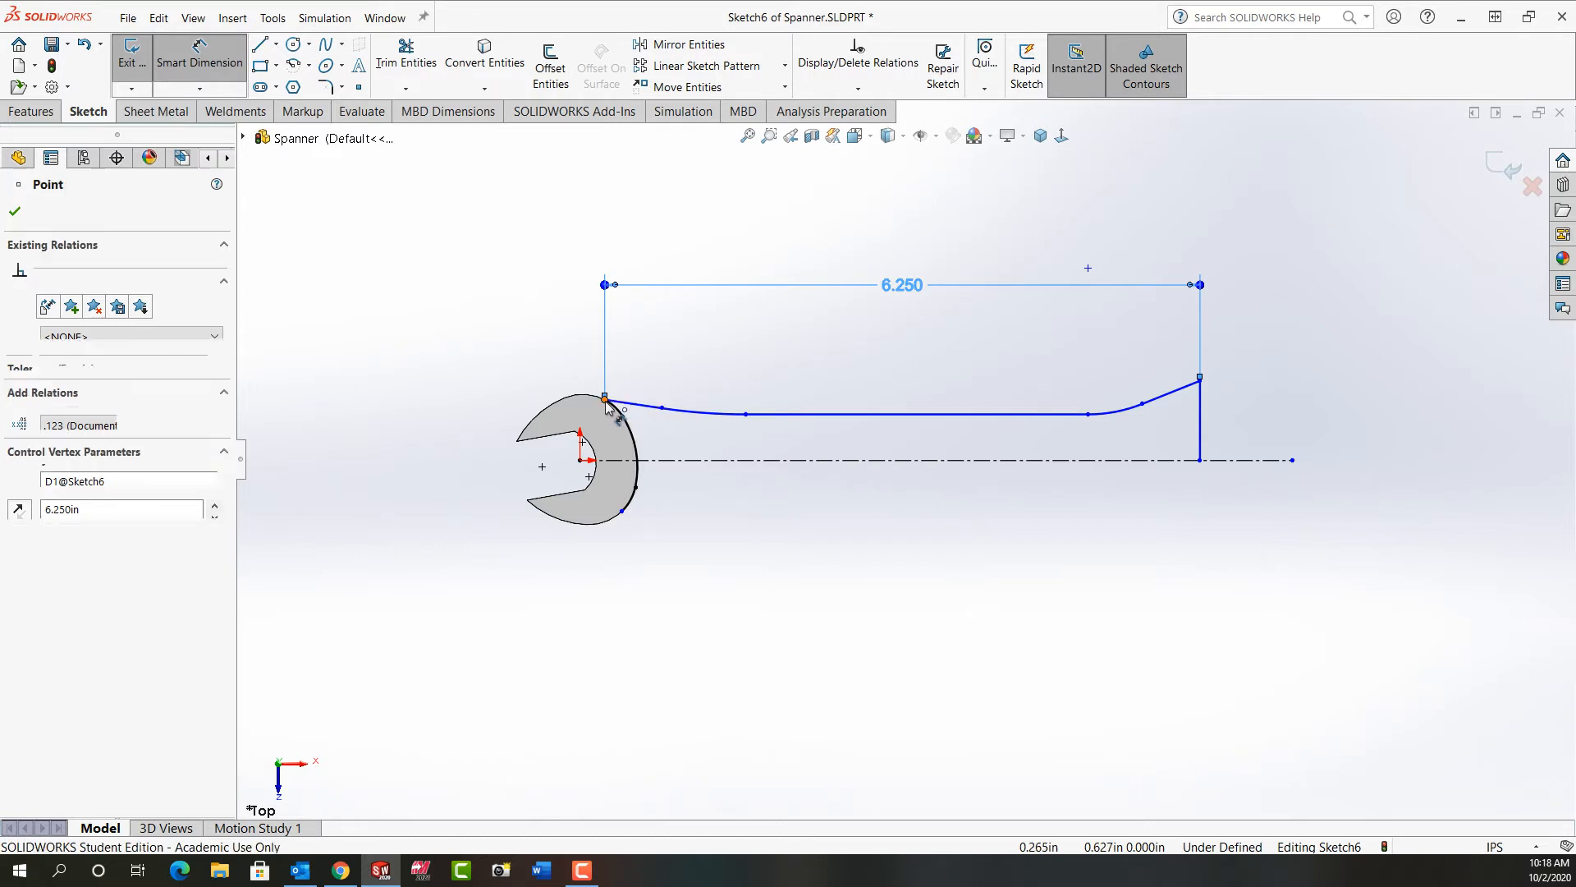
{"action": "right_click", "coordinate": [632, 404]}
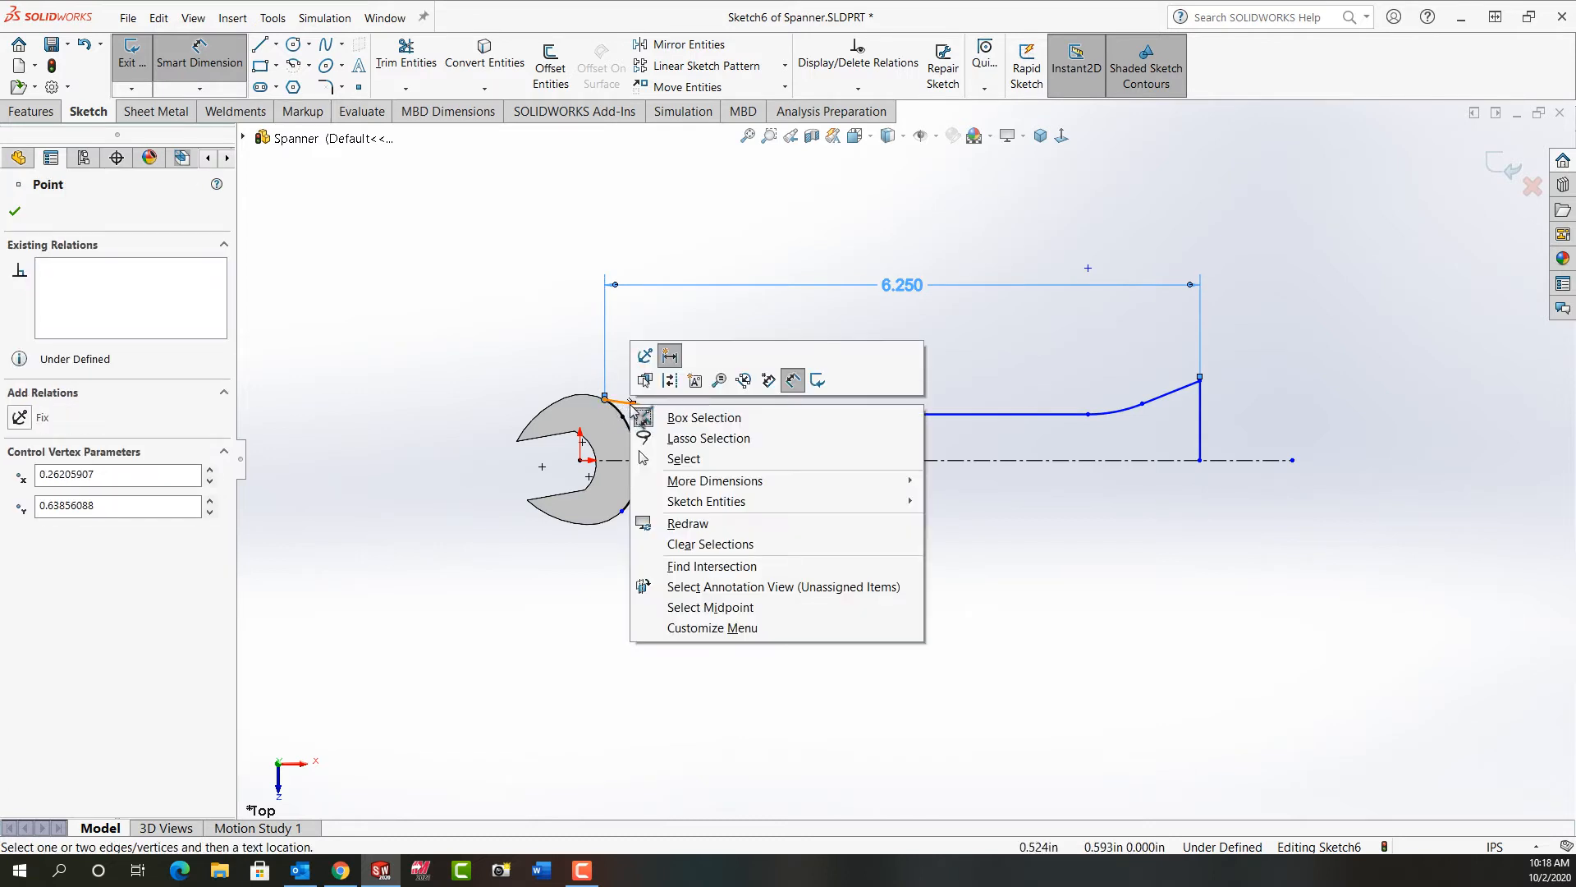
{"action": "left_click", "coordinate": [723, 569]}
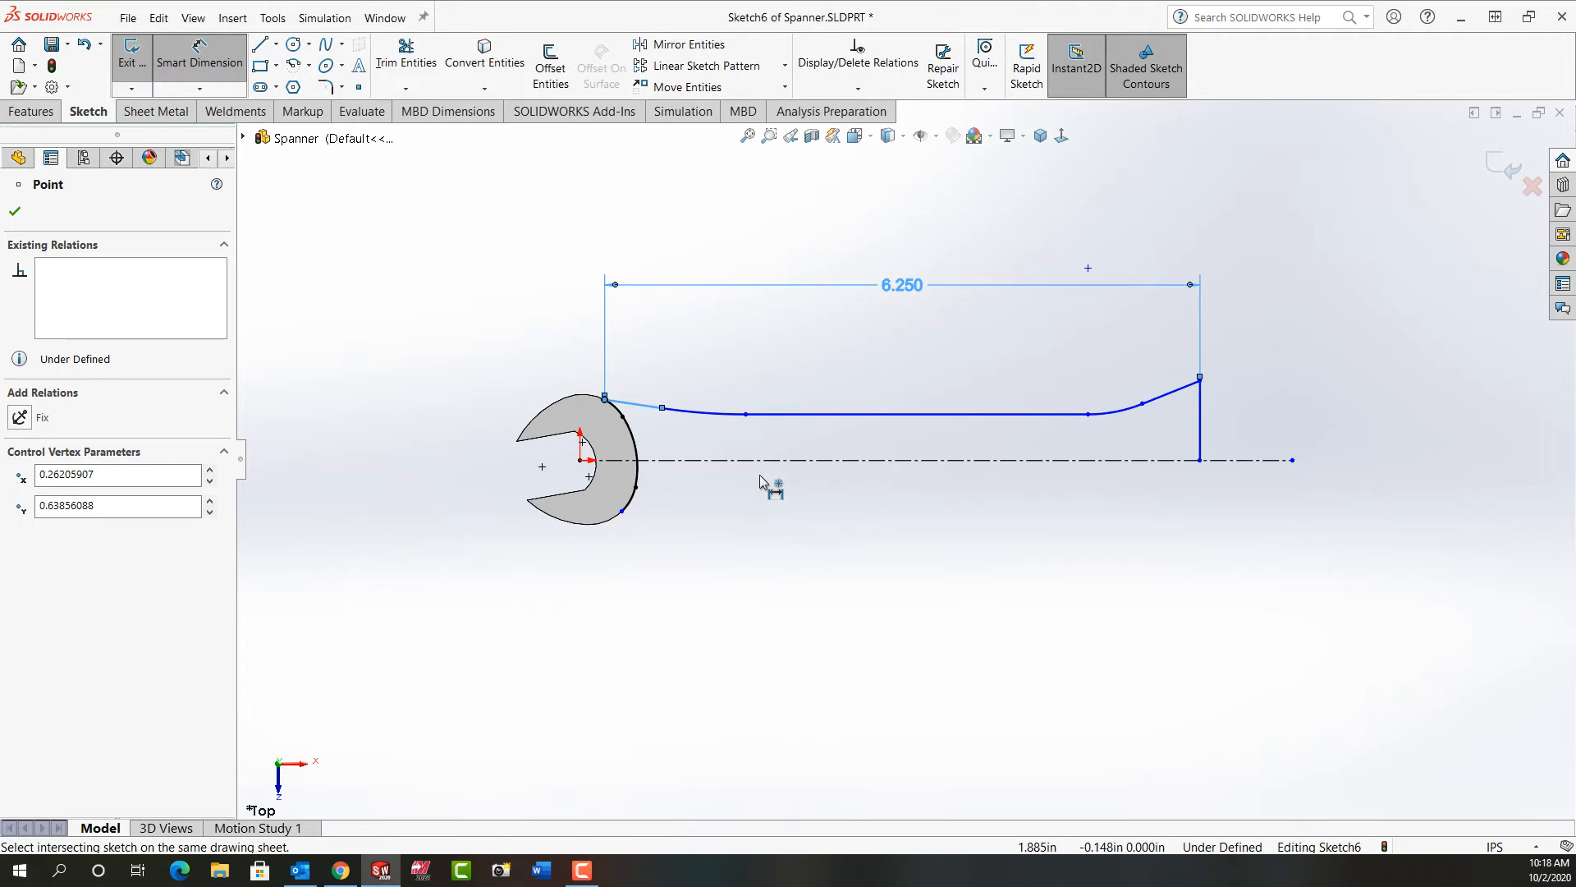
{"action": "left_click", "coordinate": [781, 415]}
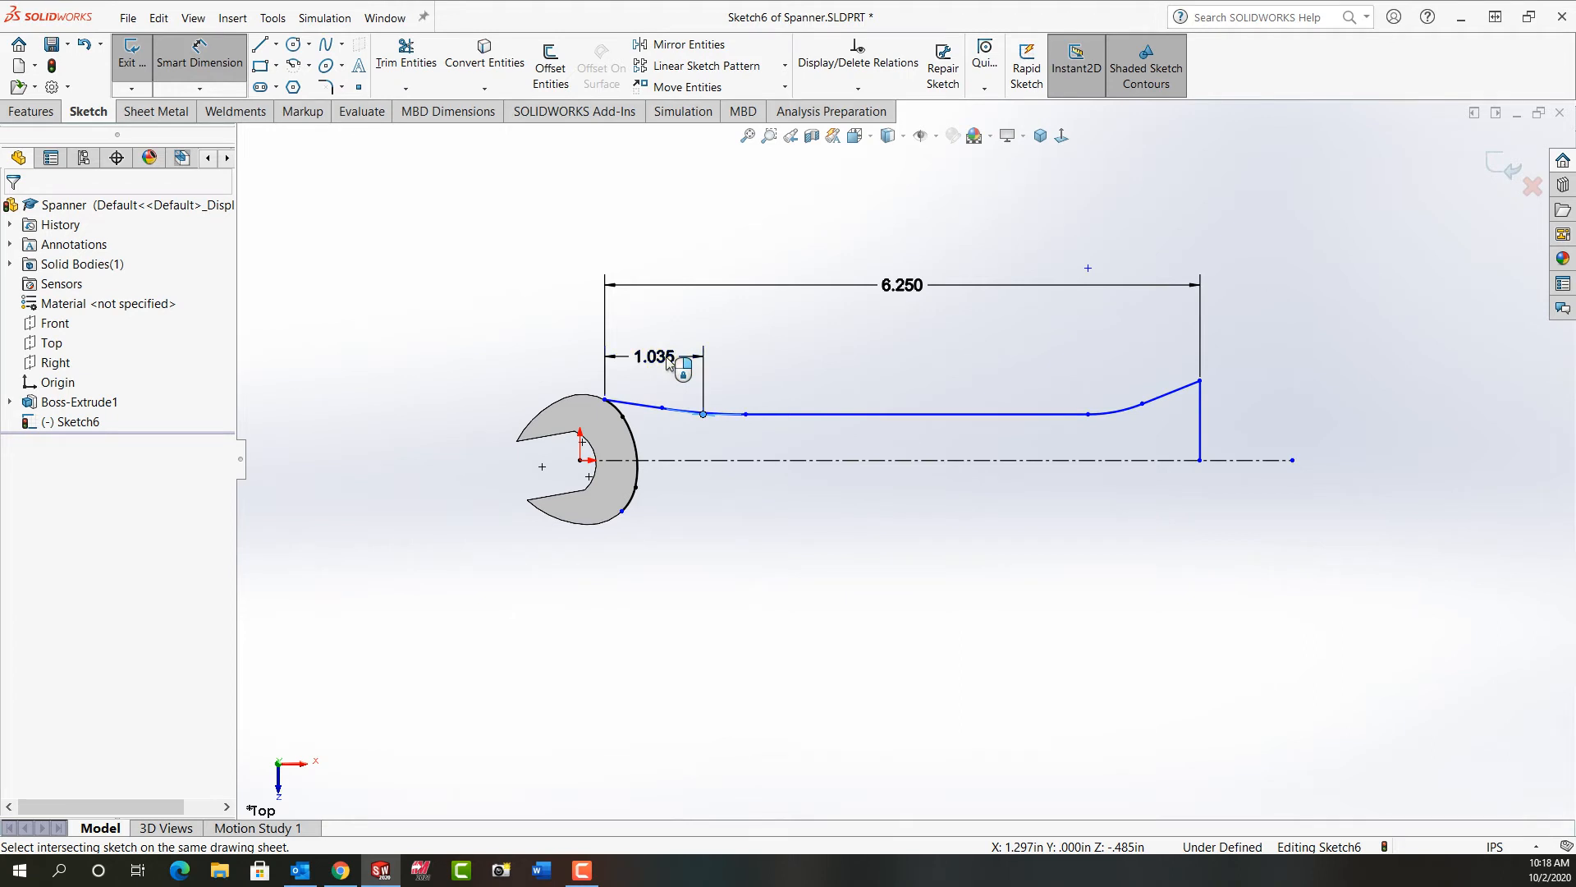
{"action": "left_click", "coordinate": [669, 361]}
{"action": "type", "text": "1."}
{"action": "key", "text": "Return"}
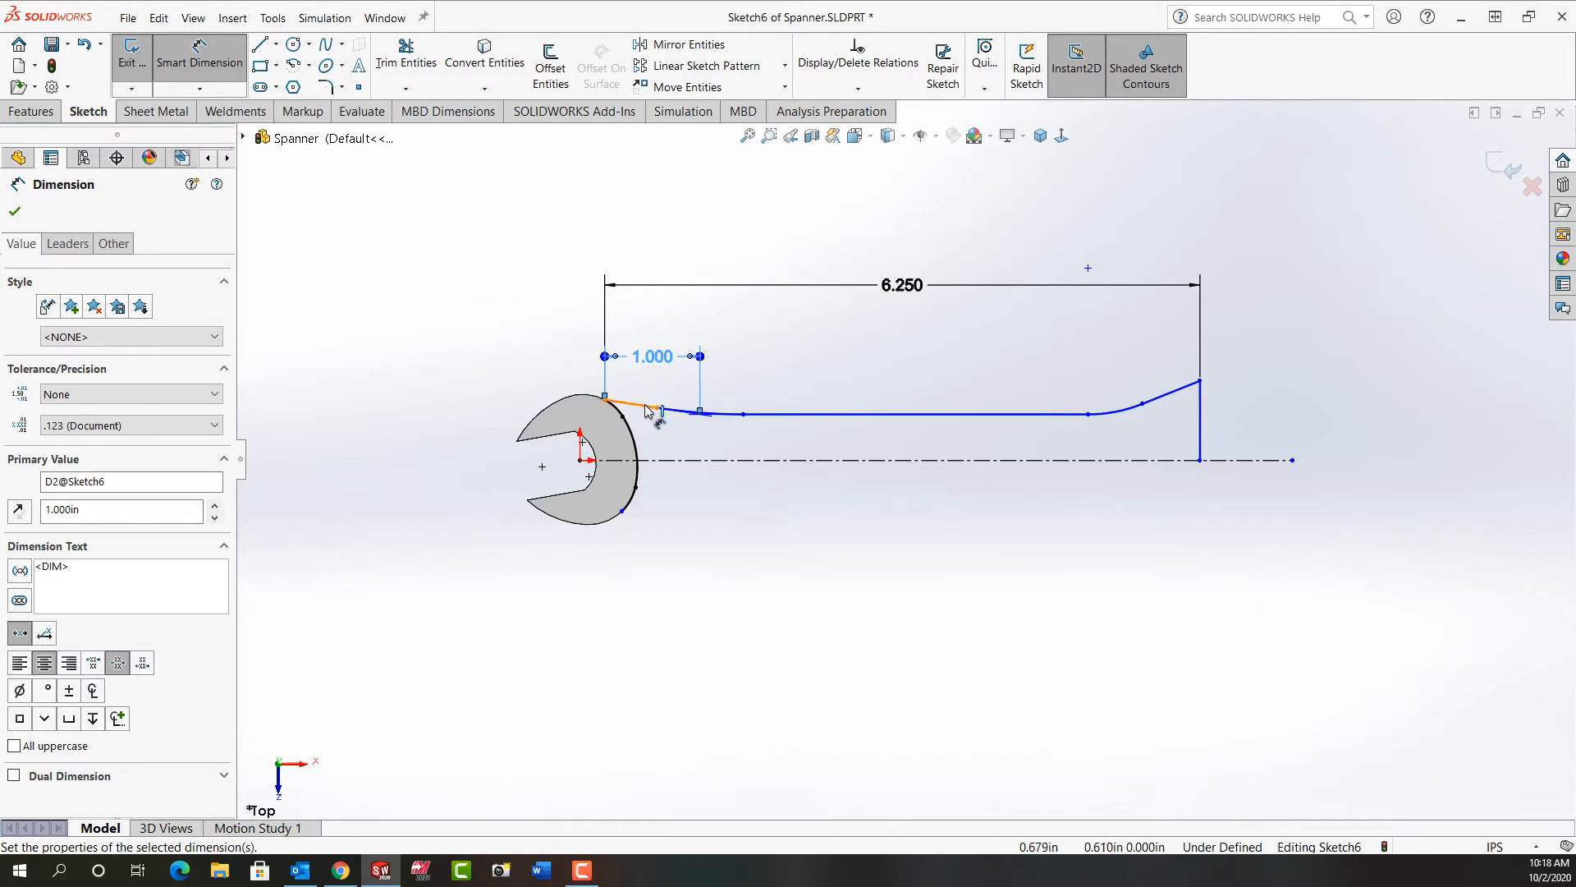
Step: Dimension the radius of the tangent arc nearest the spanner head as 4 in
{"action": "left_click_drag", "start_coordinate": [693, 410], "coordinate": [712, 341]}
{"action": "left_click", "coordinate": [712, 341]}
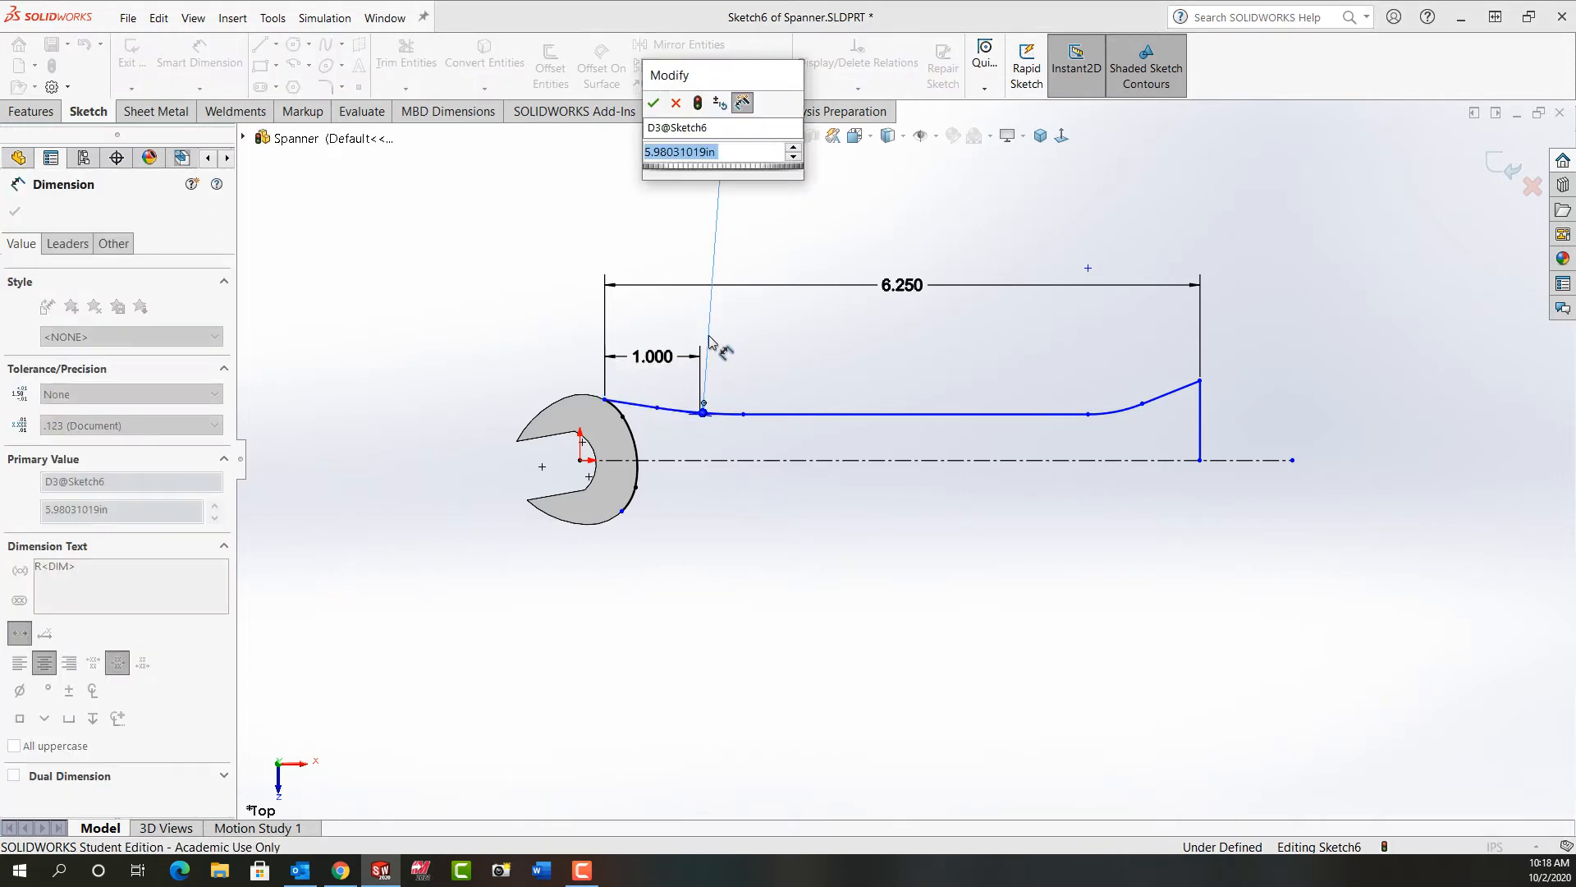
{"action": "type", "text": "4."}
{"action": "key", "text": "Return"}
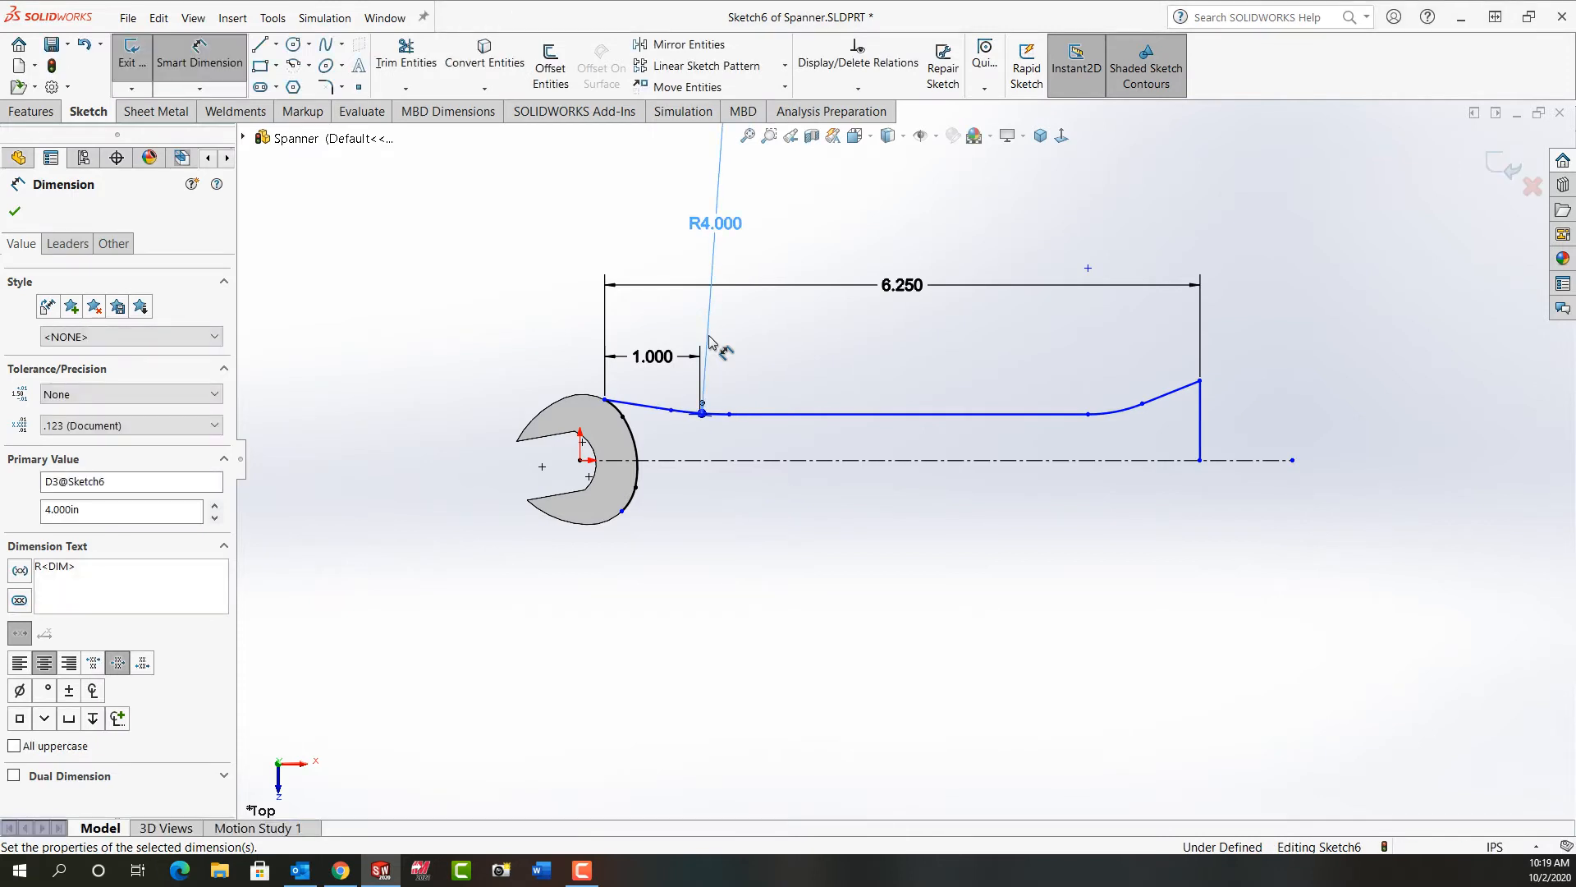
Step: Add a doubled dimension of 0.525 in across the construction line to the handle's horizontal line
{"action": "left_click", "coordinate": [831, 414]}
{"action": "left_click", "coordinate": [841, 460]}
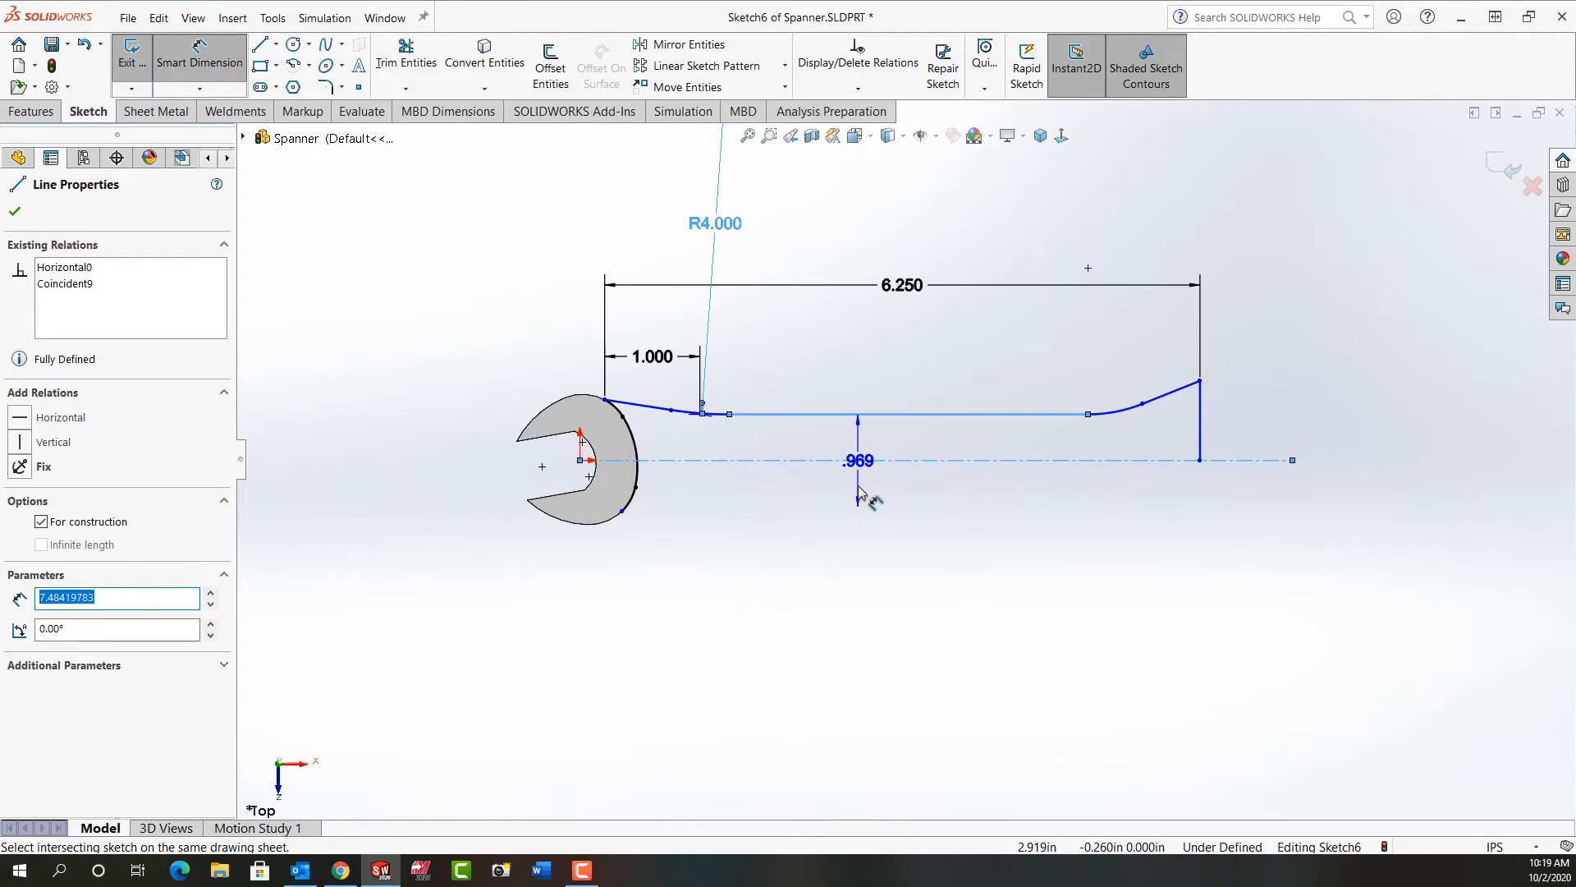
{"action": "left_click", "coordinate": [859, 493]}
{"action": "type", "text": ".525"}
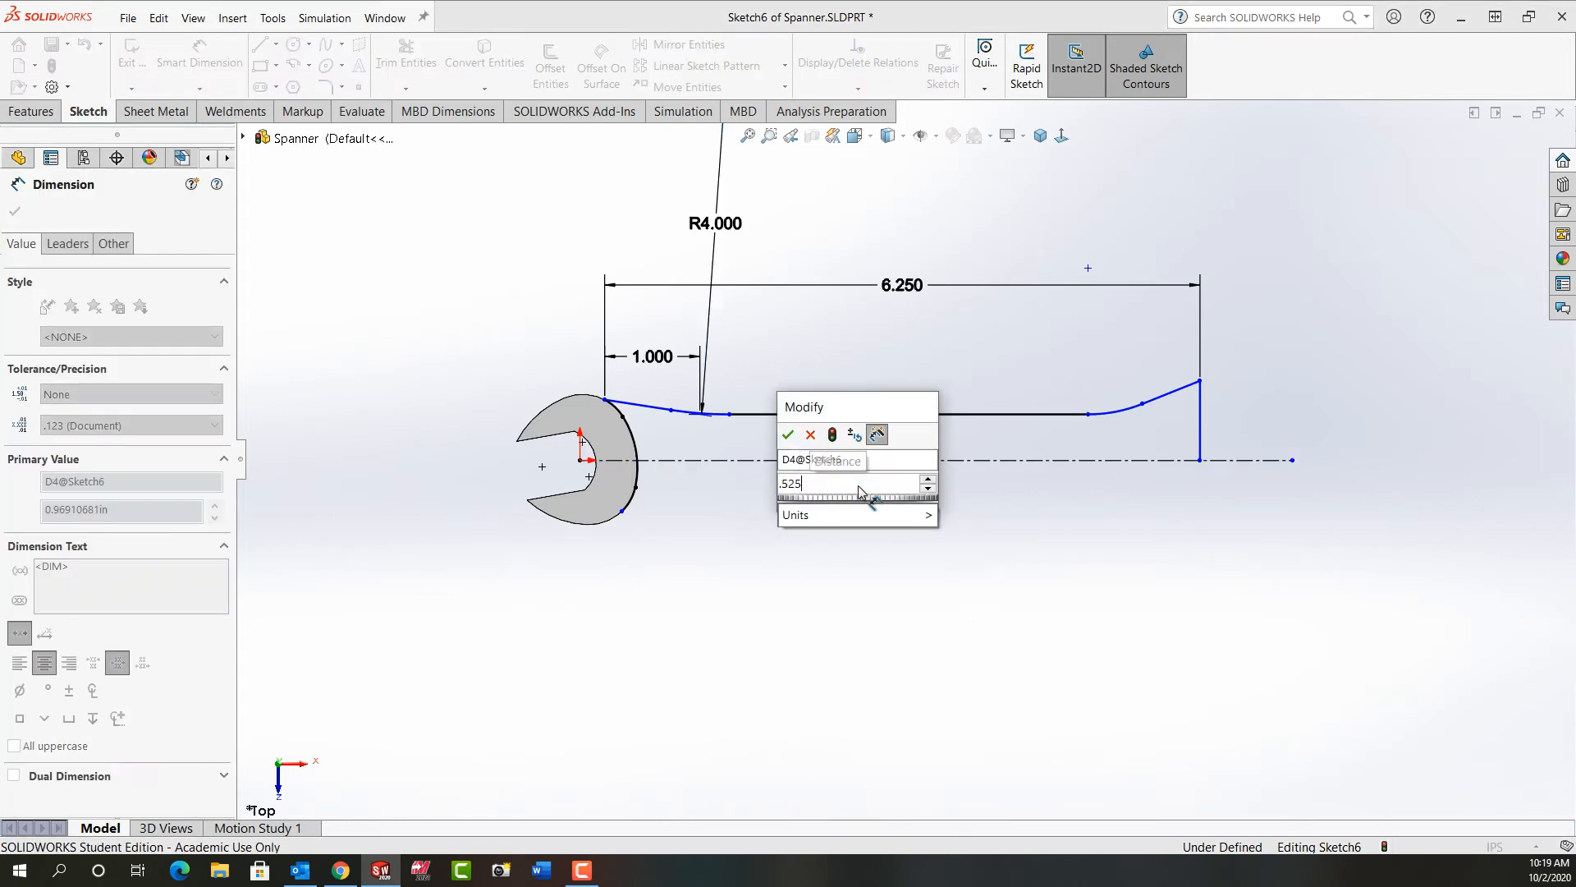
{"action": "key", "text": "Return"}
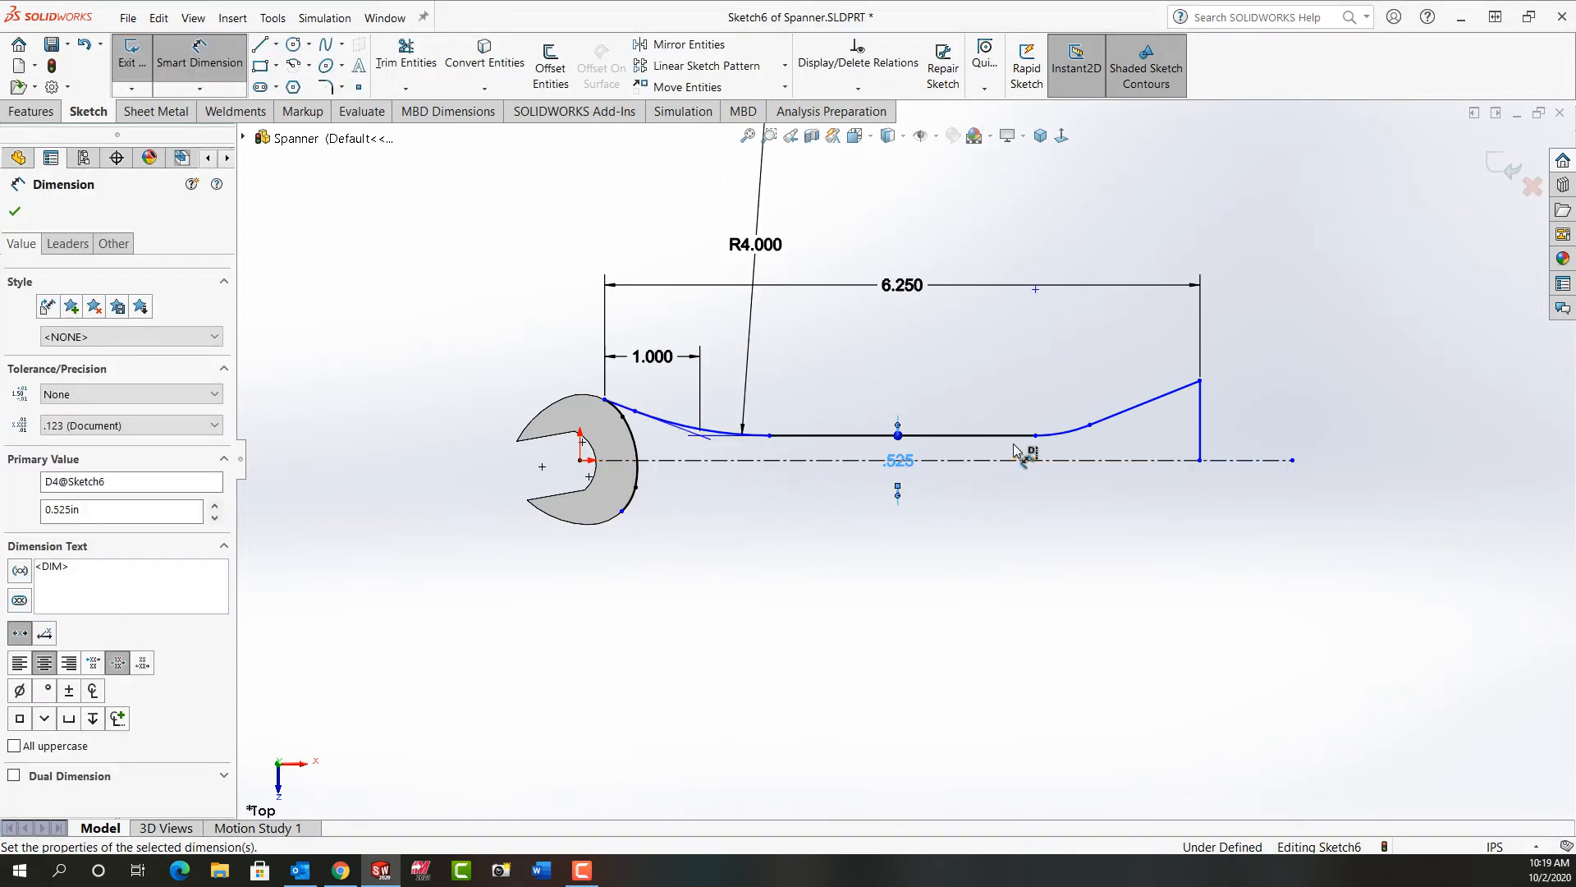
Step: Add a doubled dimension of 0.95 in across the construction line to the upper endpoint of the vertical end line
{"action": "left_click", "coordinate": [1200, 382]}
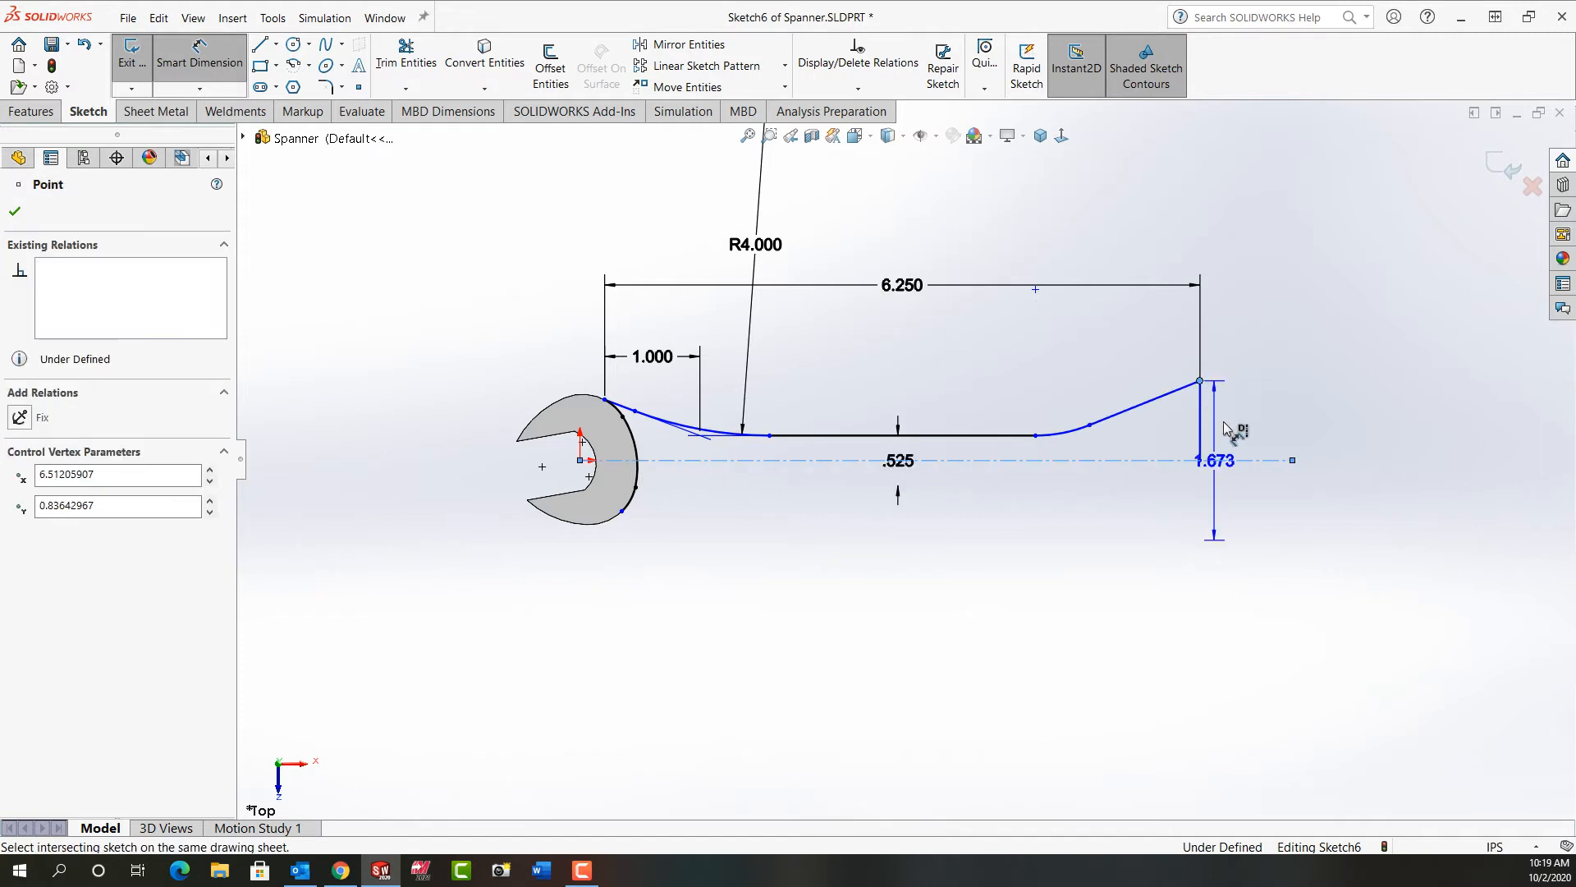
{"action": "left_click", "coordinate": [1334, 443]}
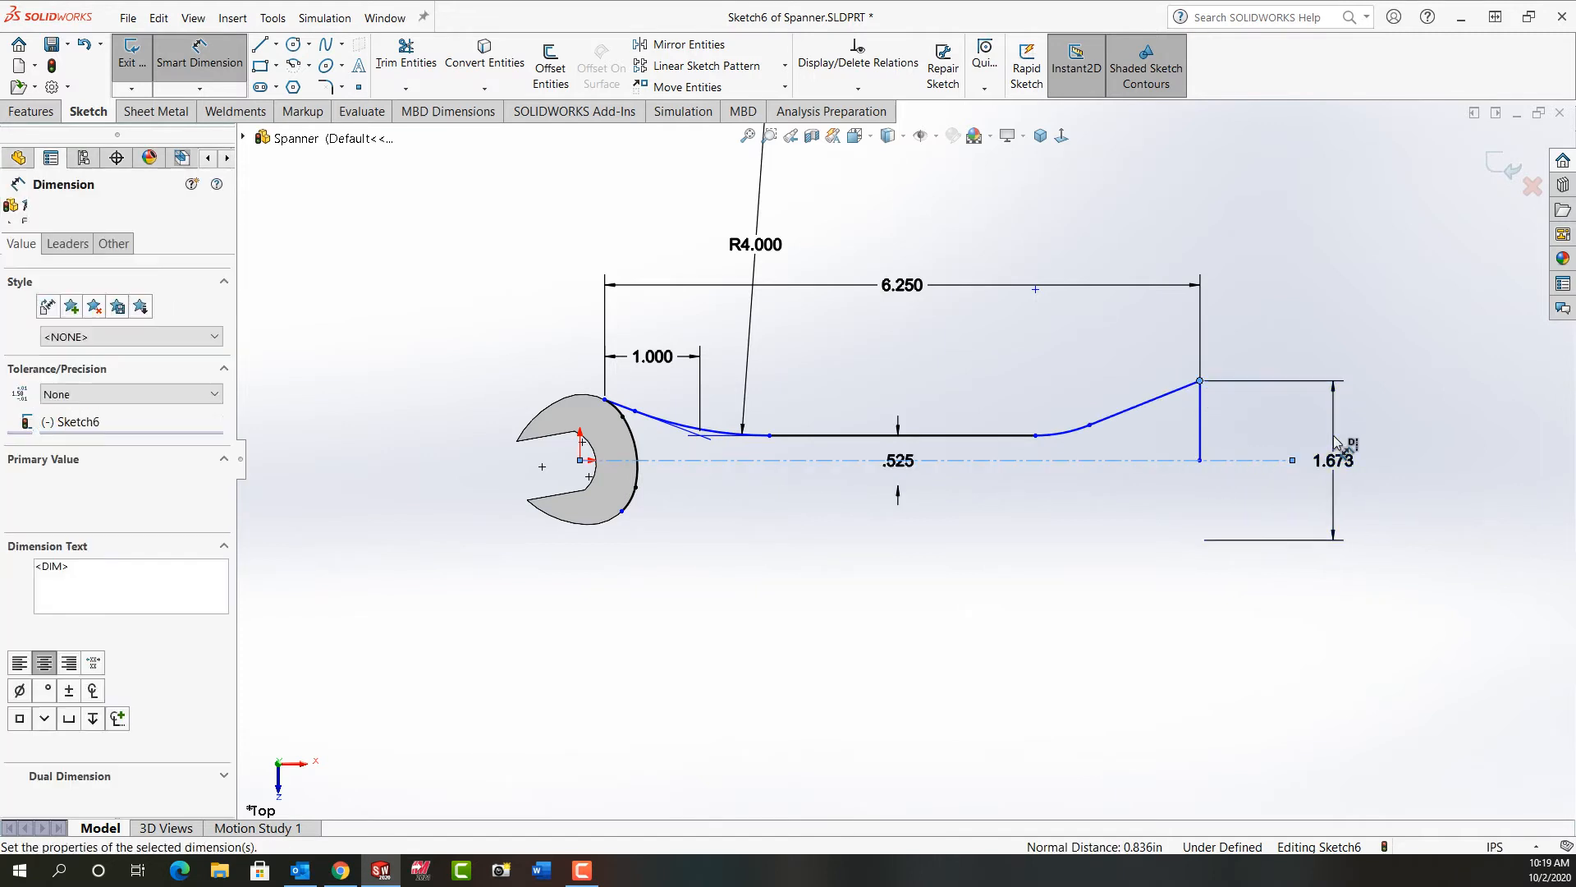
{"action": "type", "text": ".95"}
{"action": "key", "text": "Return"}
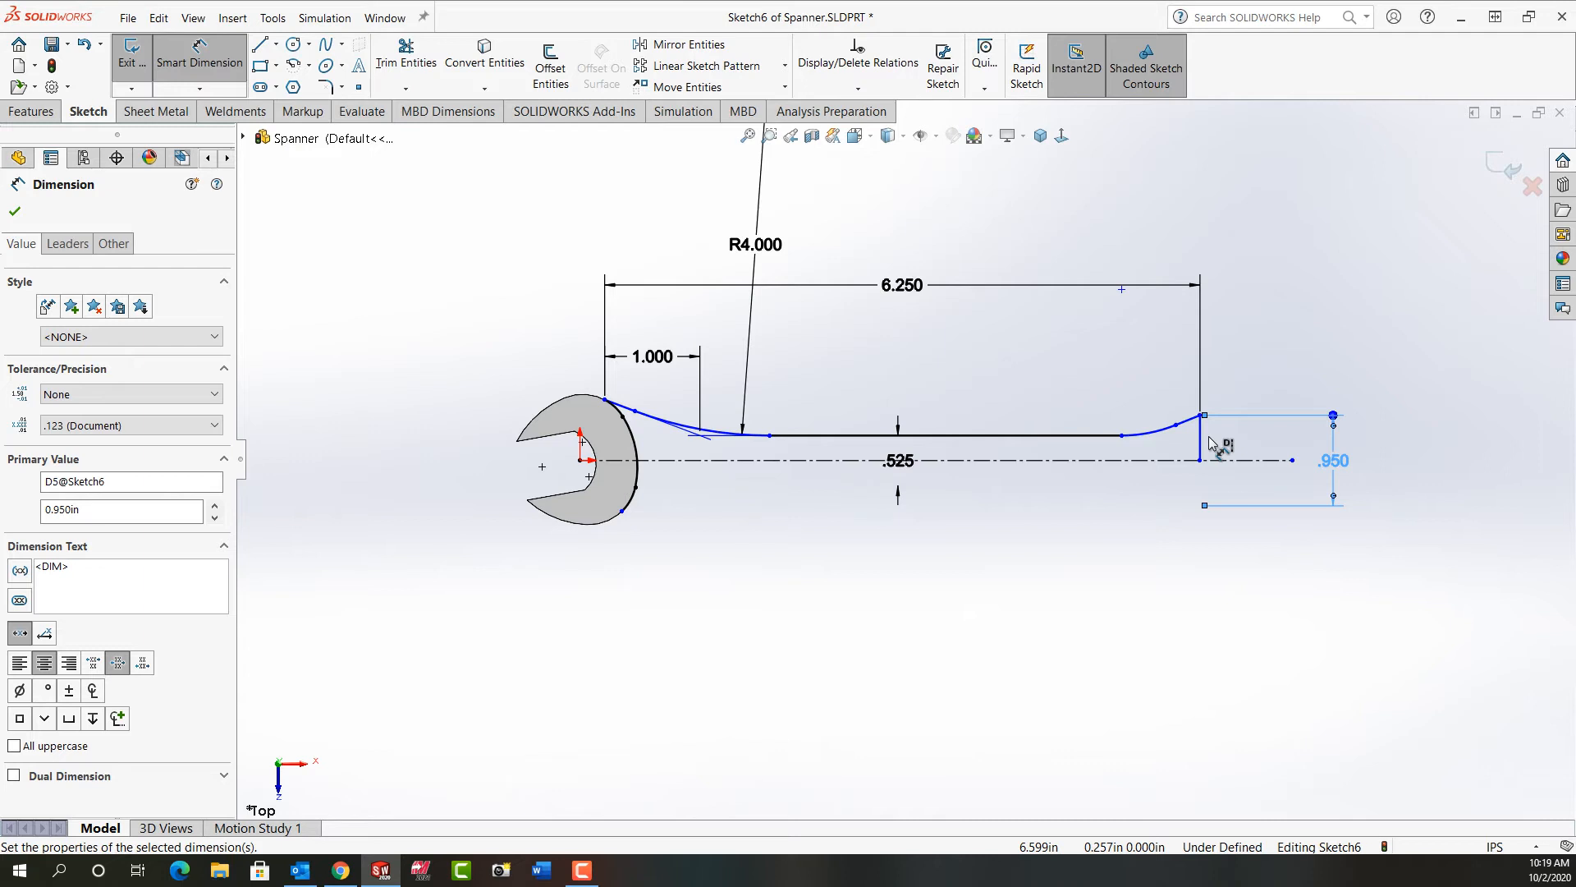
{"action": "left_click", "coordinate": [1238, 444]}
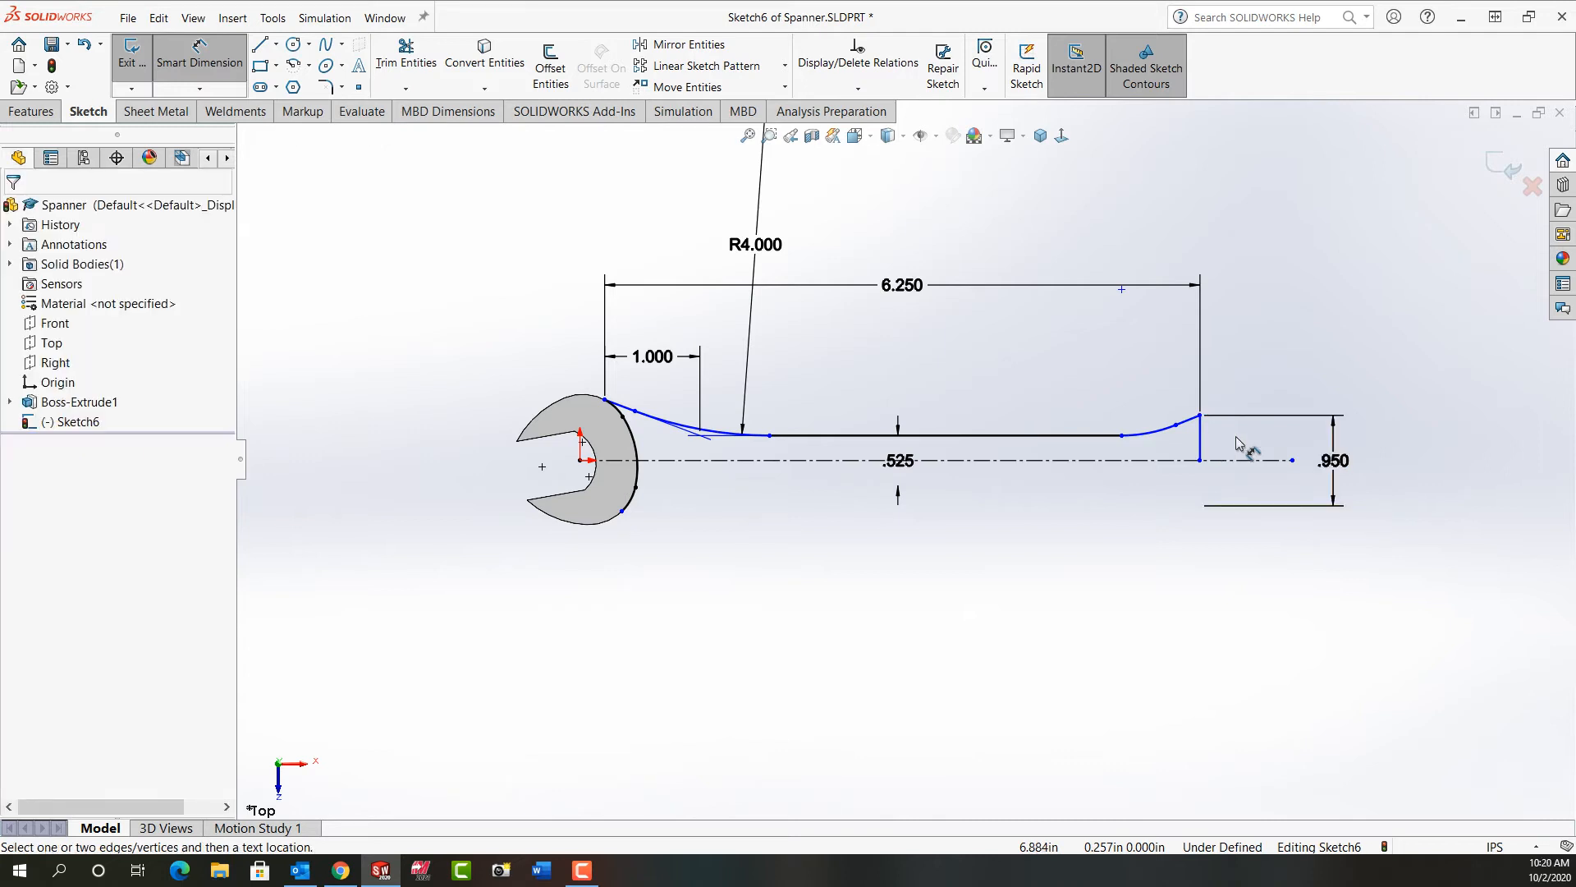
Step: Dimension the virtual intersection of the end's sloping line and the horizontal line to the vertical end line as 0.75 in
{"action": "right_click", "coordinate": [1190, 425]}
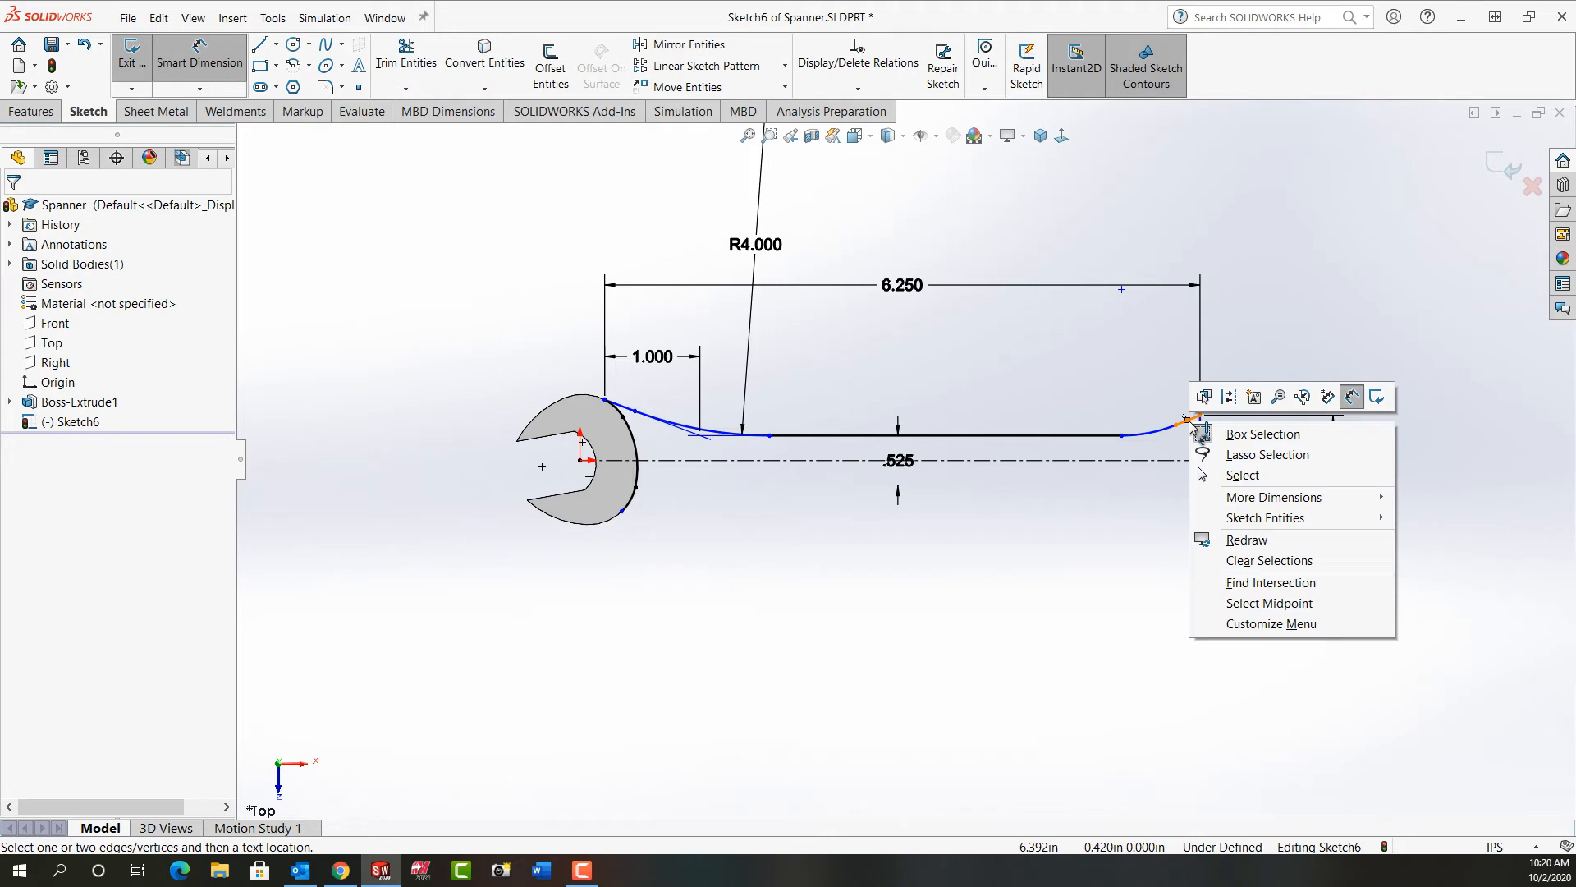
{"action": "left_click", "coordinate": [1278, 584]}
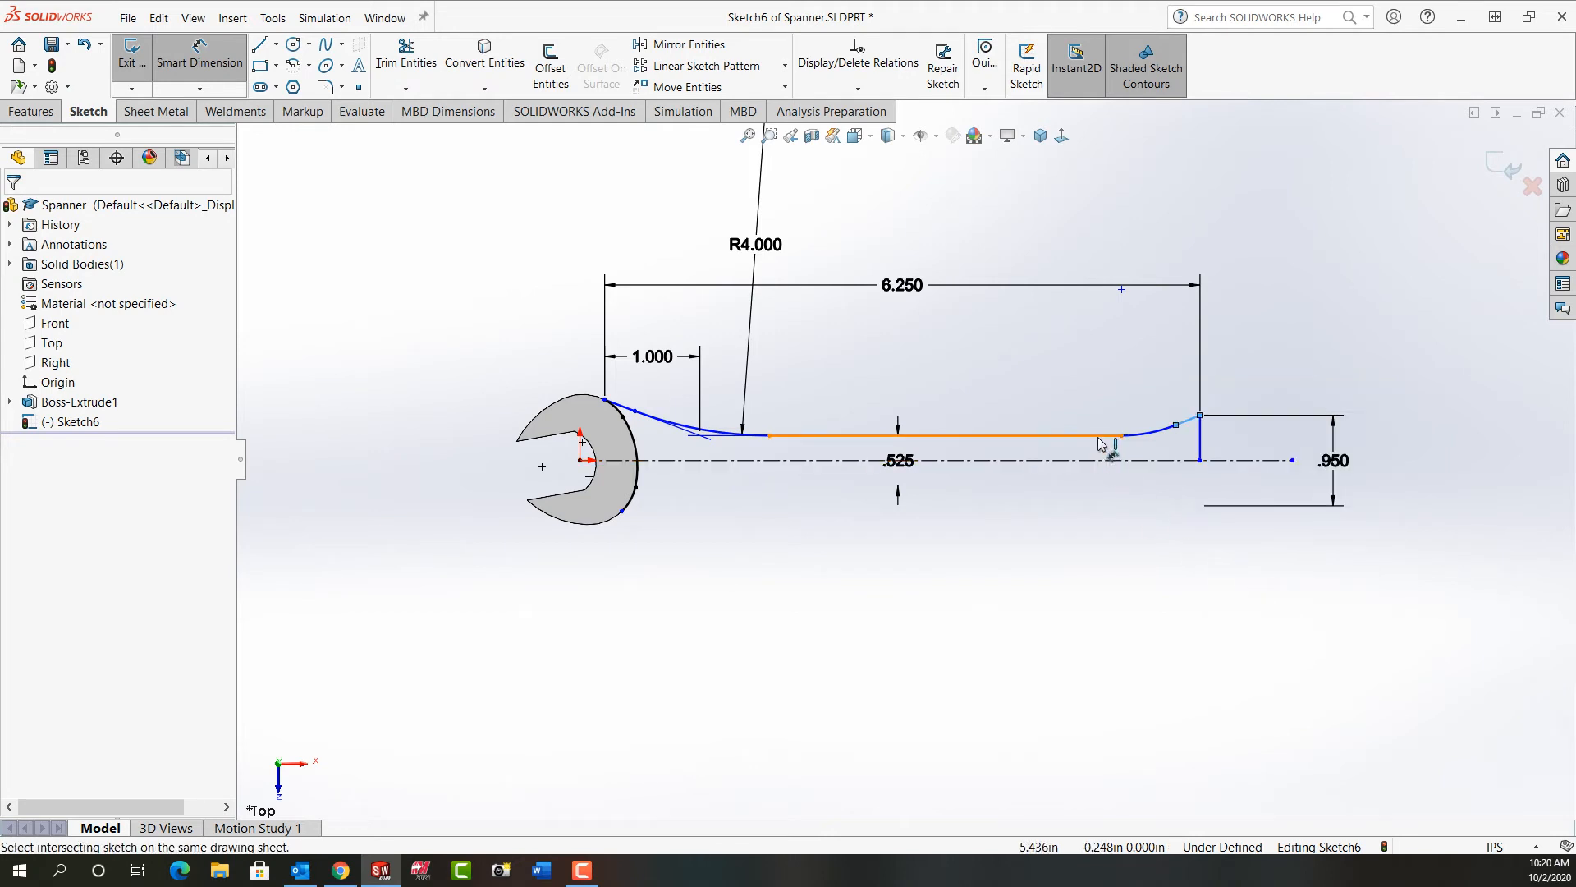
{"action": "left_click", "coordinate": [1200, 450]}
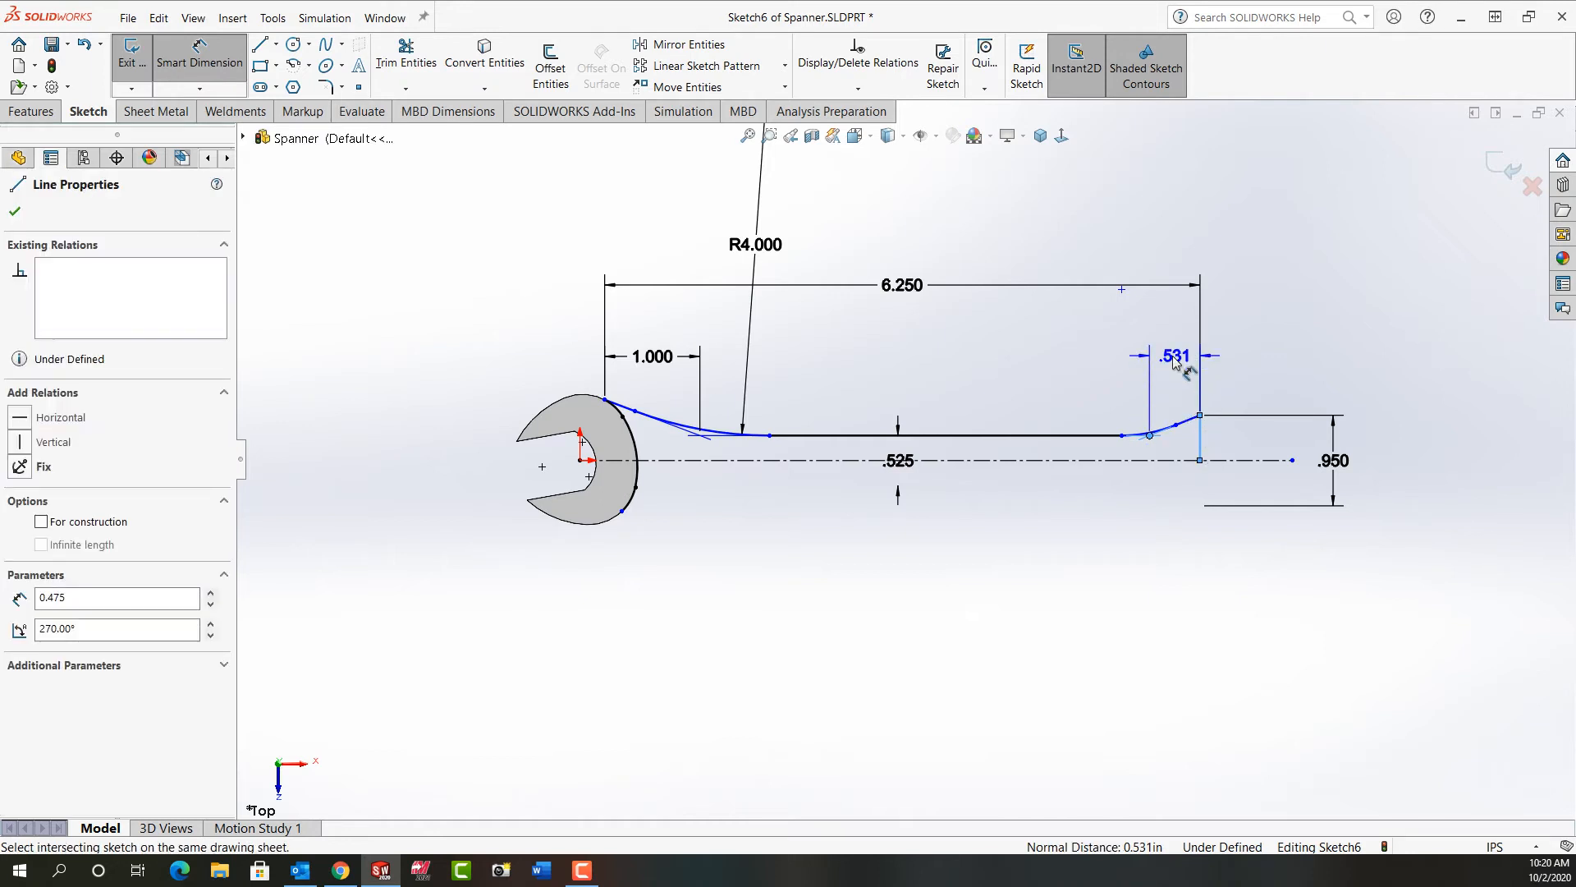
{"action": "left_click", "coordinate": [1174, 364]}
{"action": "type", "text": ".75"}
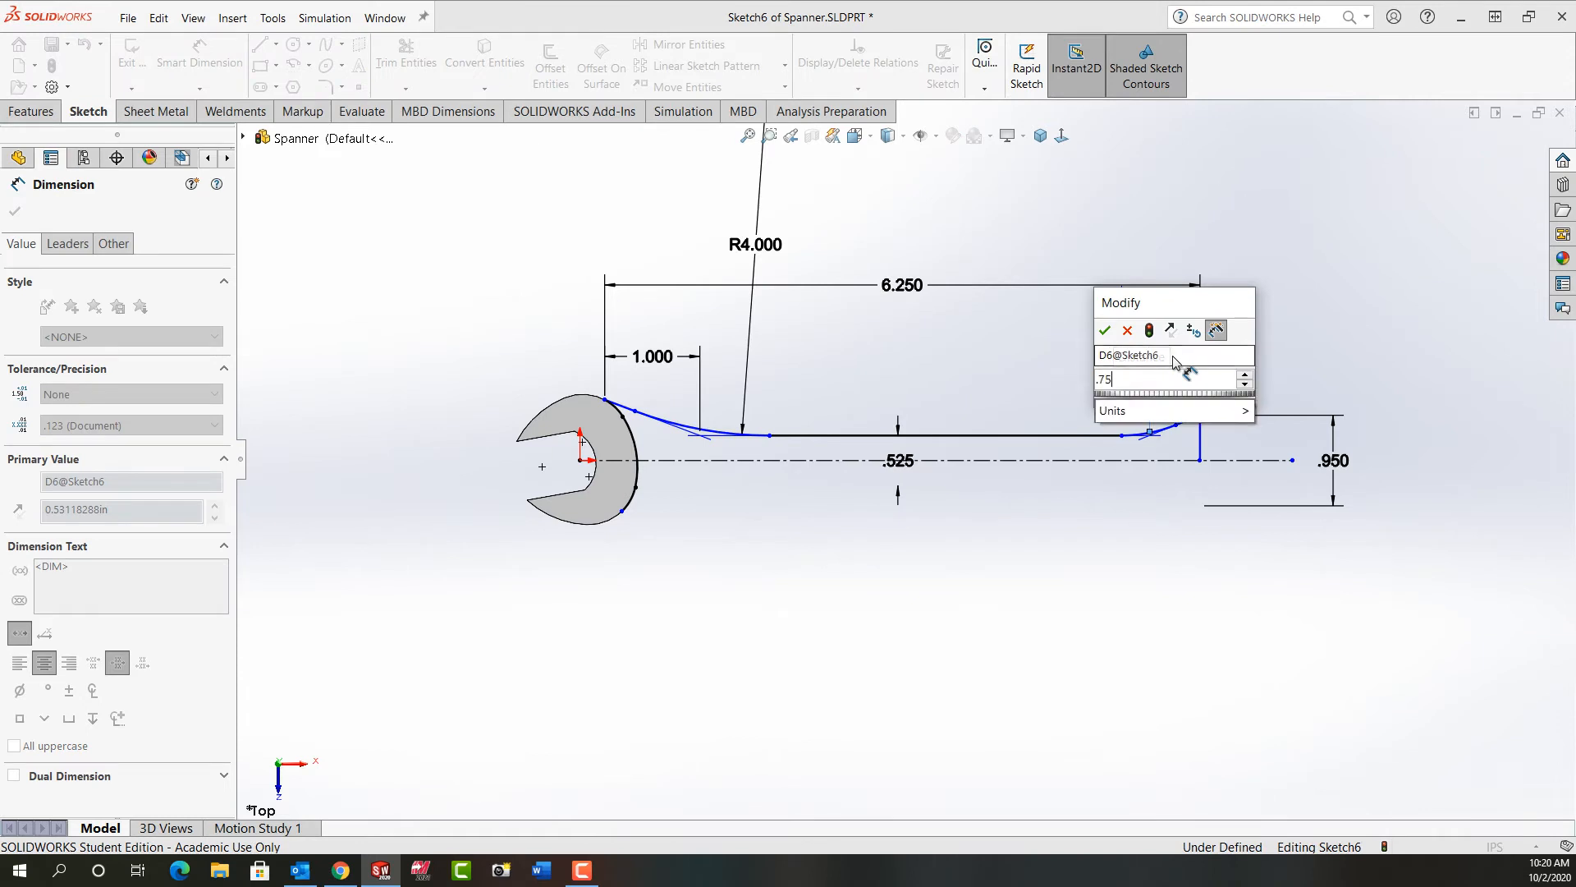
{"action": "key", "text": "Return"}
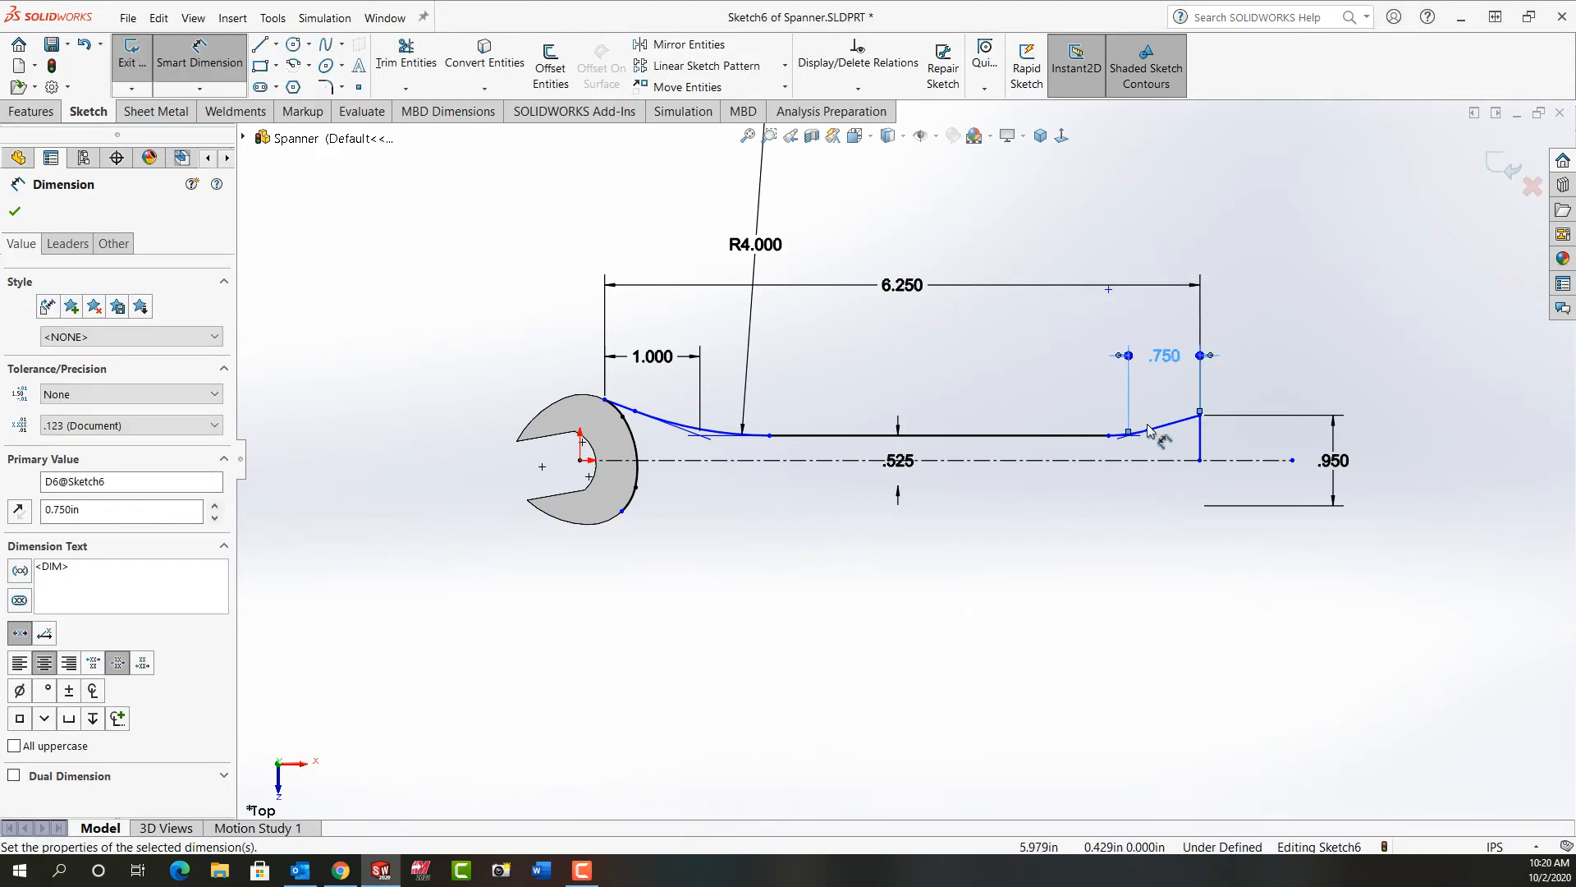
Step: Dimension the radius of the tangent arc nearest the handle's far end as 2 in
{"action": "left_click", "coordinate": [1142, 432]}
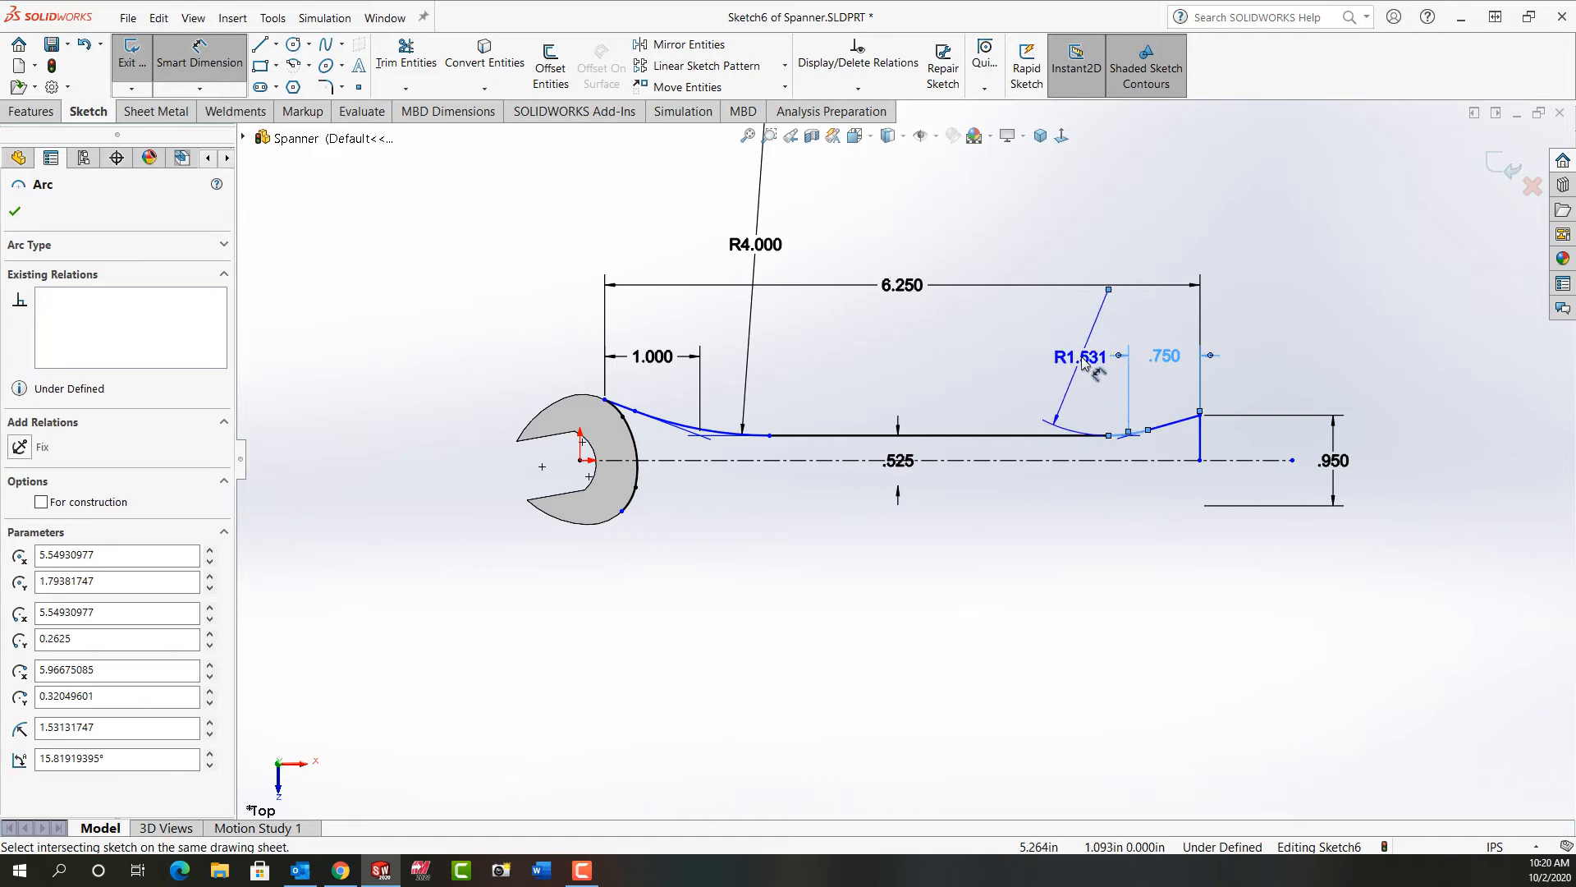
{"action": "left_click", "coordinate": [1082, 363]}
{"action": "type", "text": "2."}
{"action": "key", "text": "Return"}
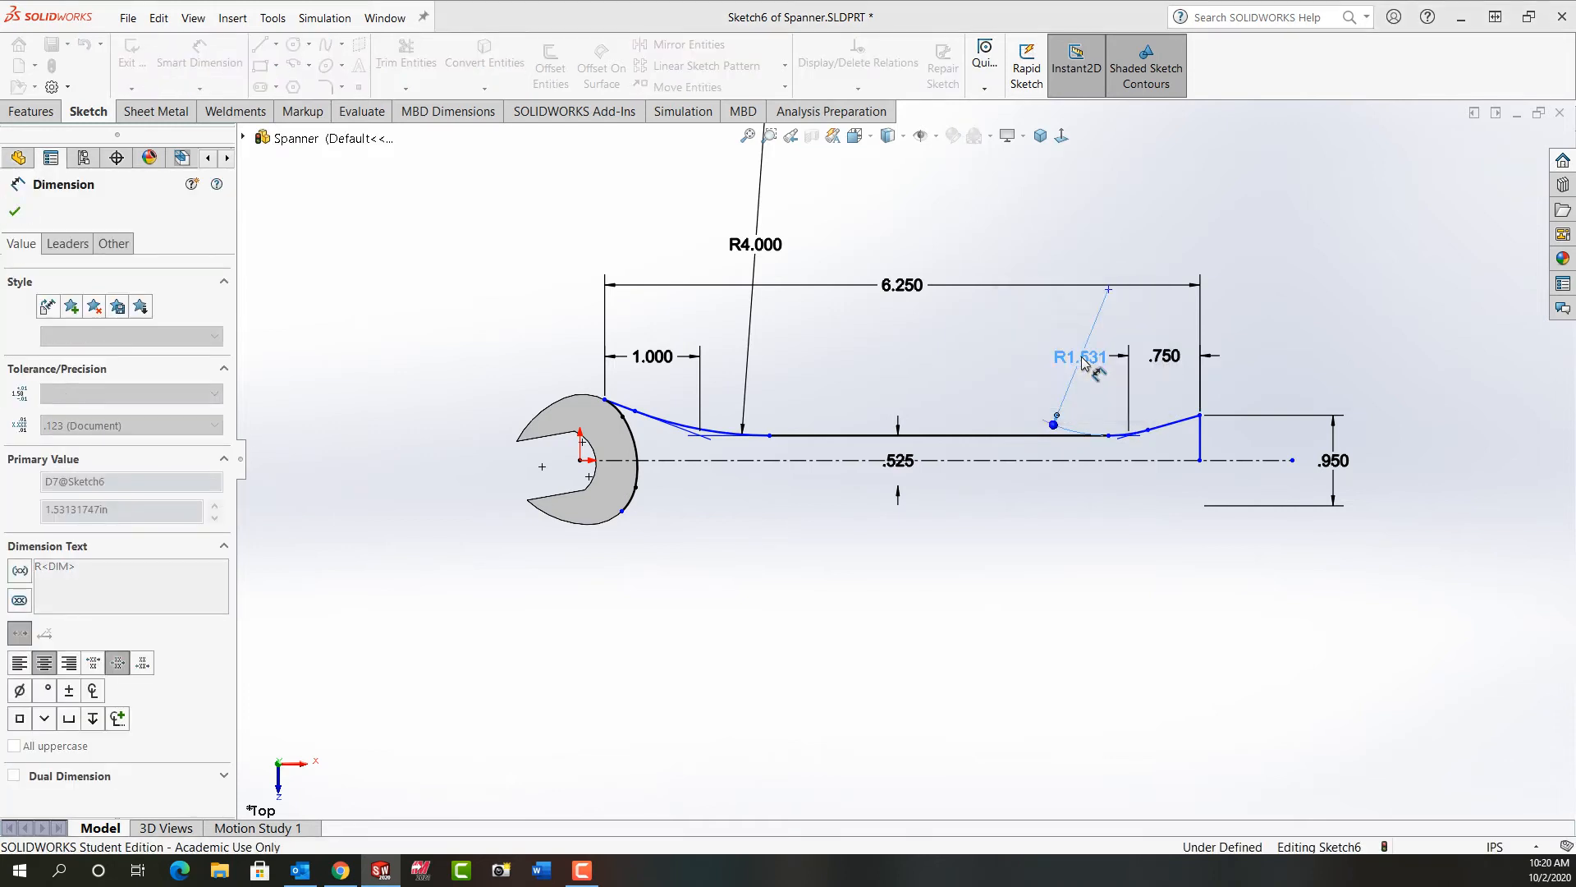
{"action": "key", "text": "Escape"}
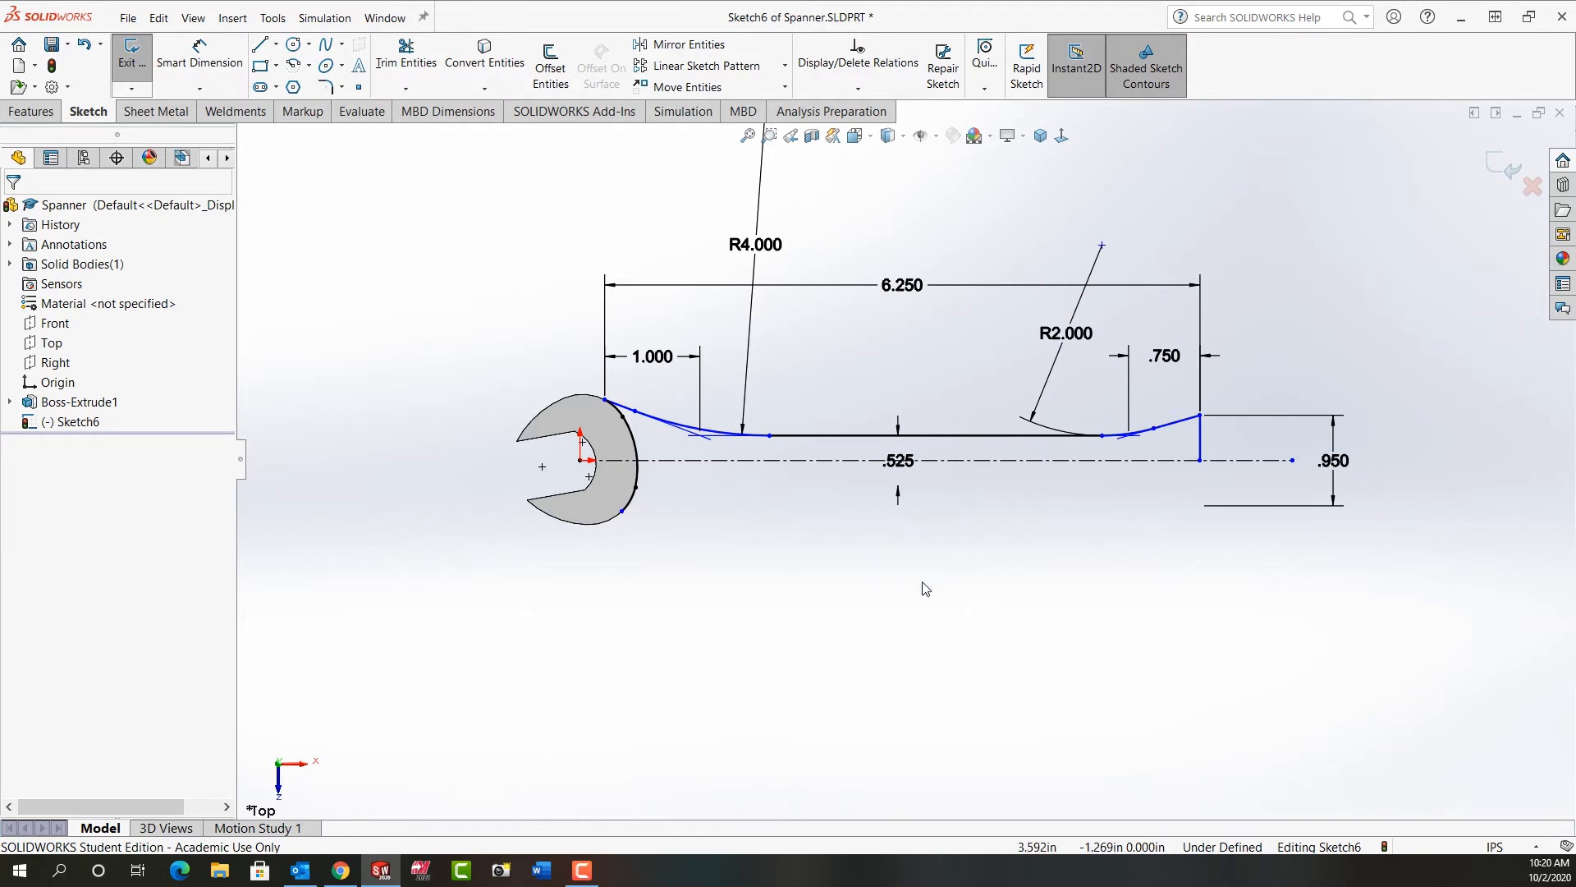
Step: Check the profile's lines, arcs and endpoints for remaining freedom by nudging points and inspecting their relations
{"action": "left_click", "coordinate": [772, 438]}
{"action": "mouse_move", "coordinate": [795, 444]}
{"action": "left_mouse_down"}
{"action": "mouse_move", "coordinate": [738, 444]}
{"action": "mouse_move", "coordinate": [799, 441]}
{"action": "left_mouse_up"}
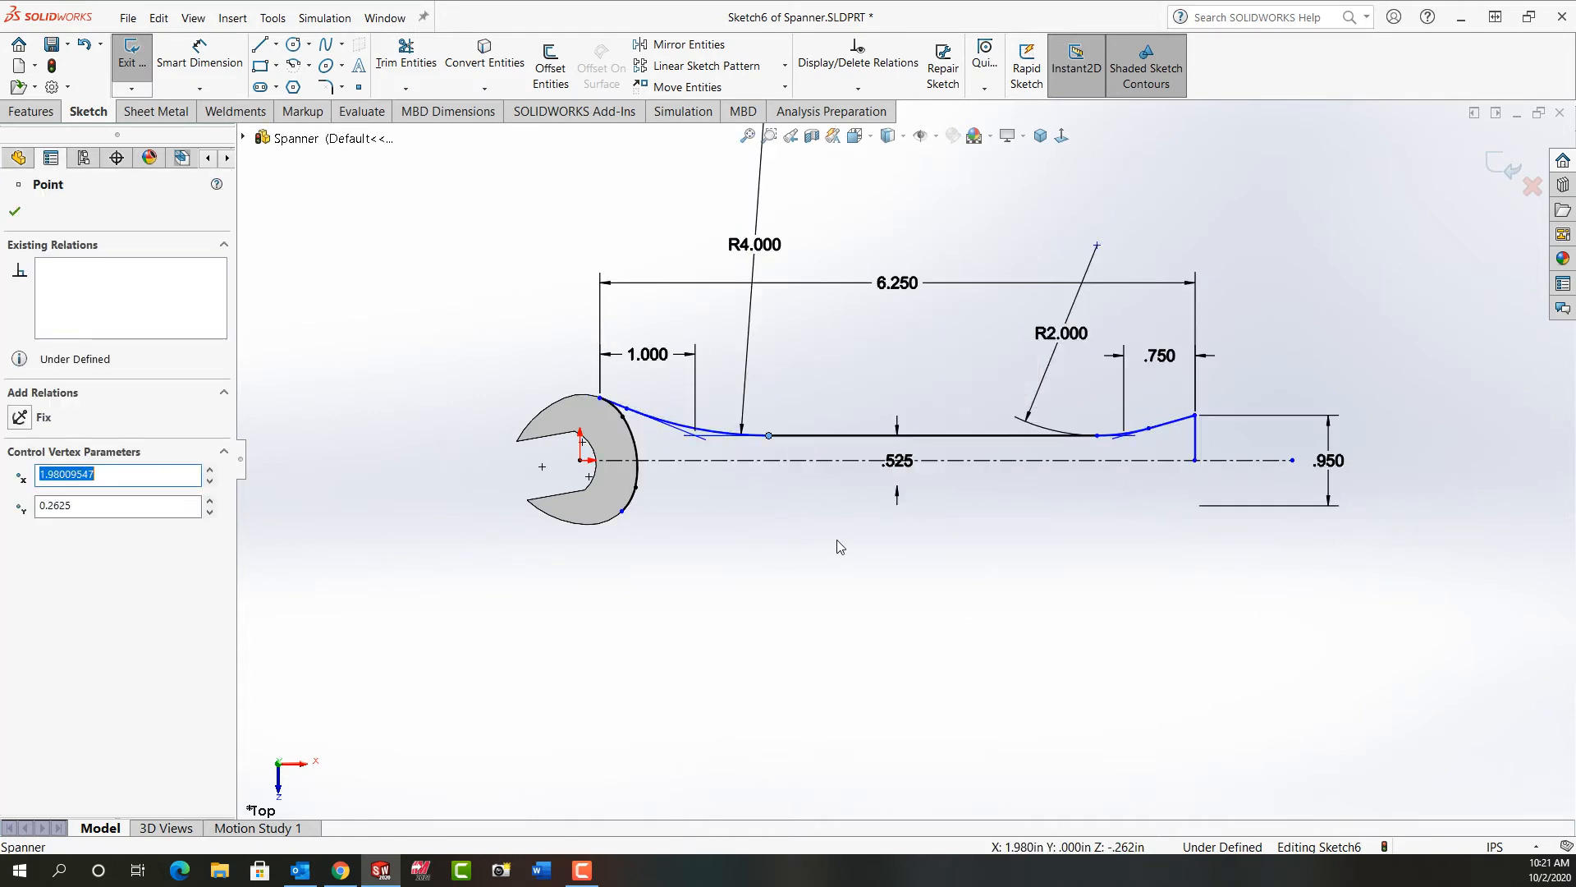
{"action": "key", "text": "Escape"}
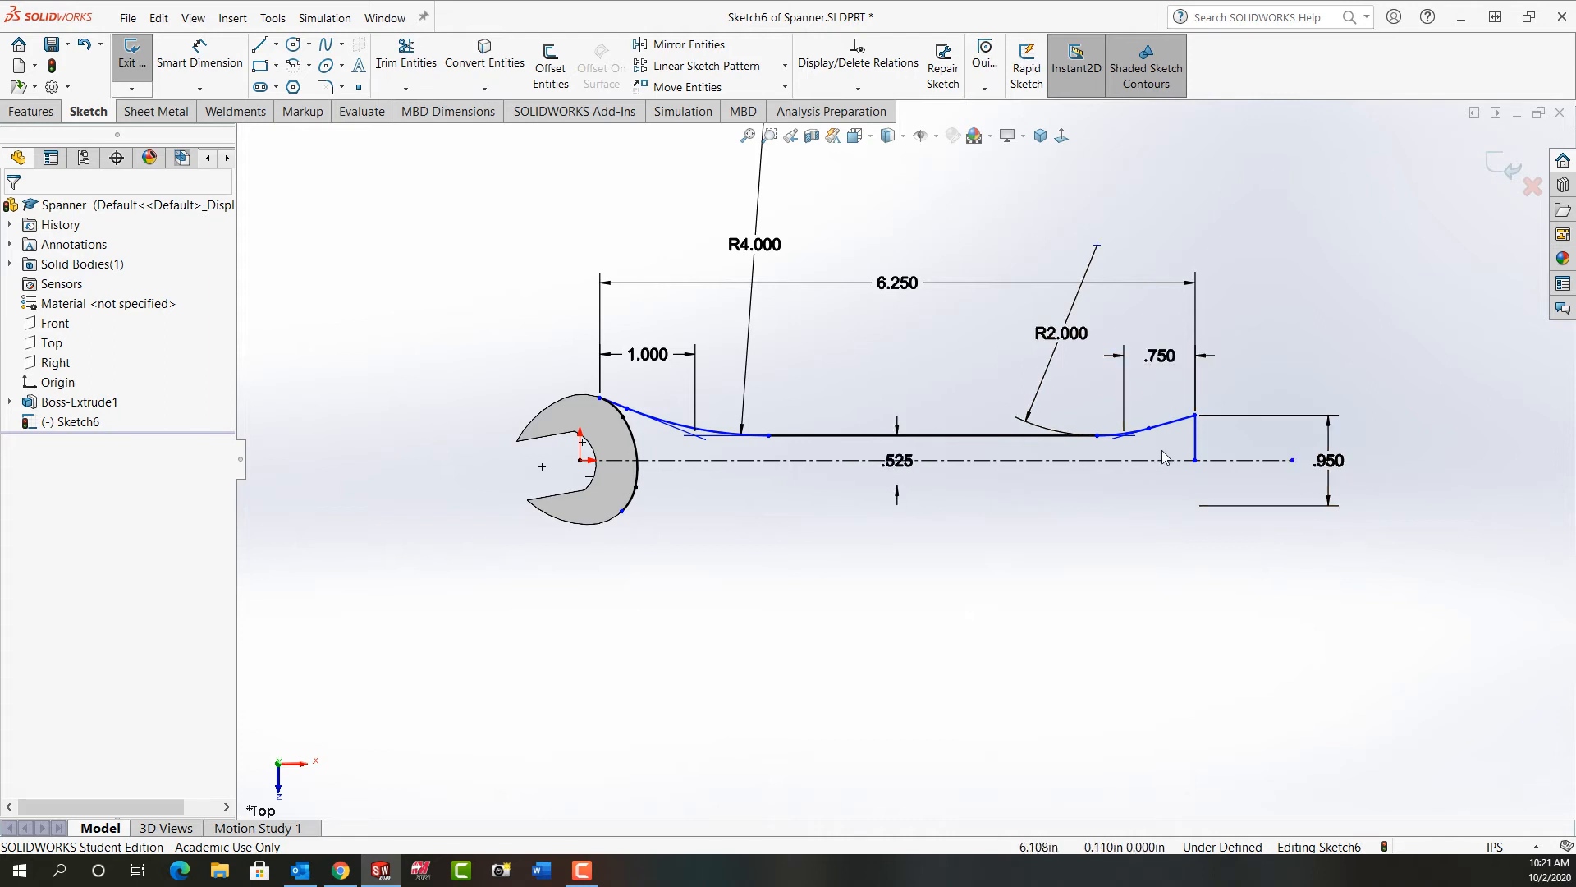
{"action": "left_click", "coordinate": [1173, 425]}
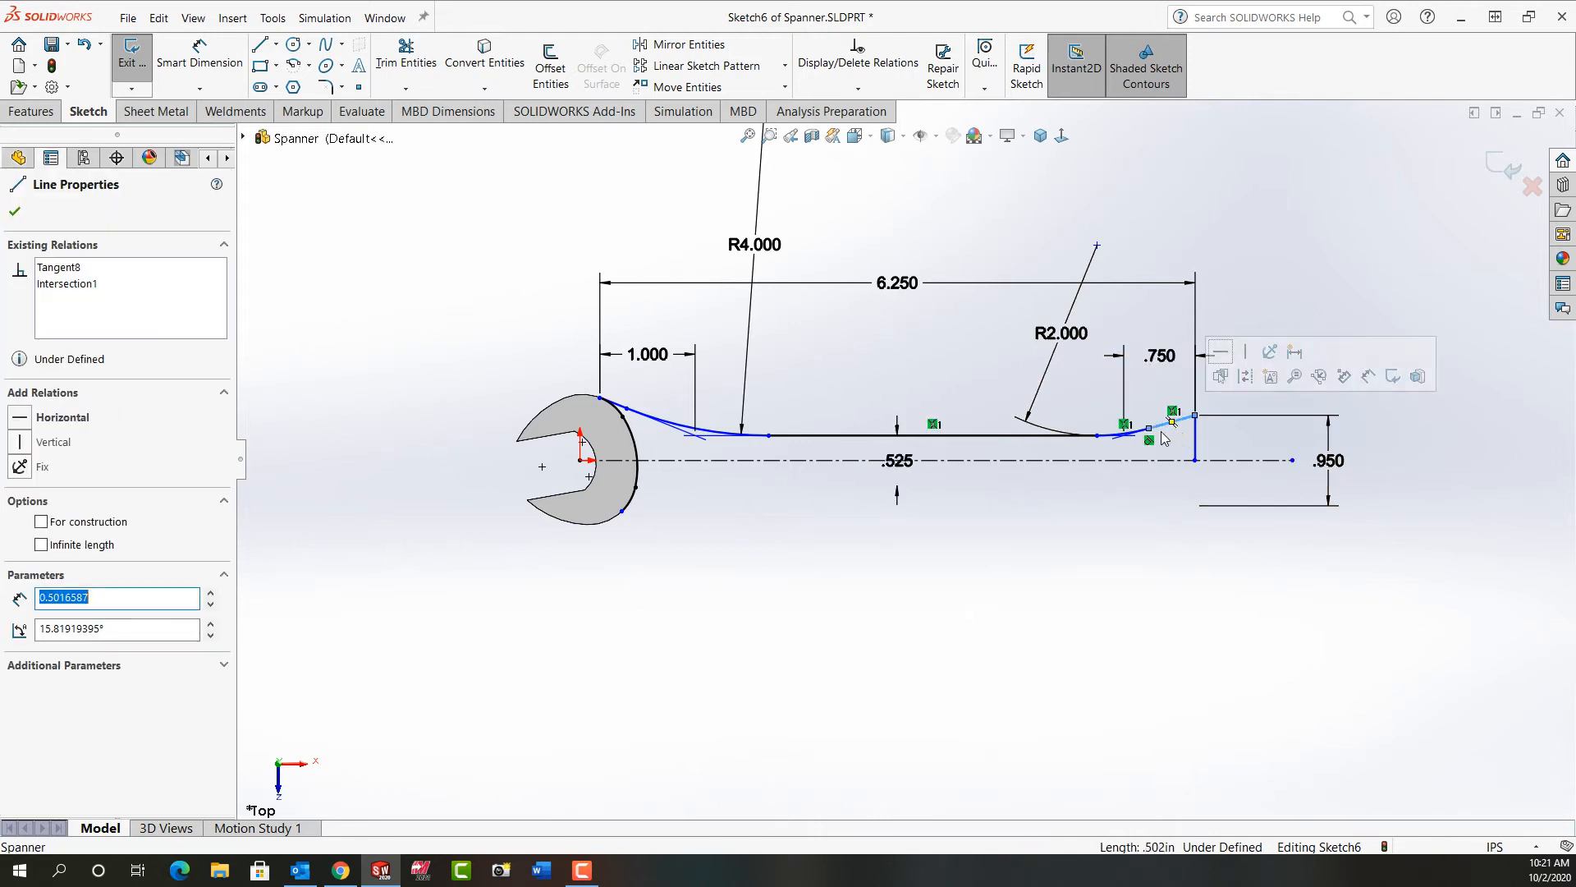
{"action": "left_click", "coordinate": [1103, 496]}
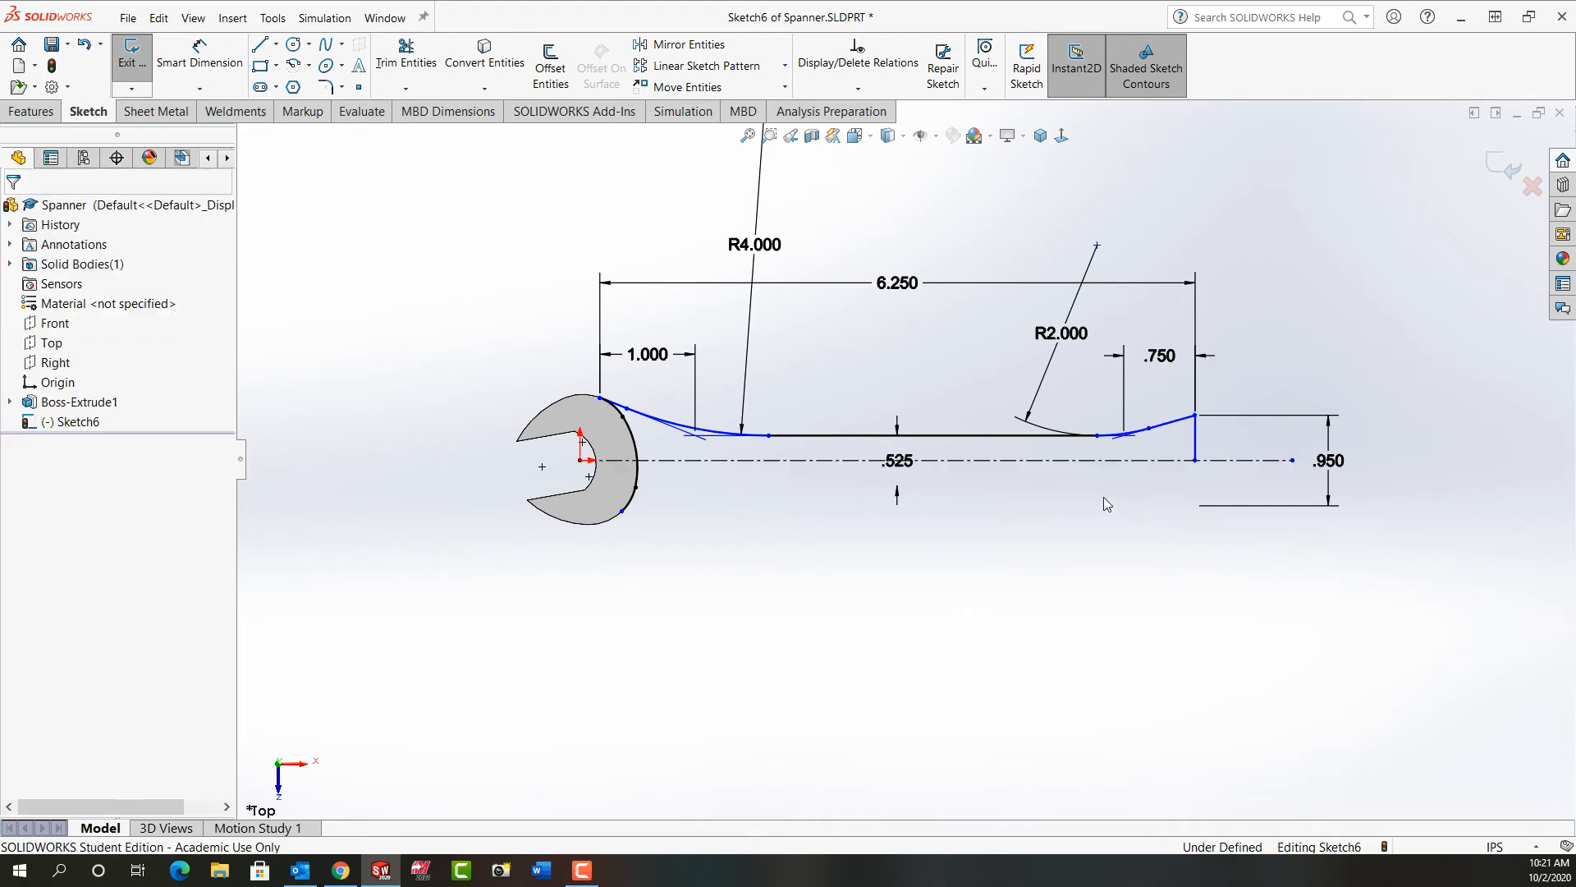
{"action": "left_click", "coordinate": [1079, 437]}
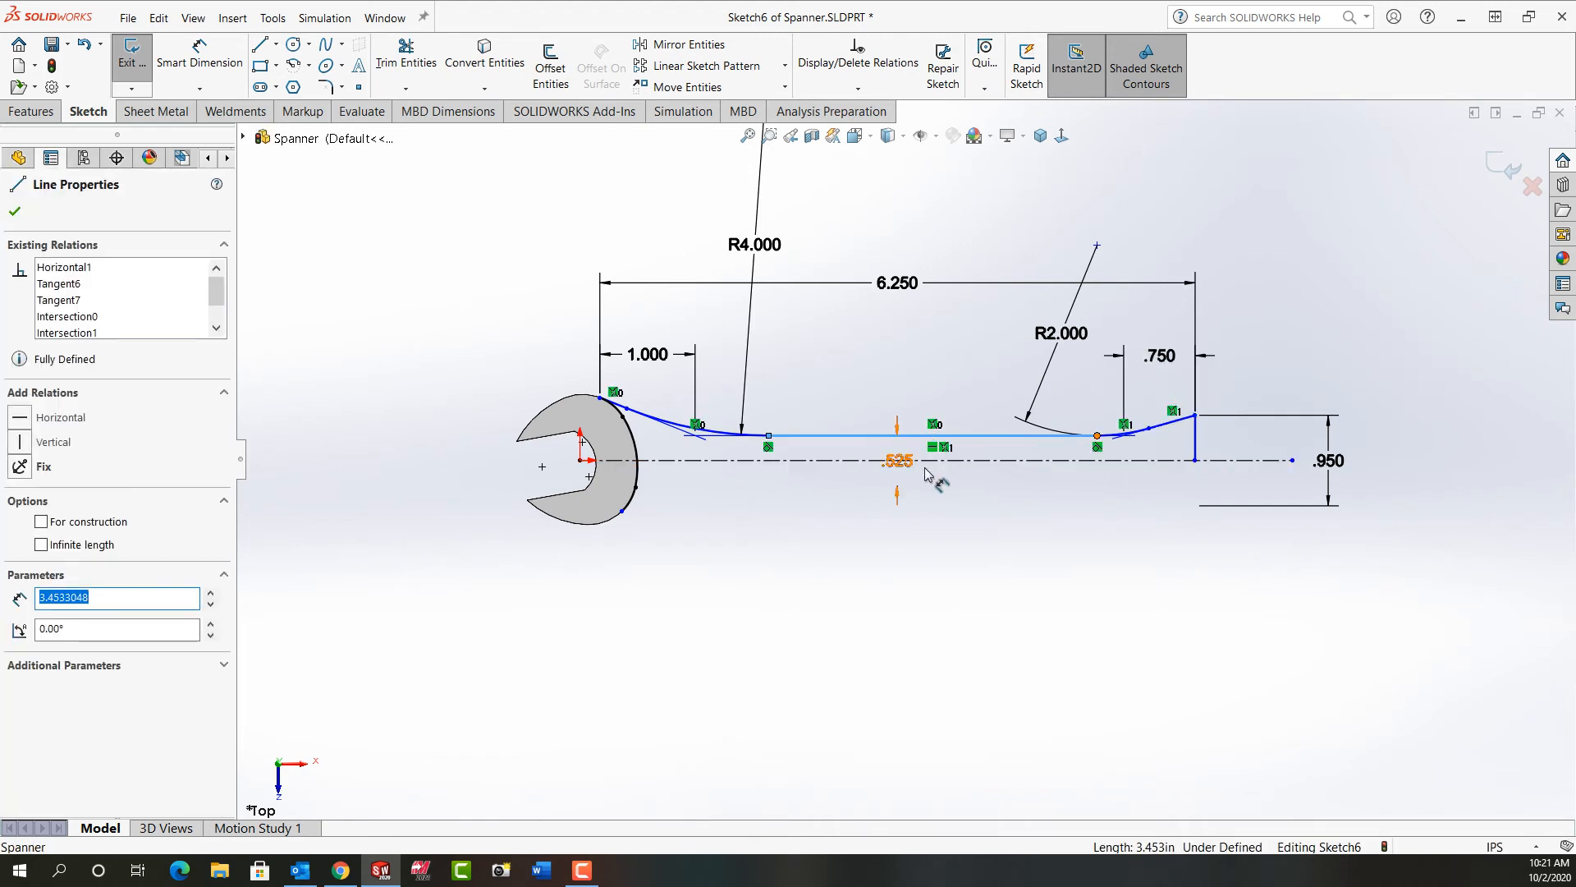
{"action": "left_click", "coordinate": [900, 542]}
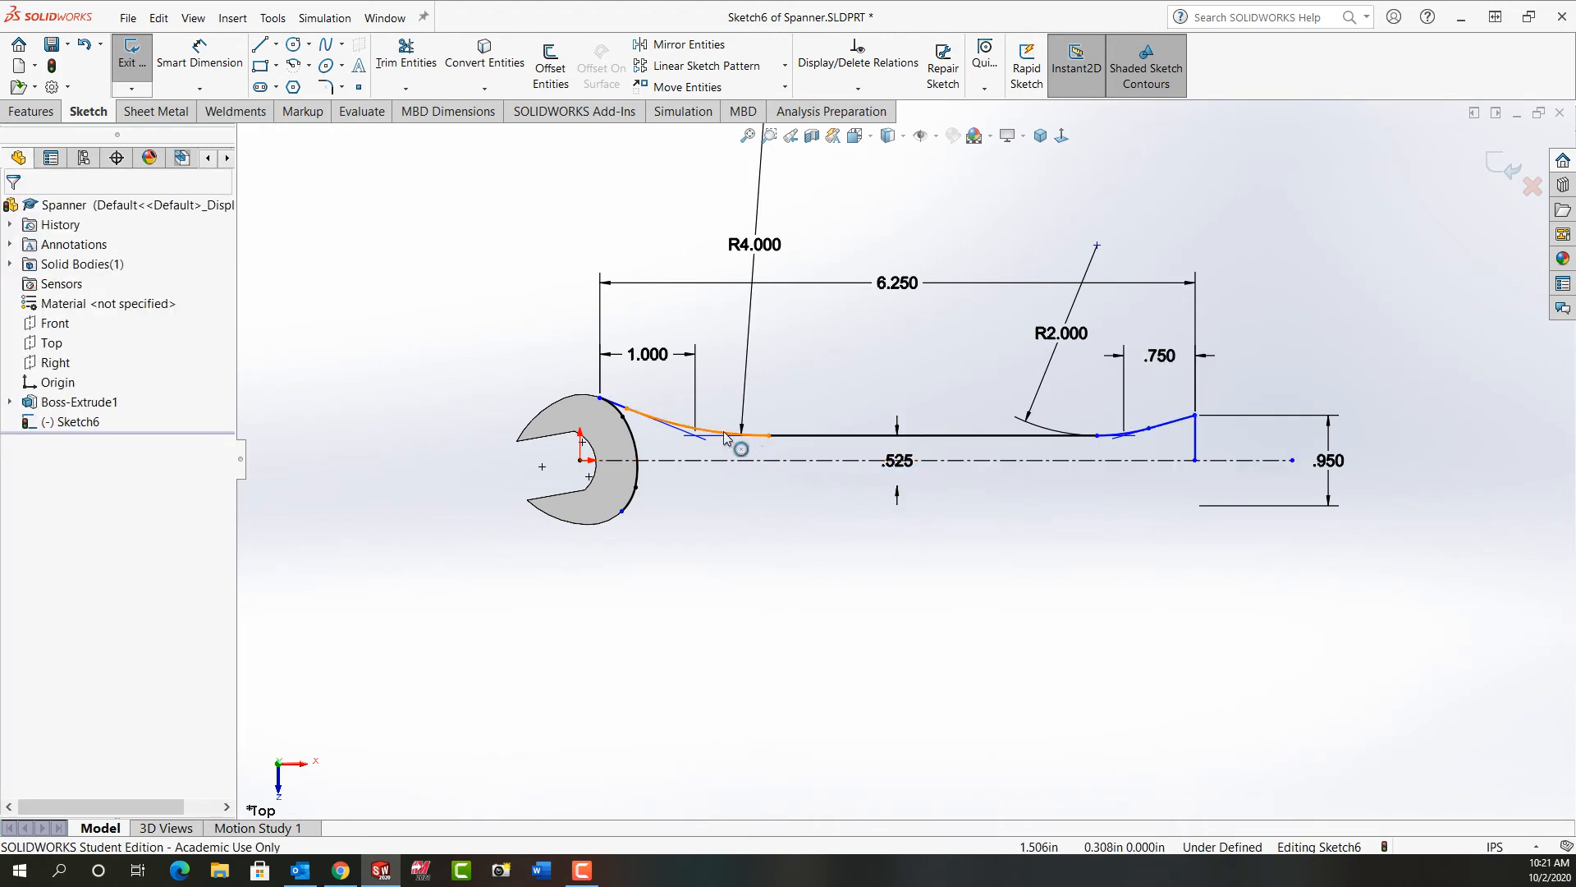
{"action": "left_click", "coordinate": [726, 432]}
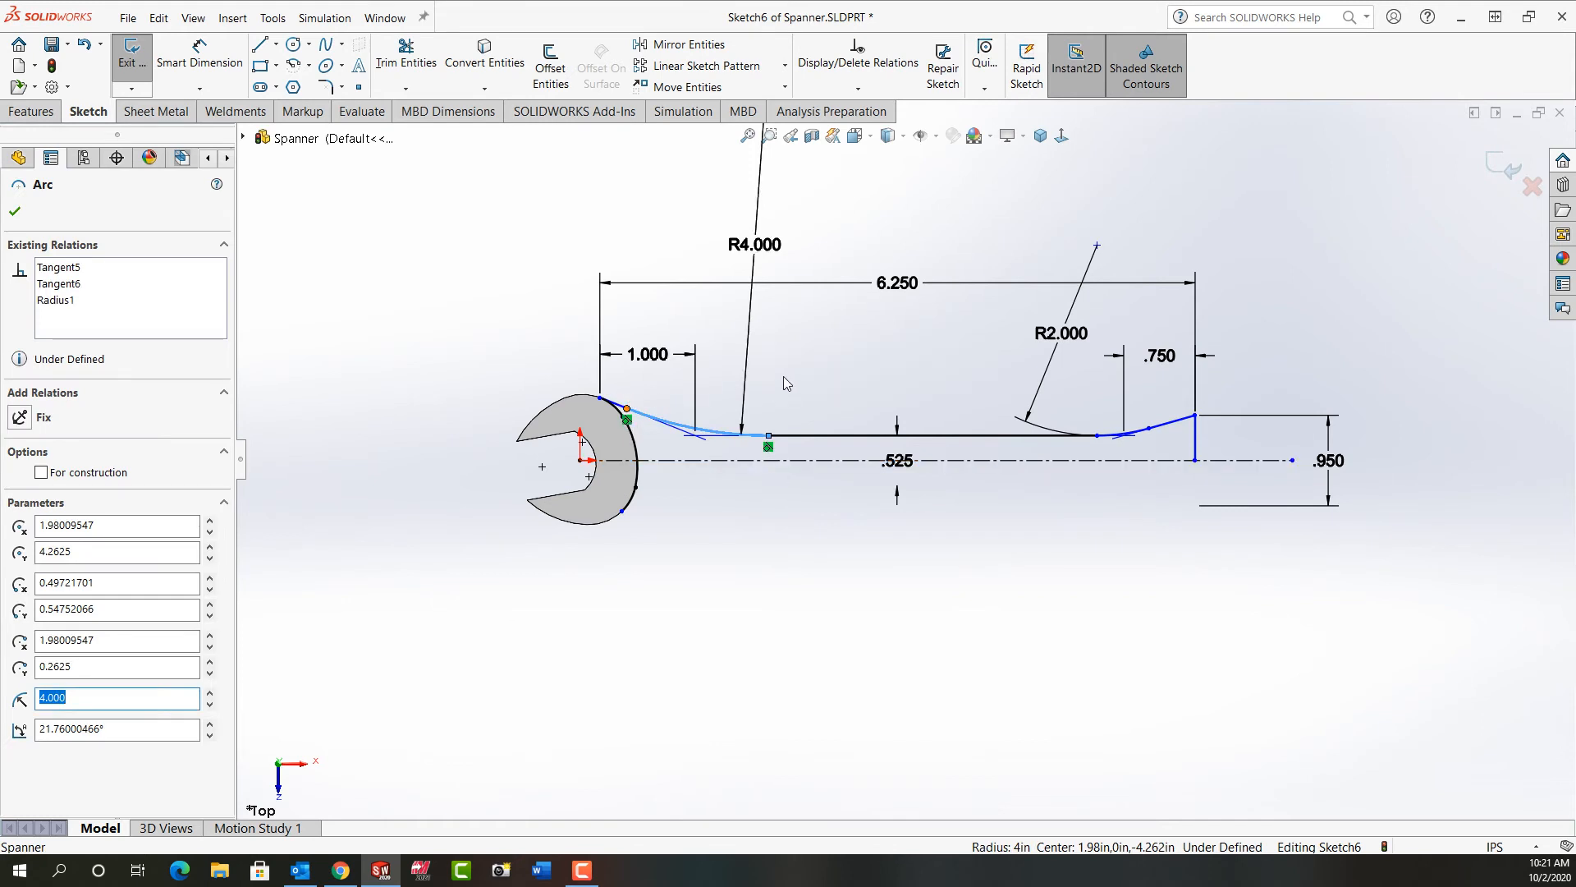
{"action": "left_click", "coordinate": [783, 376]}
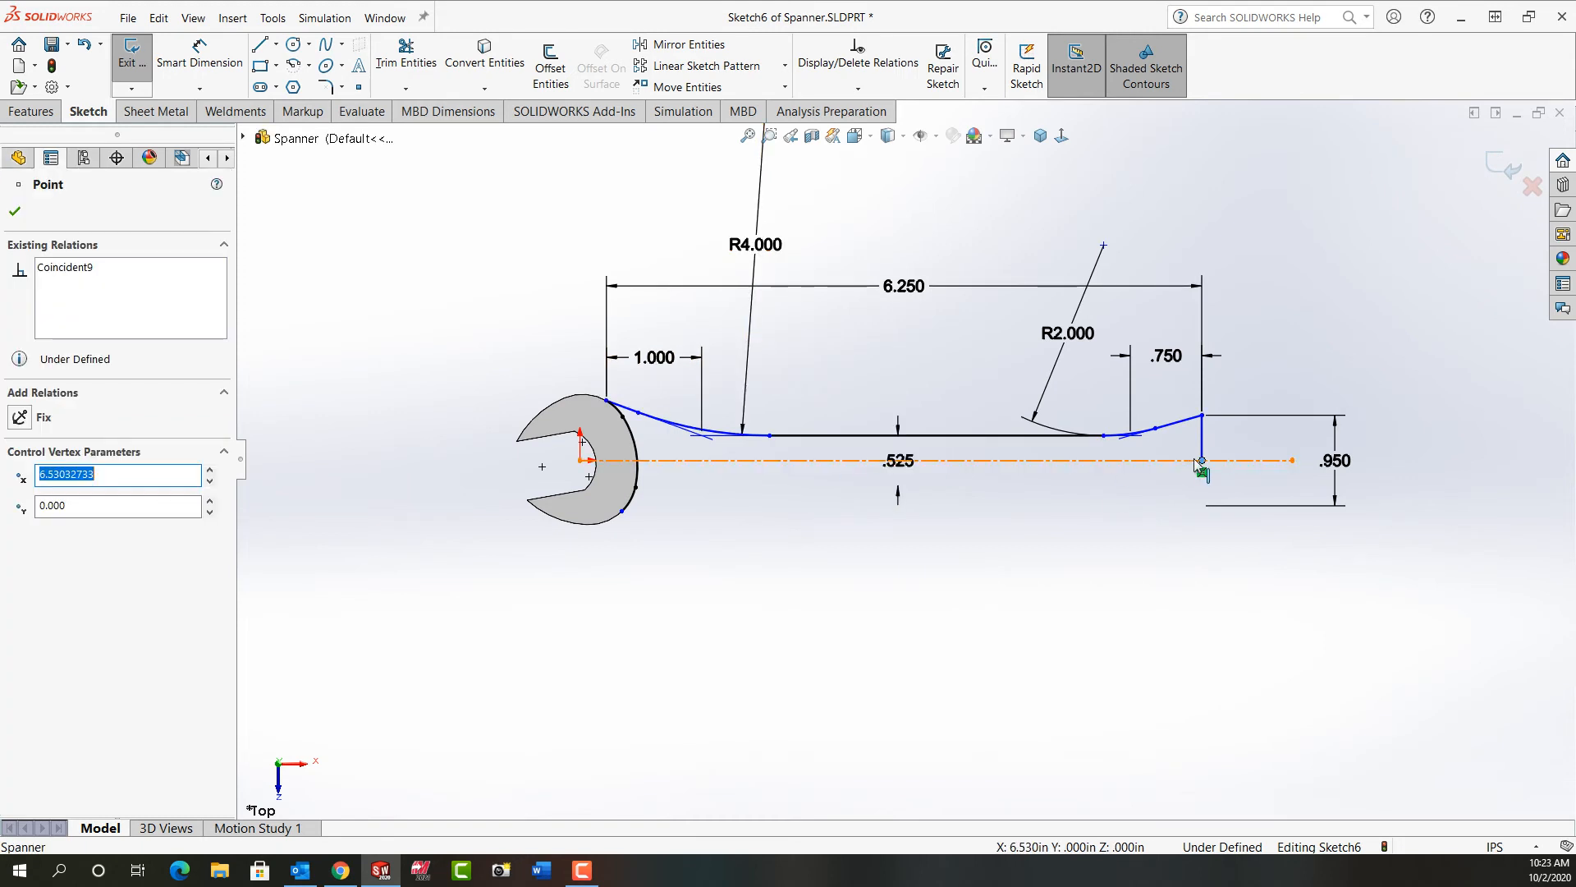
{"action": "left_click_drag", "start_coordinate": [1201, 461], "coordinate": [1209, 464]}
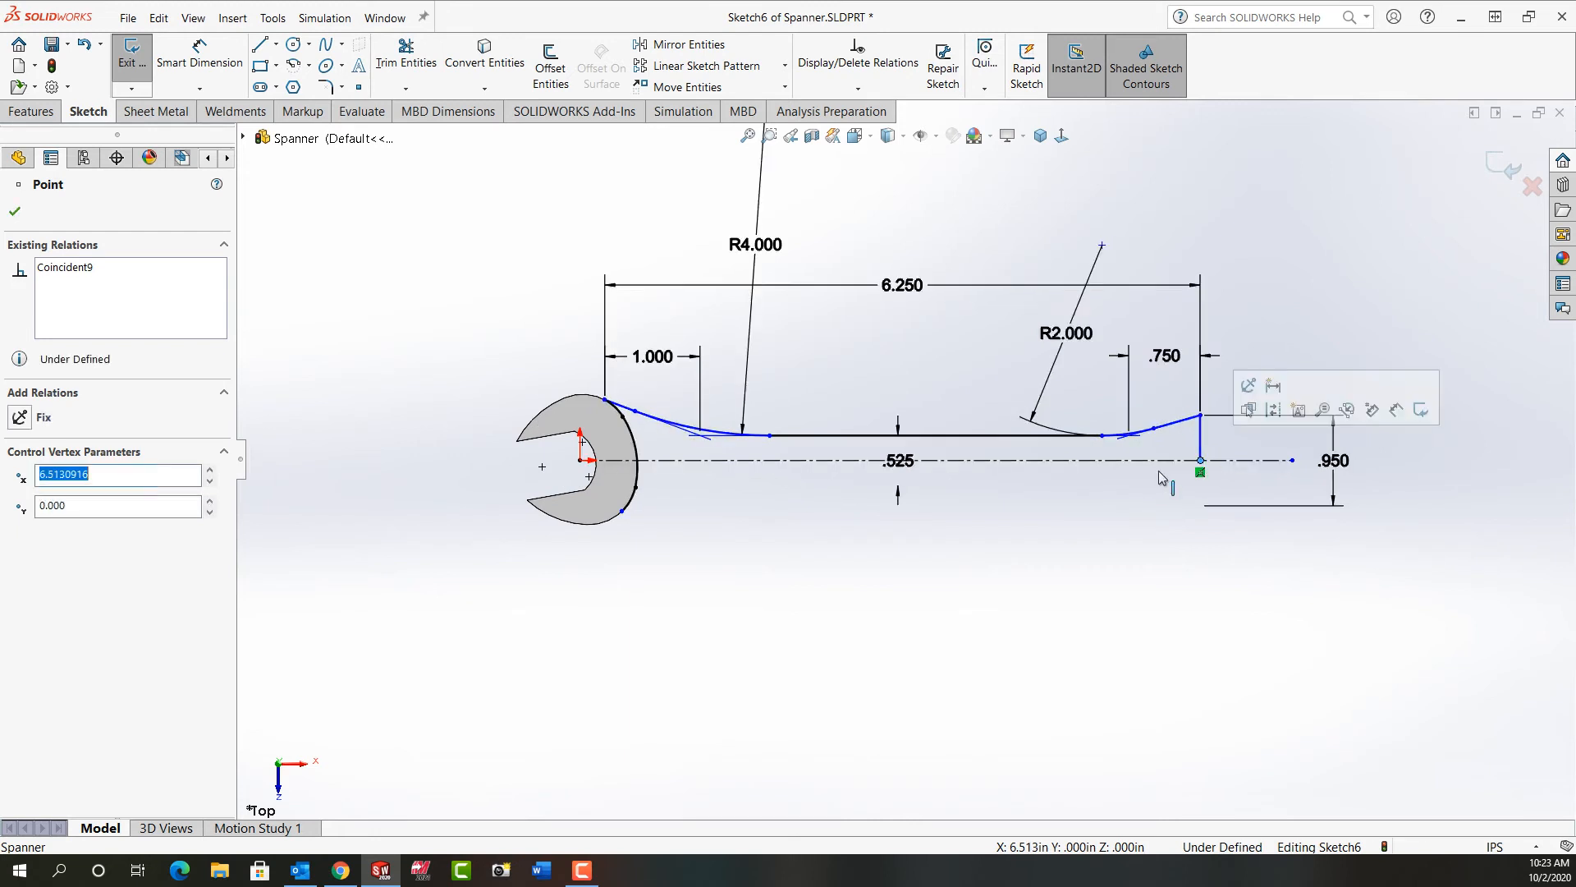
{"action": "left_click", "coordinate": [1202, 439]}
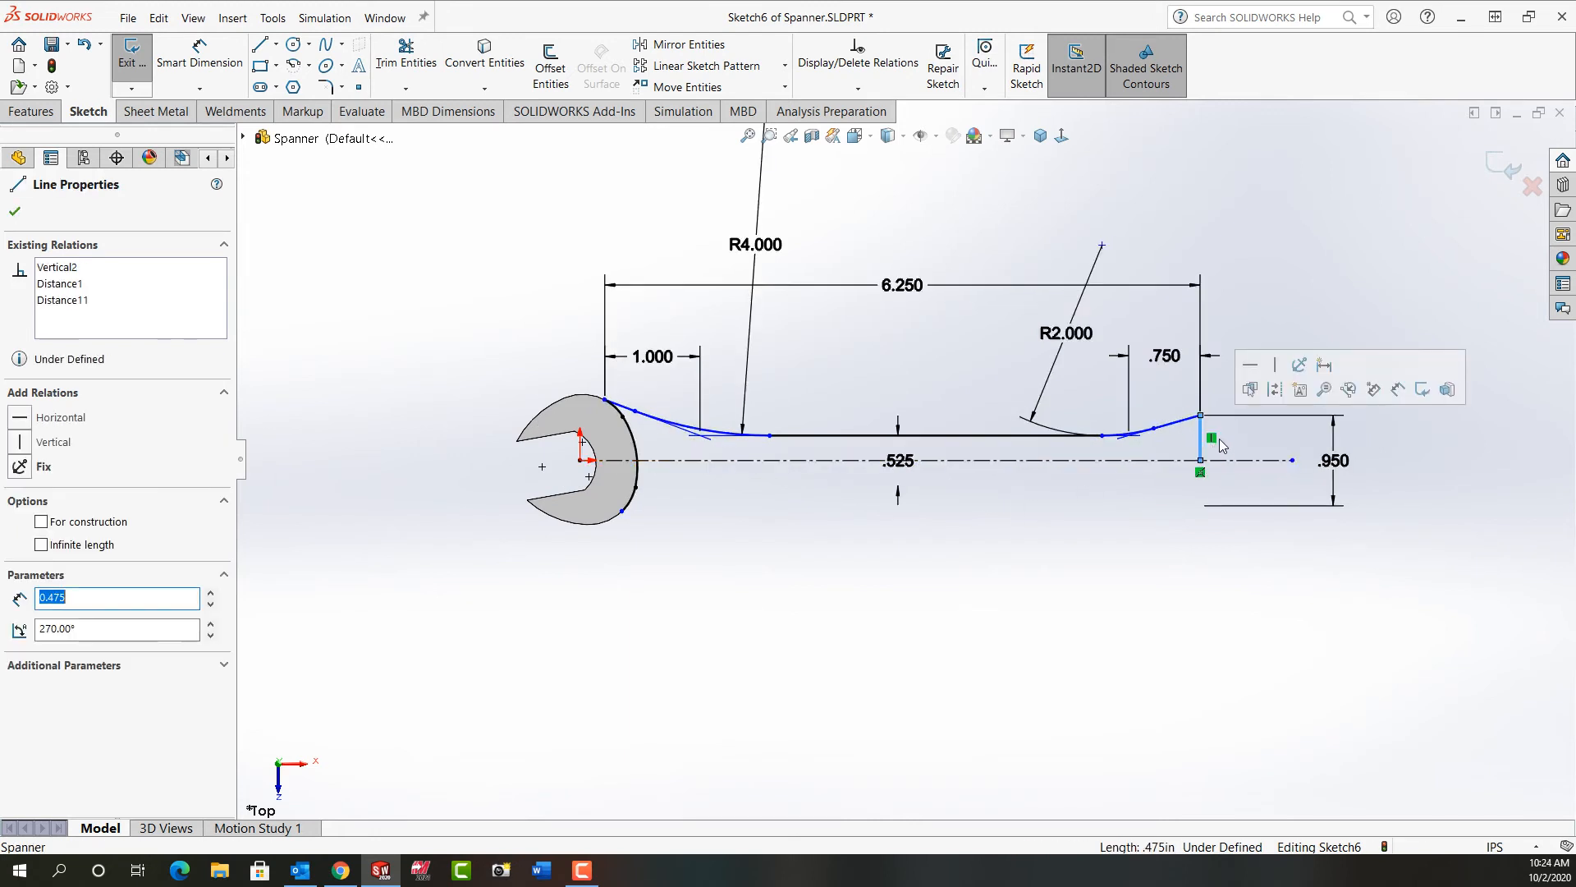
{"action": "left_click", "coordinate": [847, 538]}
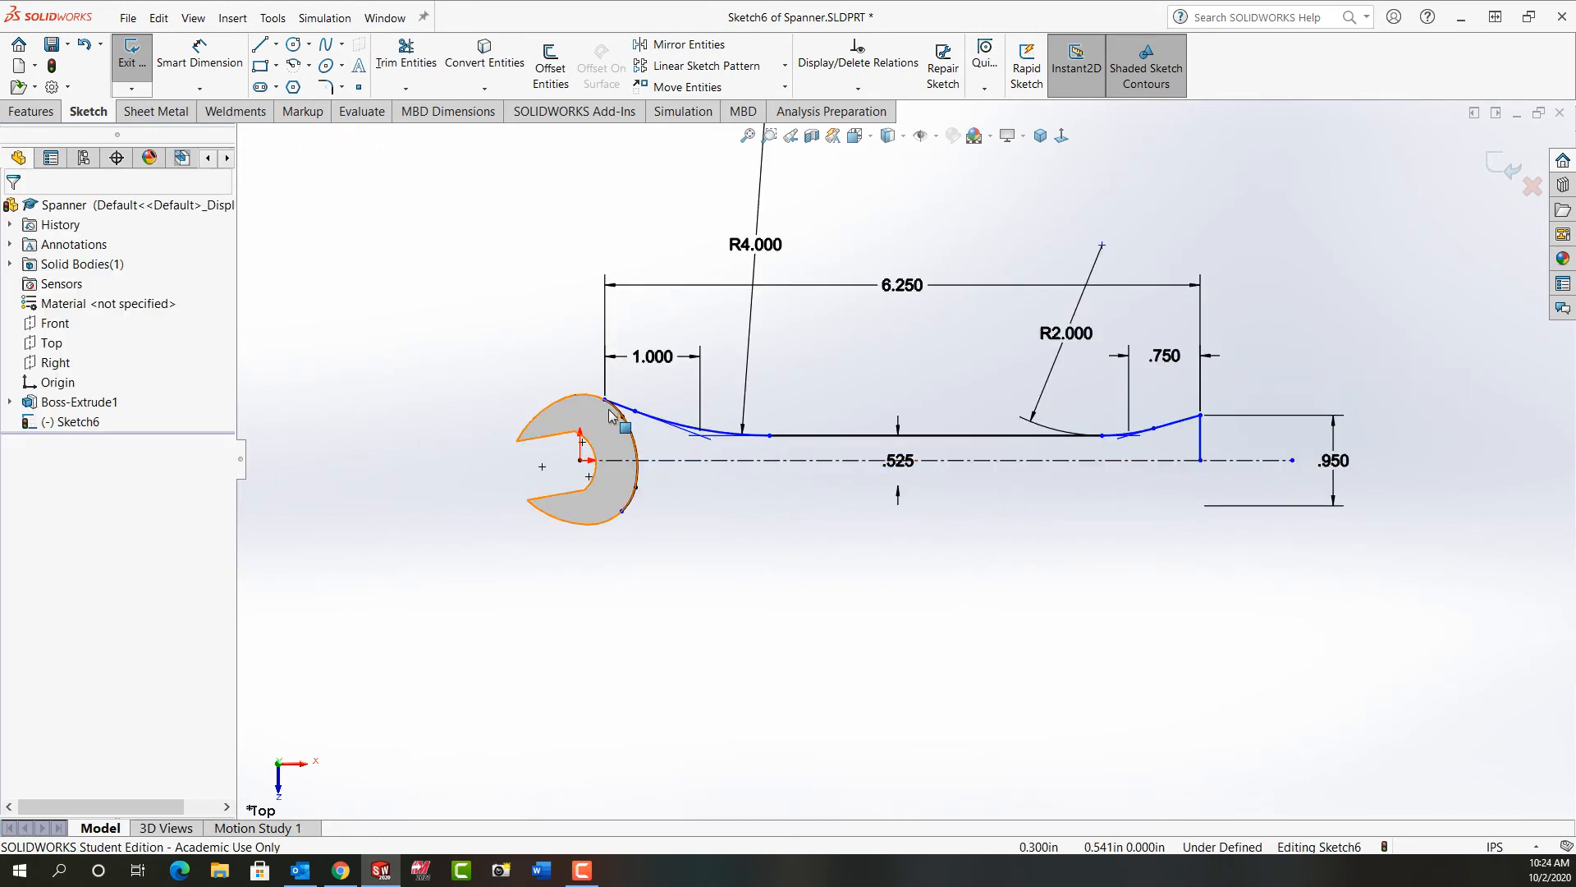
Step: Test how the profile's start point moves along the spanner head's outer edge and inspect its relations
{"action": "scroll", "coordinate": [575, 402], "scroll_direction": "down", "scroll_amount": 3}
{"action": "scroll", "coordinate": [649, 408], "scroll_direction": "down", "scroll_amount": 5}
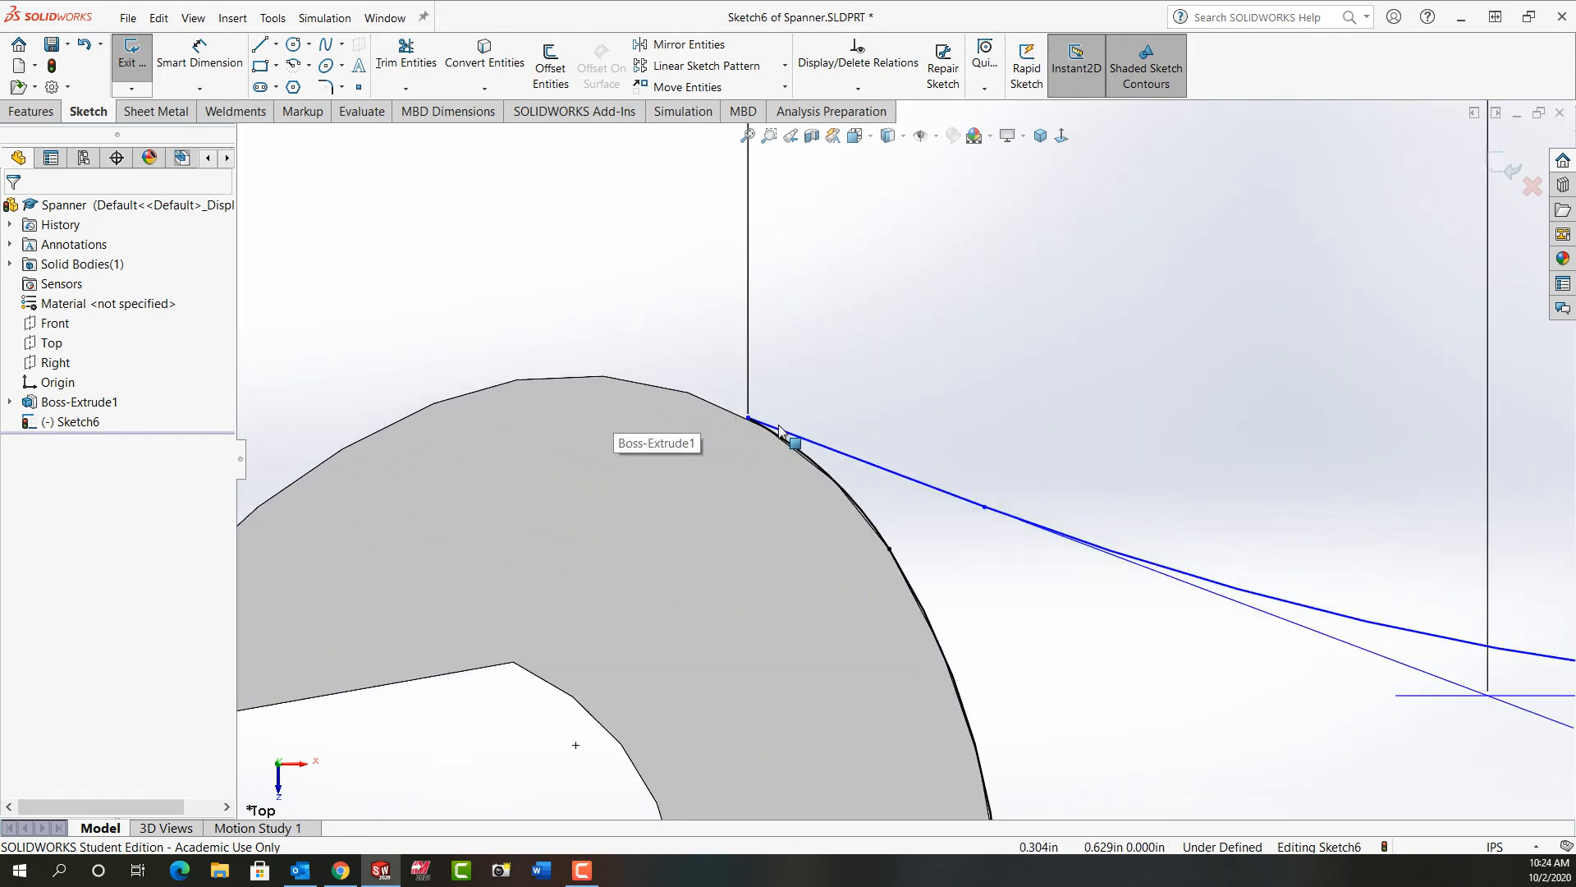
{"action": "scroll", "coordinate": [779, 424], "scroll_direction": "down", "scroll_amount": 2}
{"action": "mouse_move", "coordinate": [749, 420]}
{"action": "left_mouse_down"}
{"action": "mouse_move", "coordinate": [620, 392]}
{"action": "mouse_move", "coordinate": [759, 426]}
{"action": "left_mouse_up"}
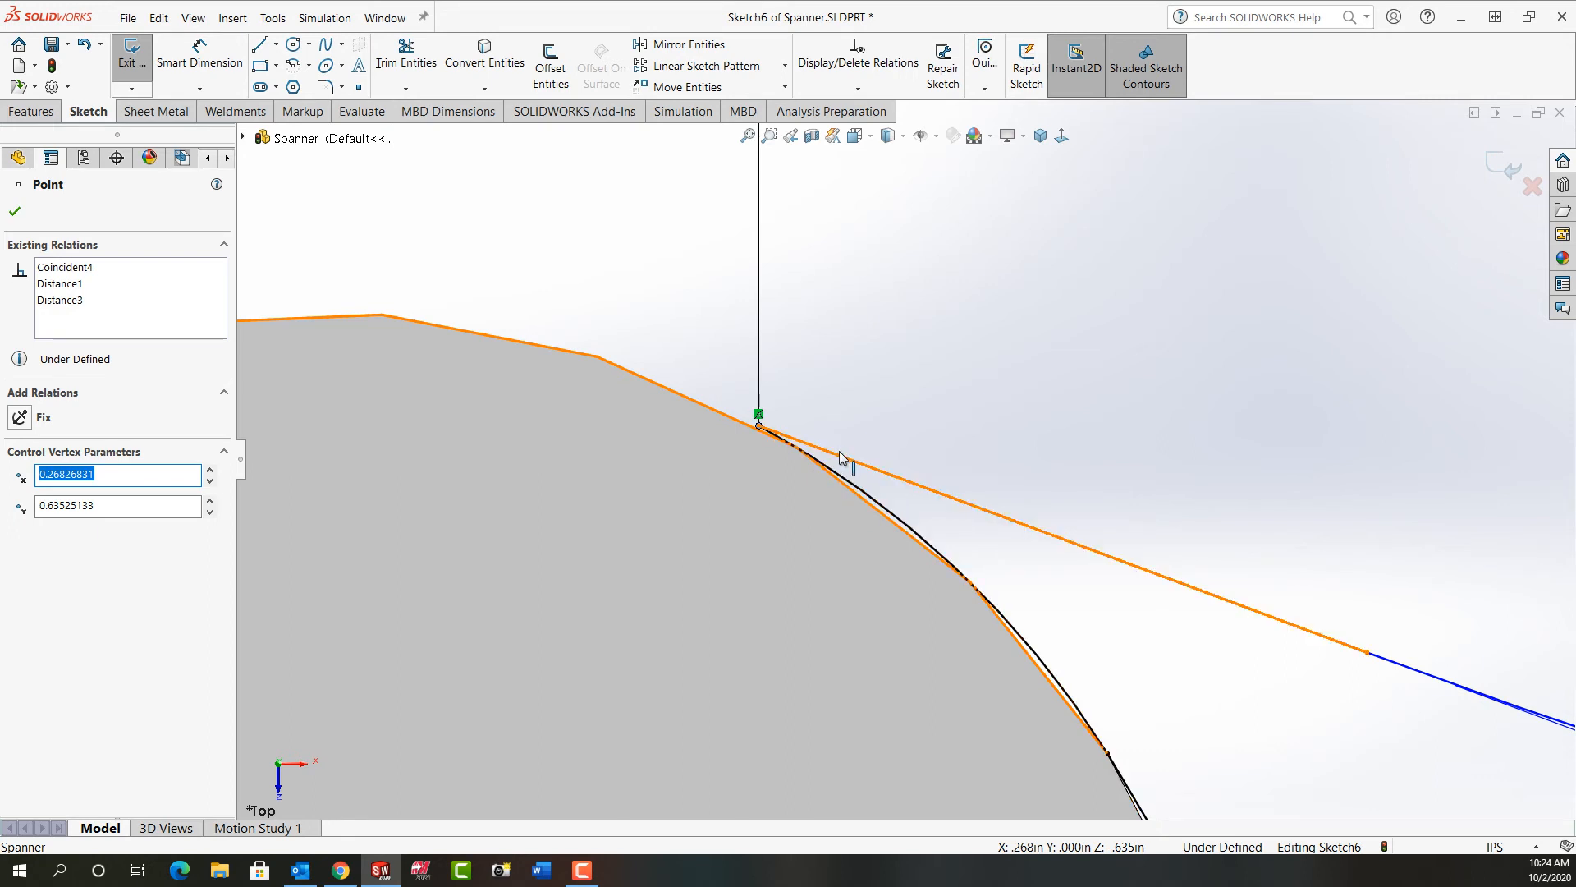
{"action": "left_click", "coordinate": [747, 136]}
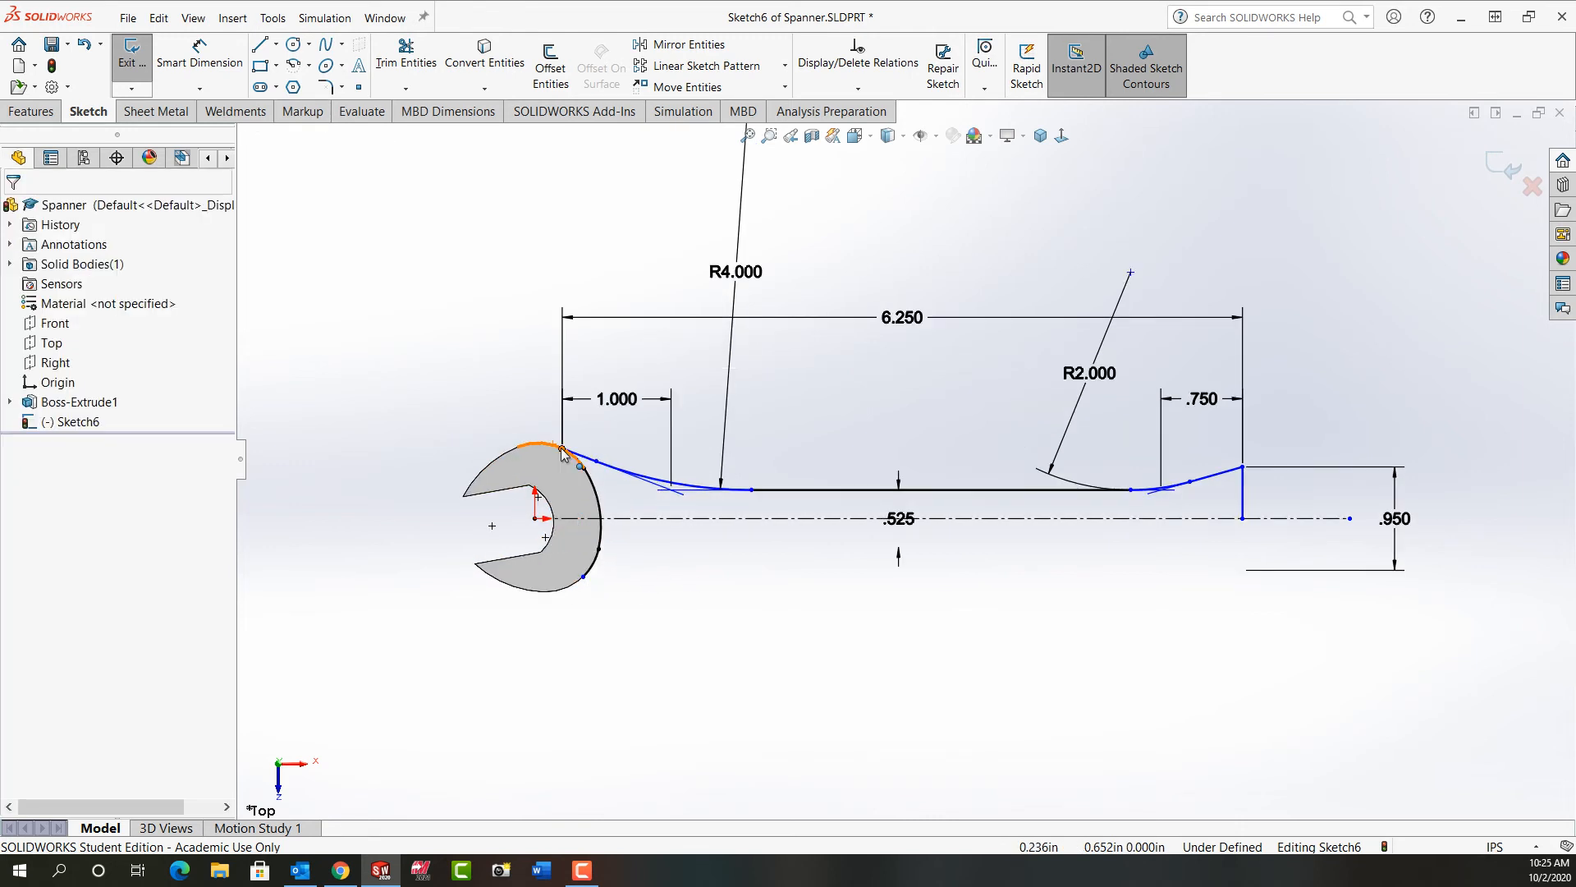
{"action": "left_click", "coordinate": [562, 450]}
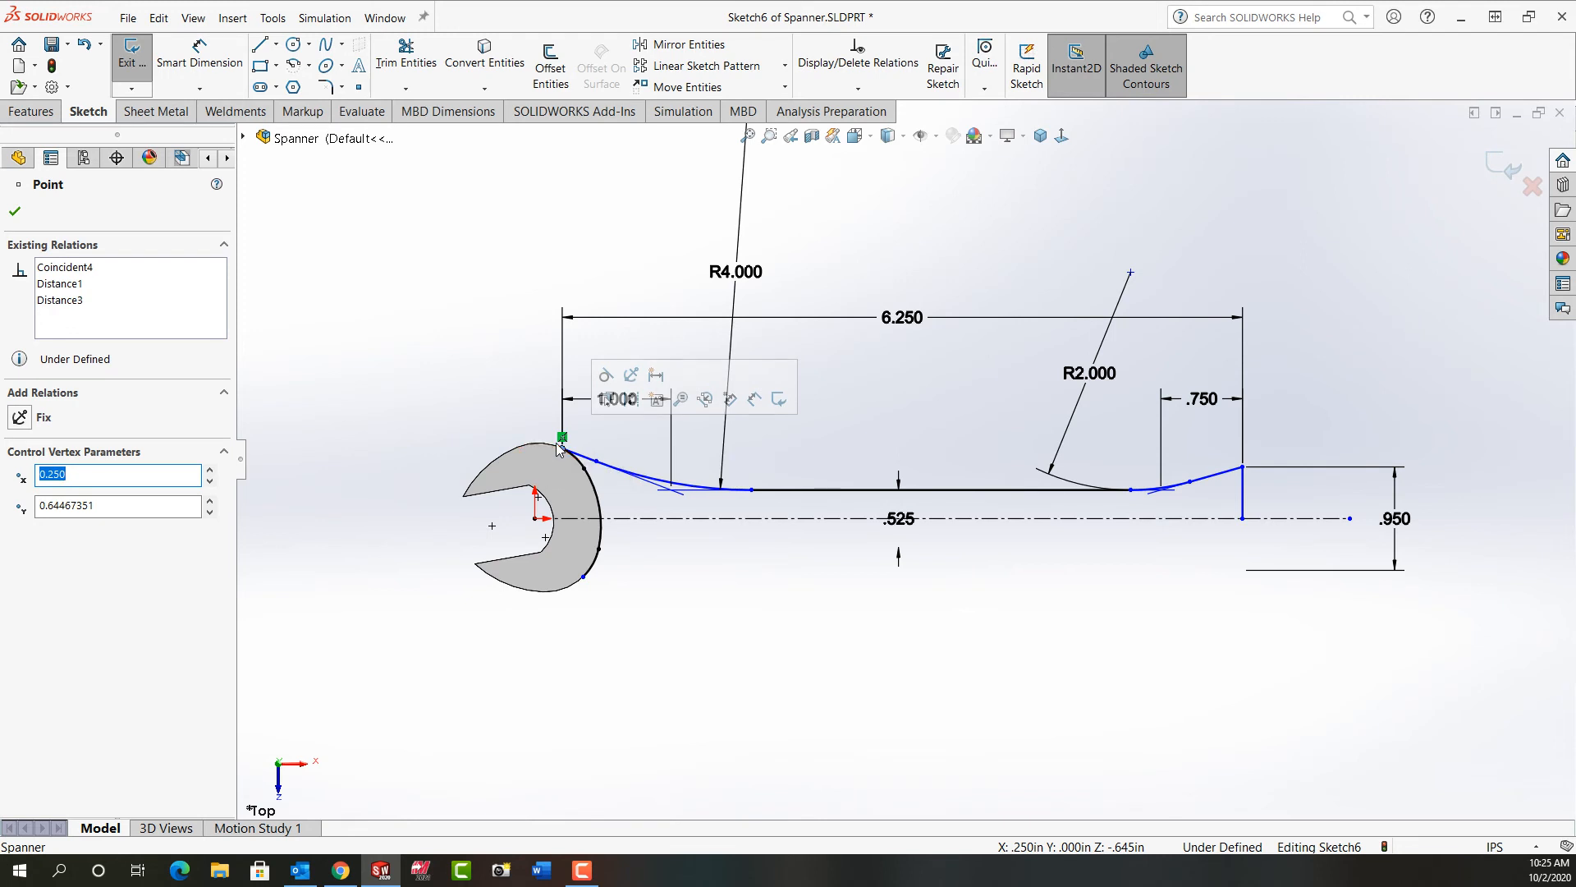
{"action": "left_click", "coordinate": [524, 411]}
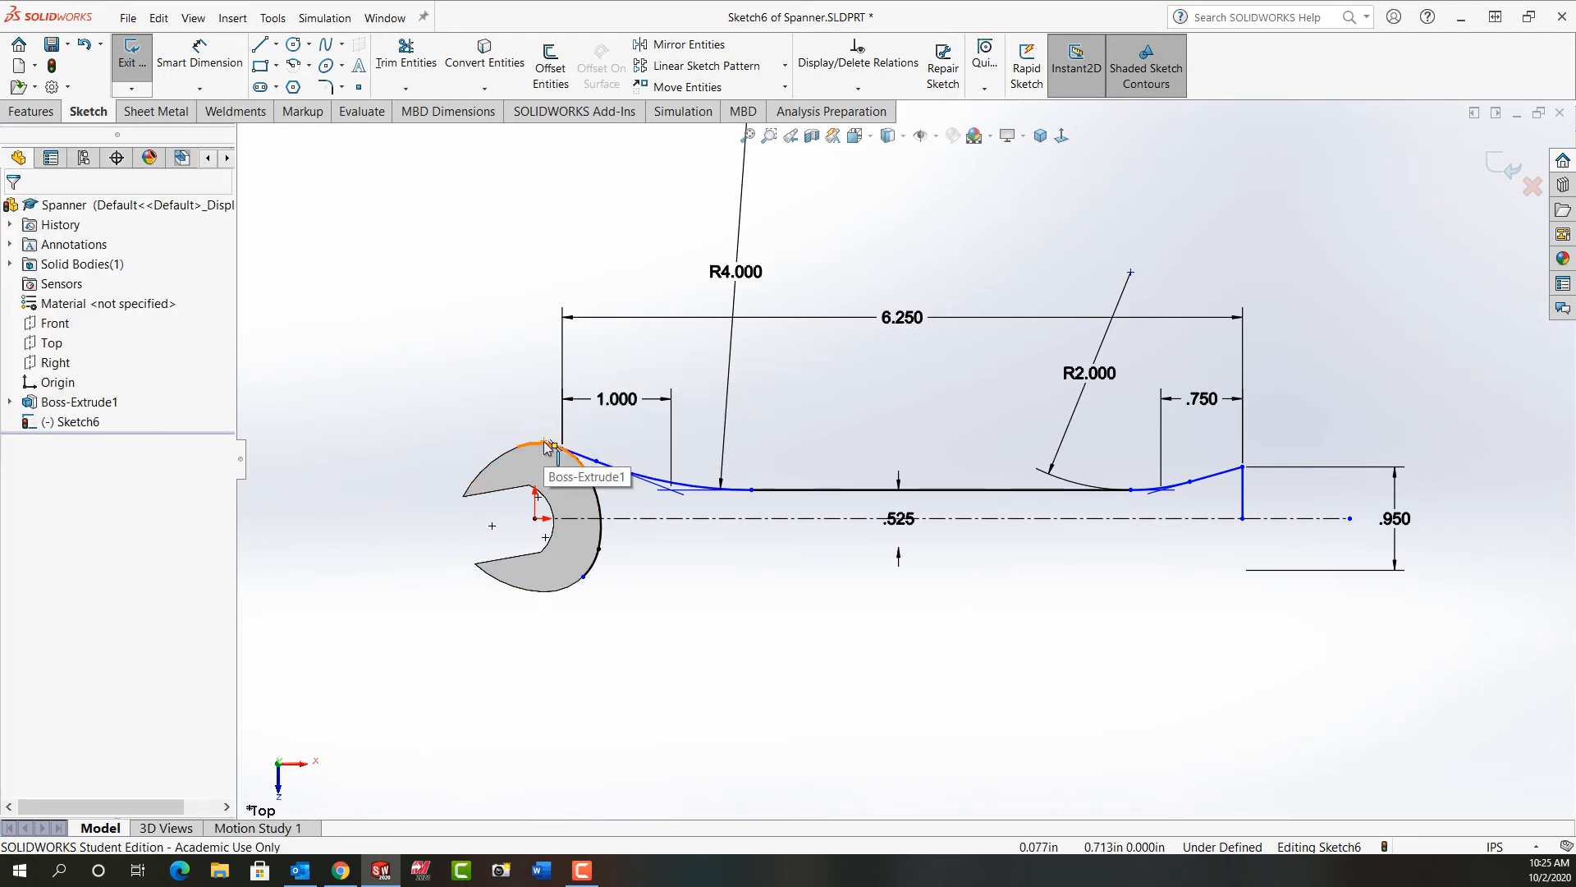
Step: Make the profile's start point coincident with the midpoint of the spanner head's upper arc edge
{"action": "right_click", "coordinate": [546, 445]}
{"action": "left_click", "coordinate": [612, 456]}
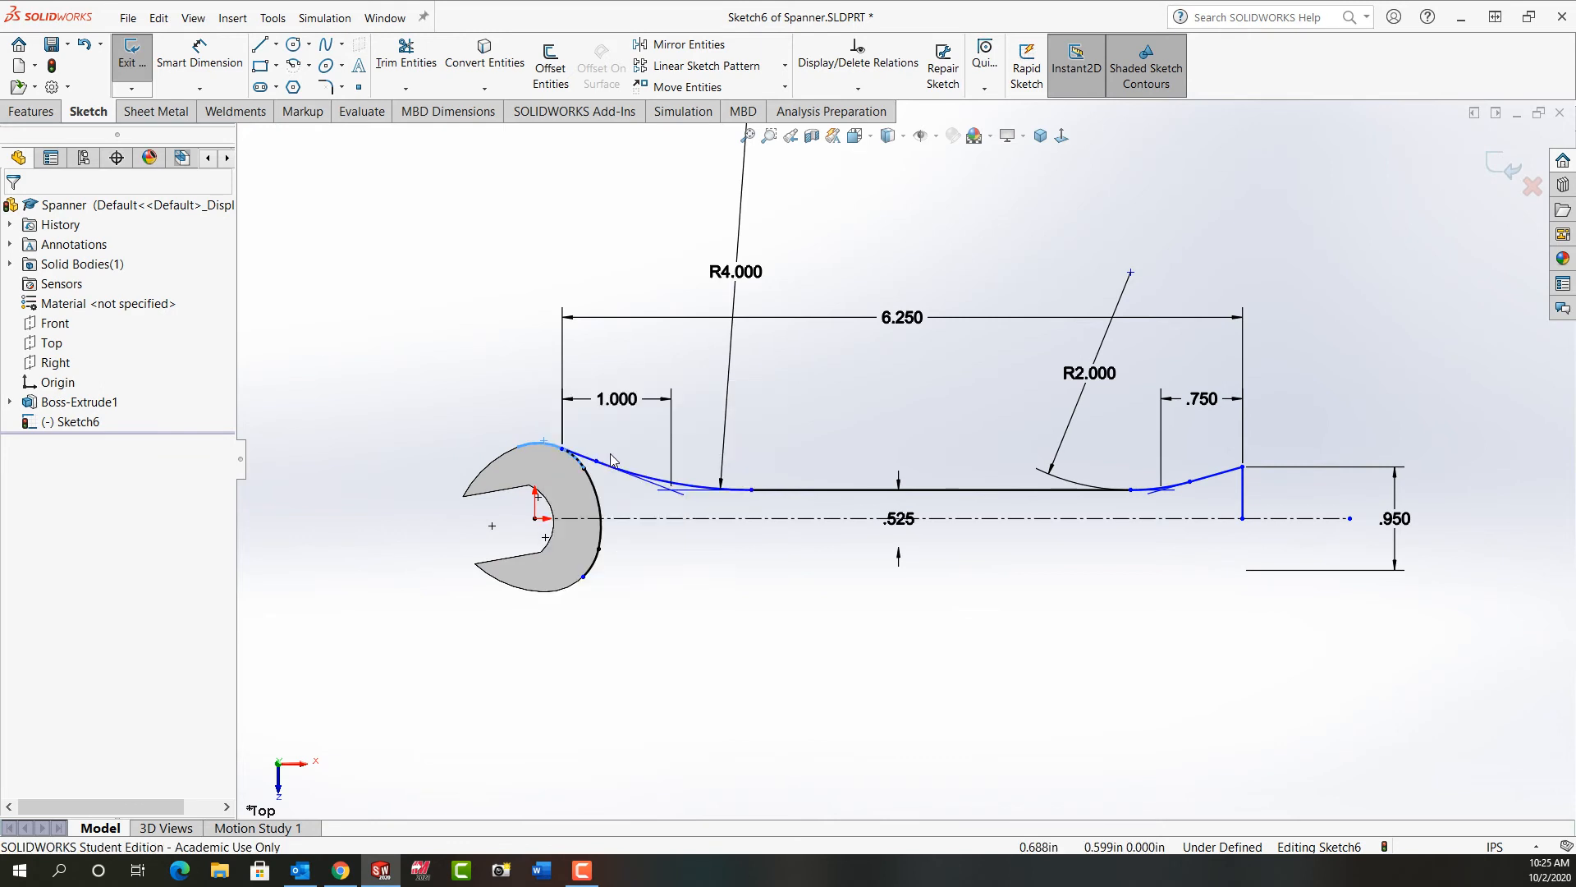
{"action": "left_click", "coordinate": [562, 449], "text": "ctrl"}
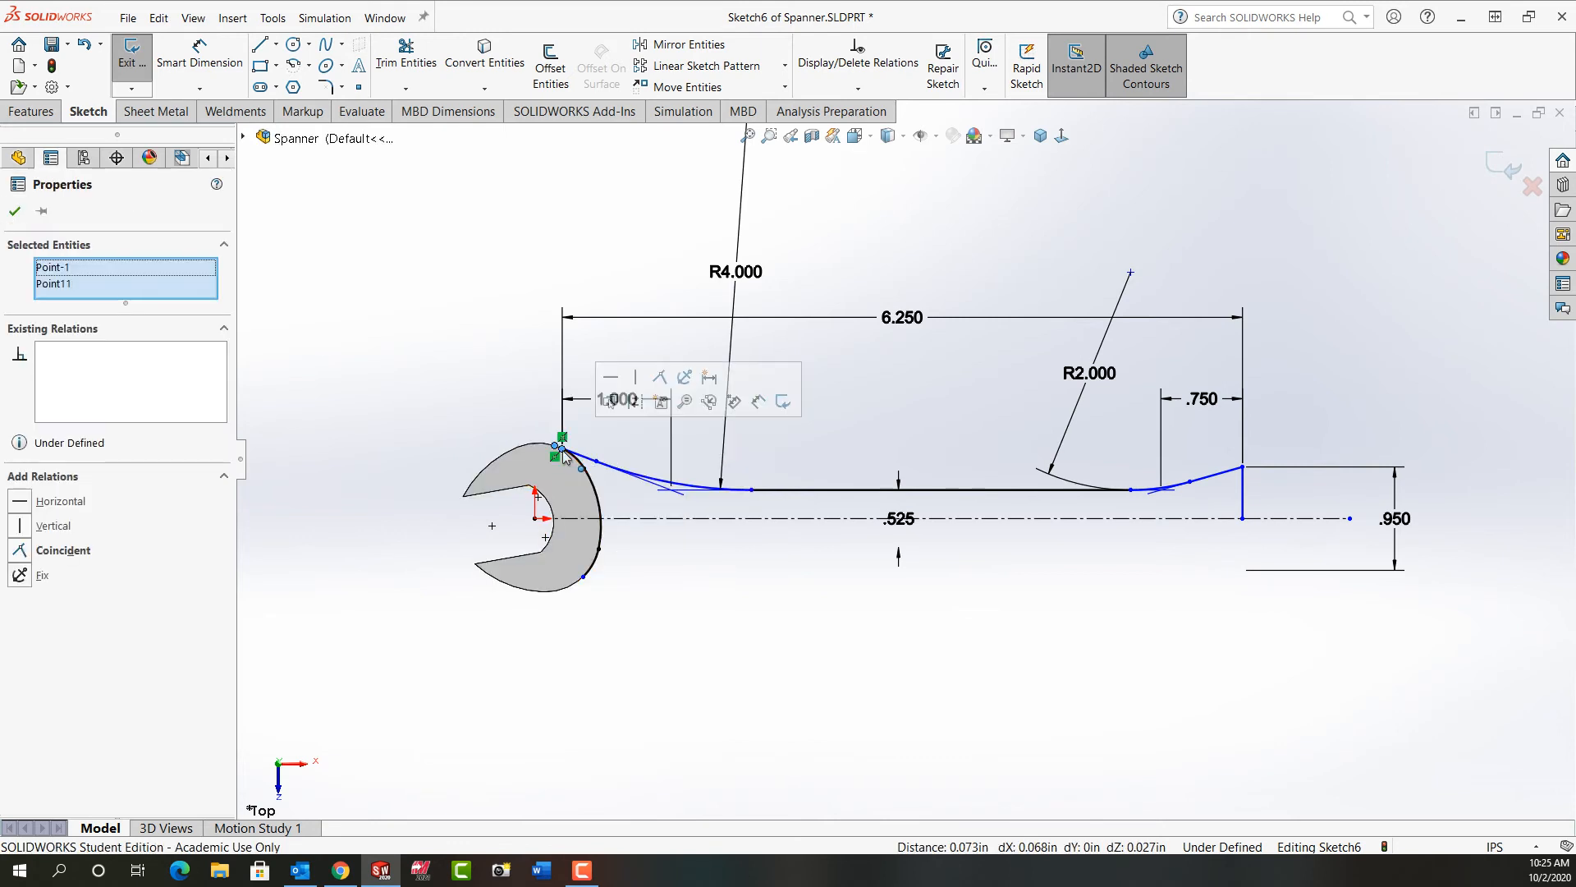
{"action": "left_click", "coordinate": [659, 377]}
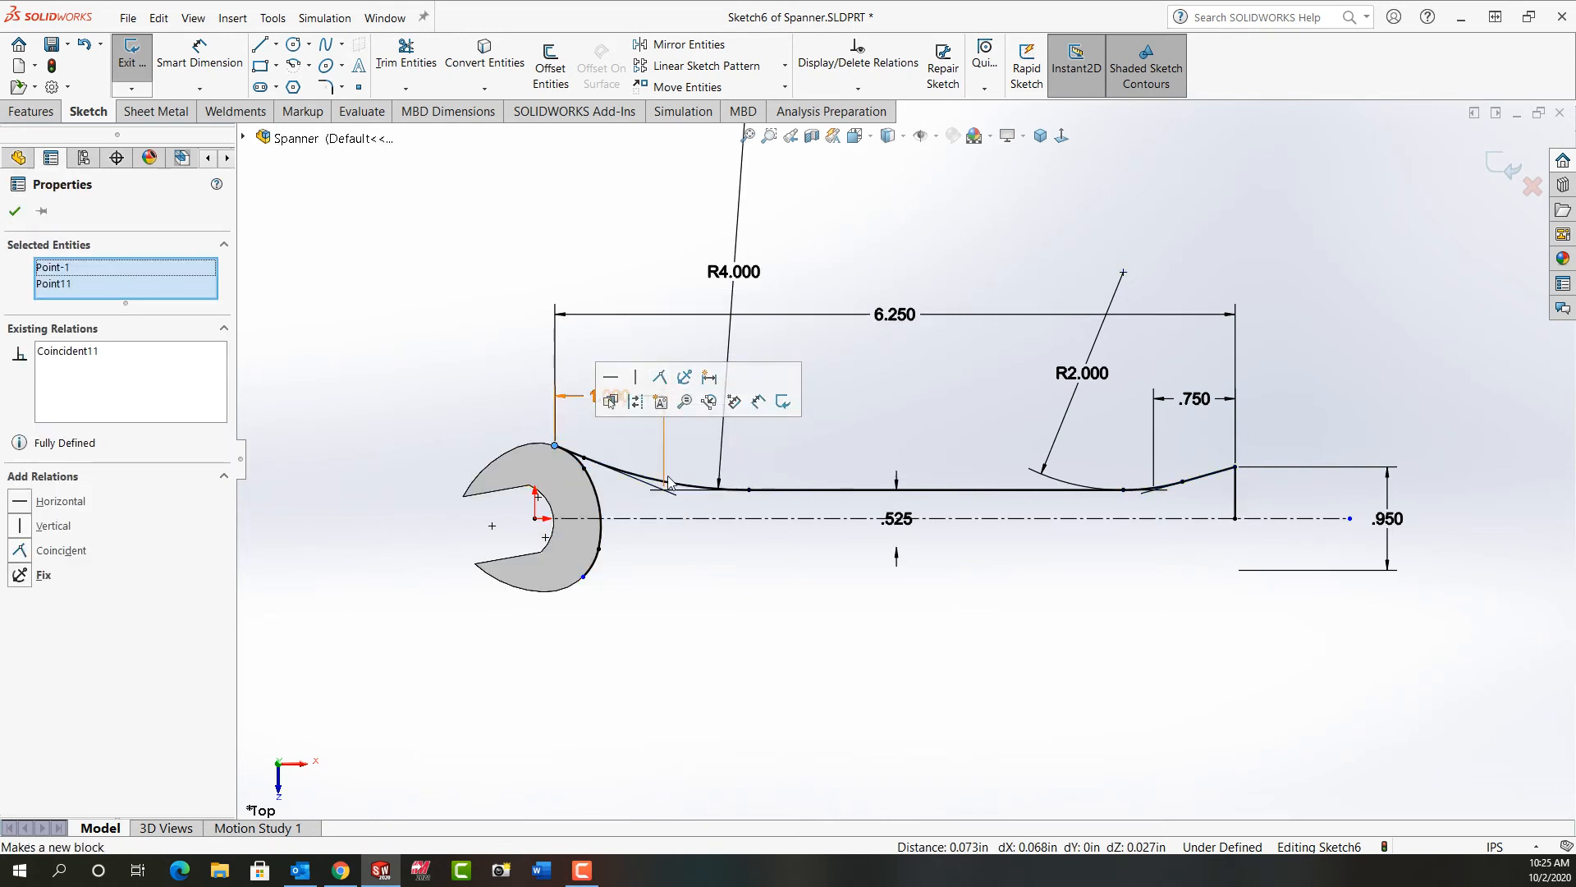
{"action": "left_click", "coordinate": [736, 623]}
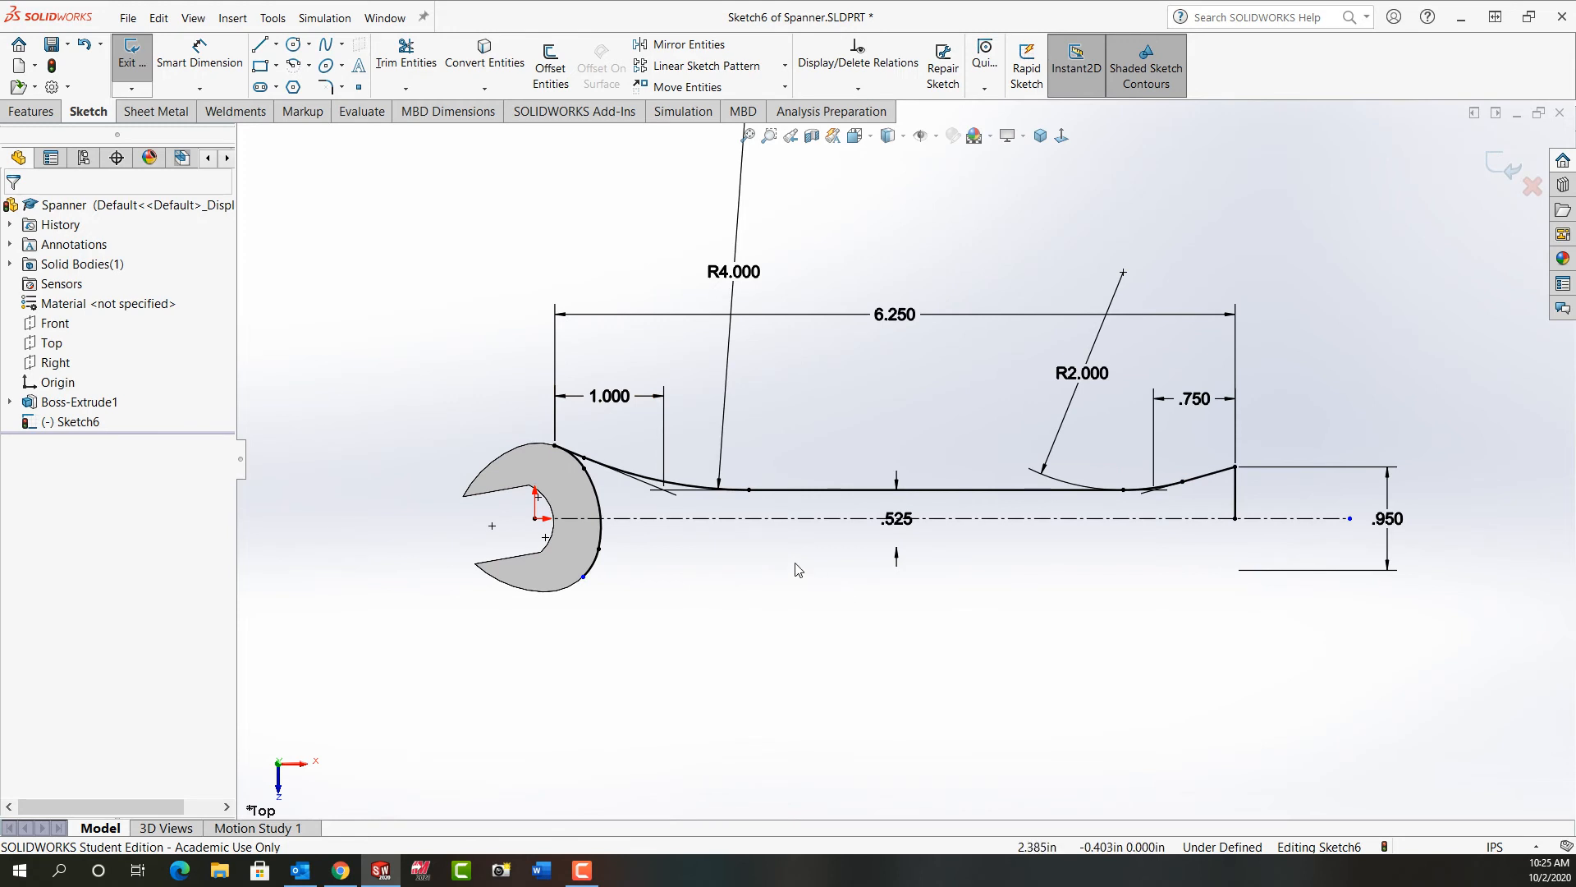
Step: Mirror the upper handle profile's lines and arcs about the horizontal construction centerline, keeping the originals
{"action": "left_click", "coordinate": [665, 46]}
{"action": "left_click", "coordinate": [1210, 480]}
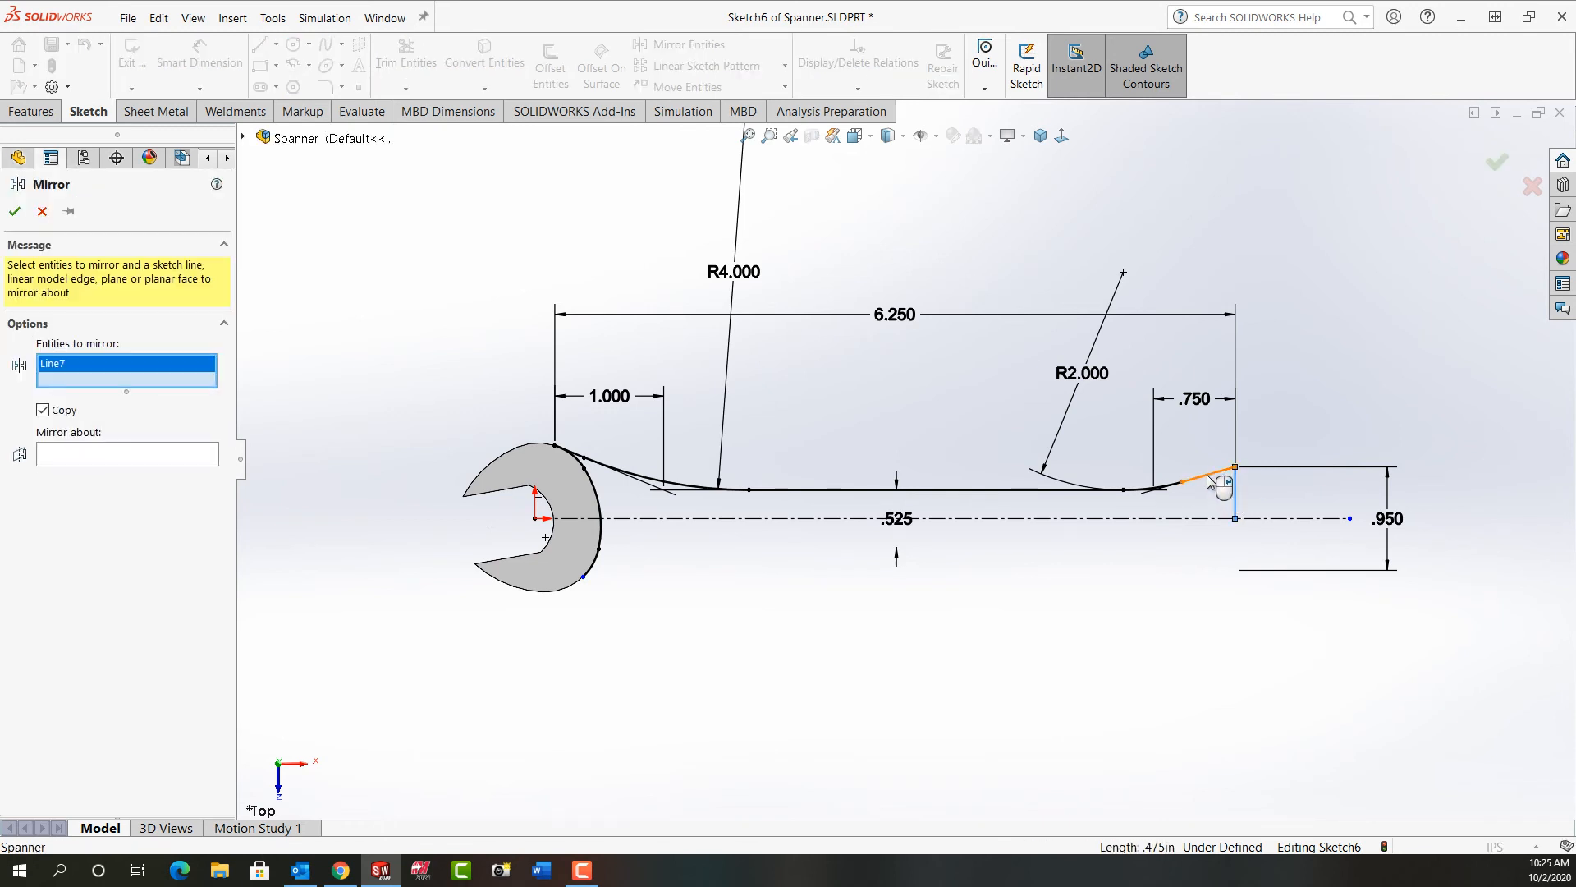
{"action": "left_click", "coordinate": [1172, 488]}
{"action": "left_click", "coordinate": [1145, 489]}
{"action": "left_click", "coordinate": [1063, 490]}
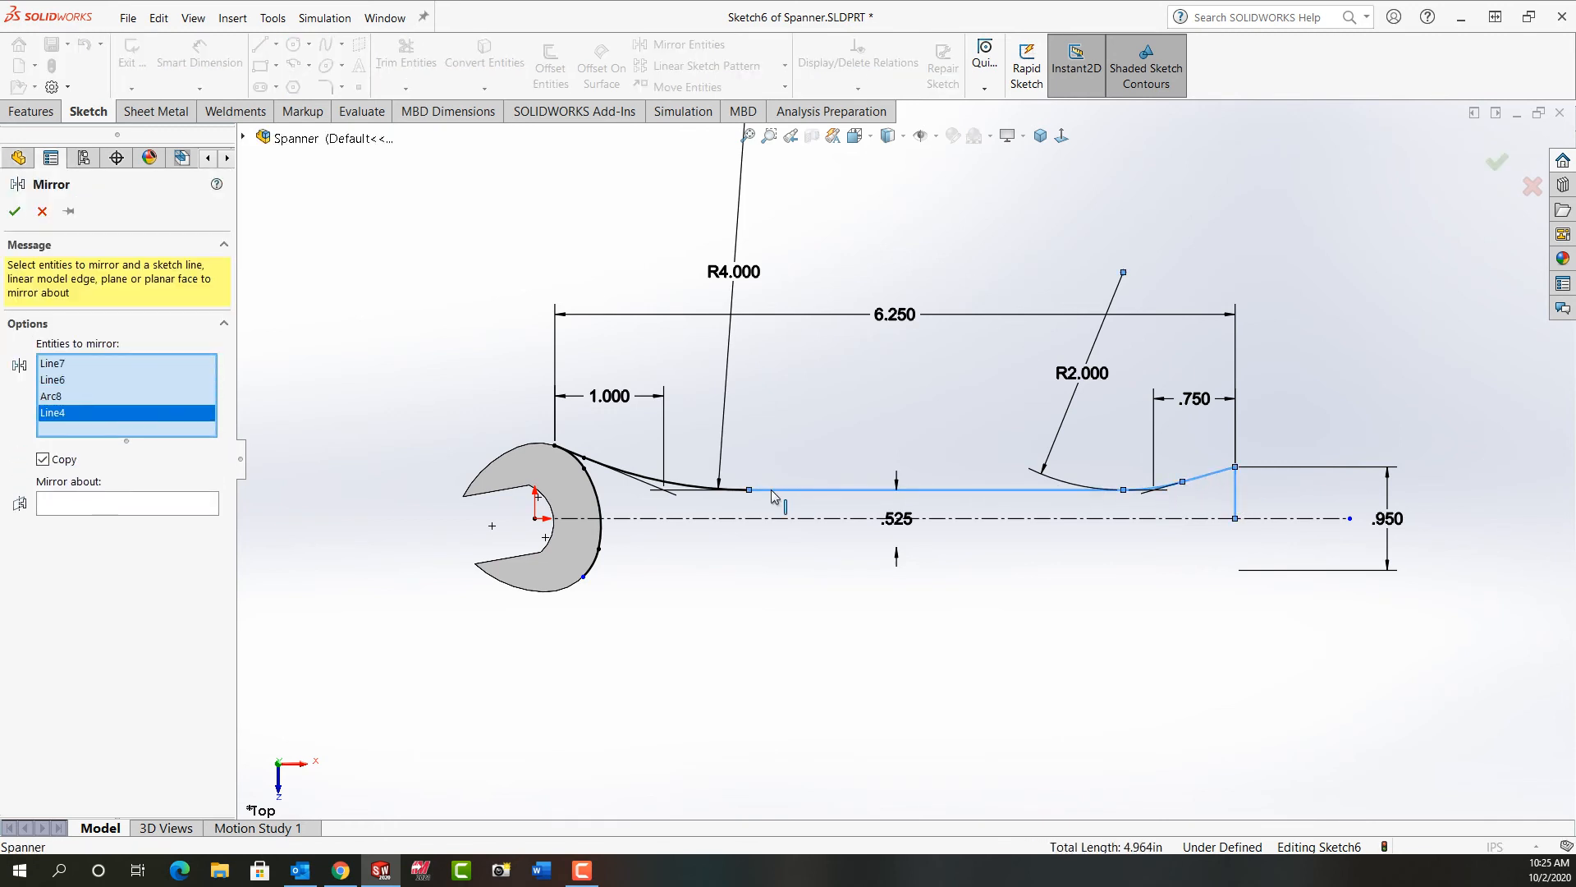
{"action": "left_click", "coordinate": [722, 489]}
{"action": "left_click", "coordinate": [572, 457]}
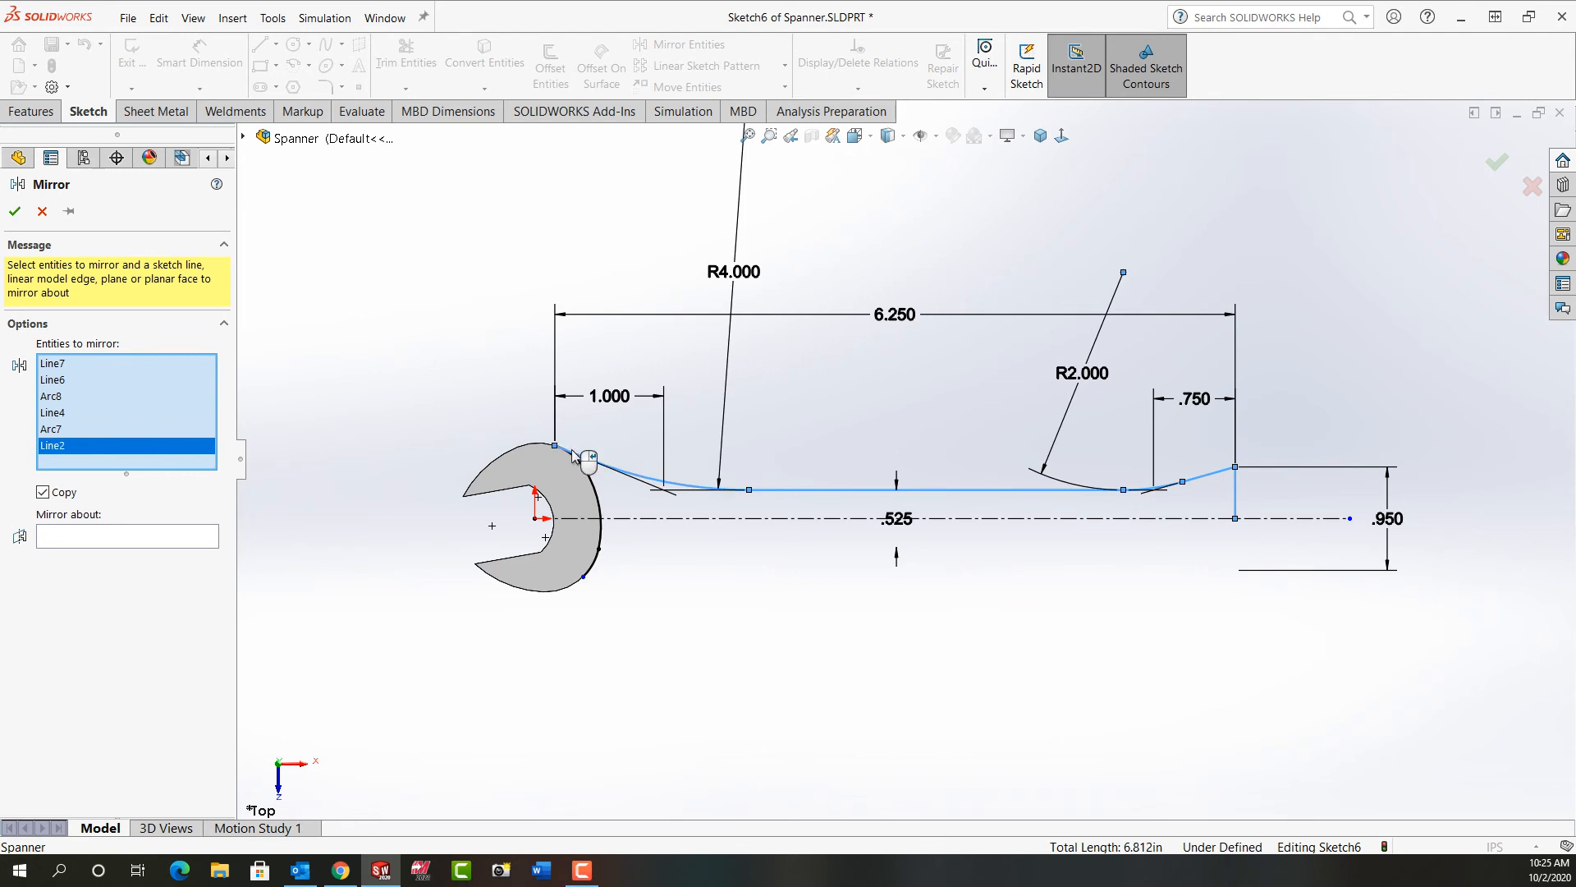
{"action": "left_click", "coordinate": [747, 519]}
{"action": "right_click", "coordinate": [748, 519]}
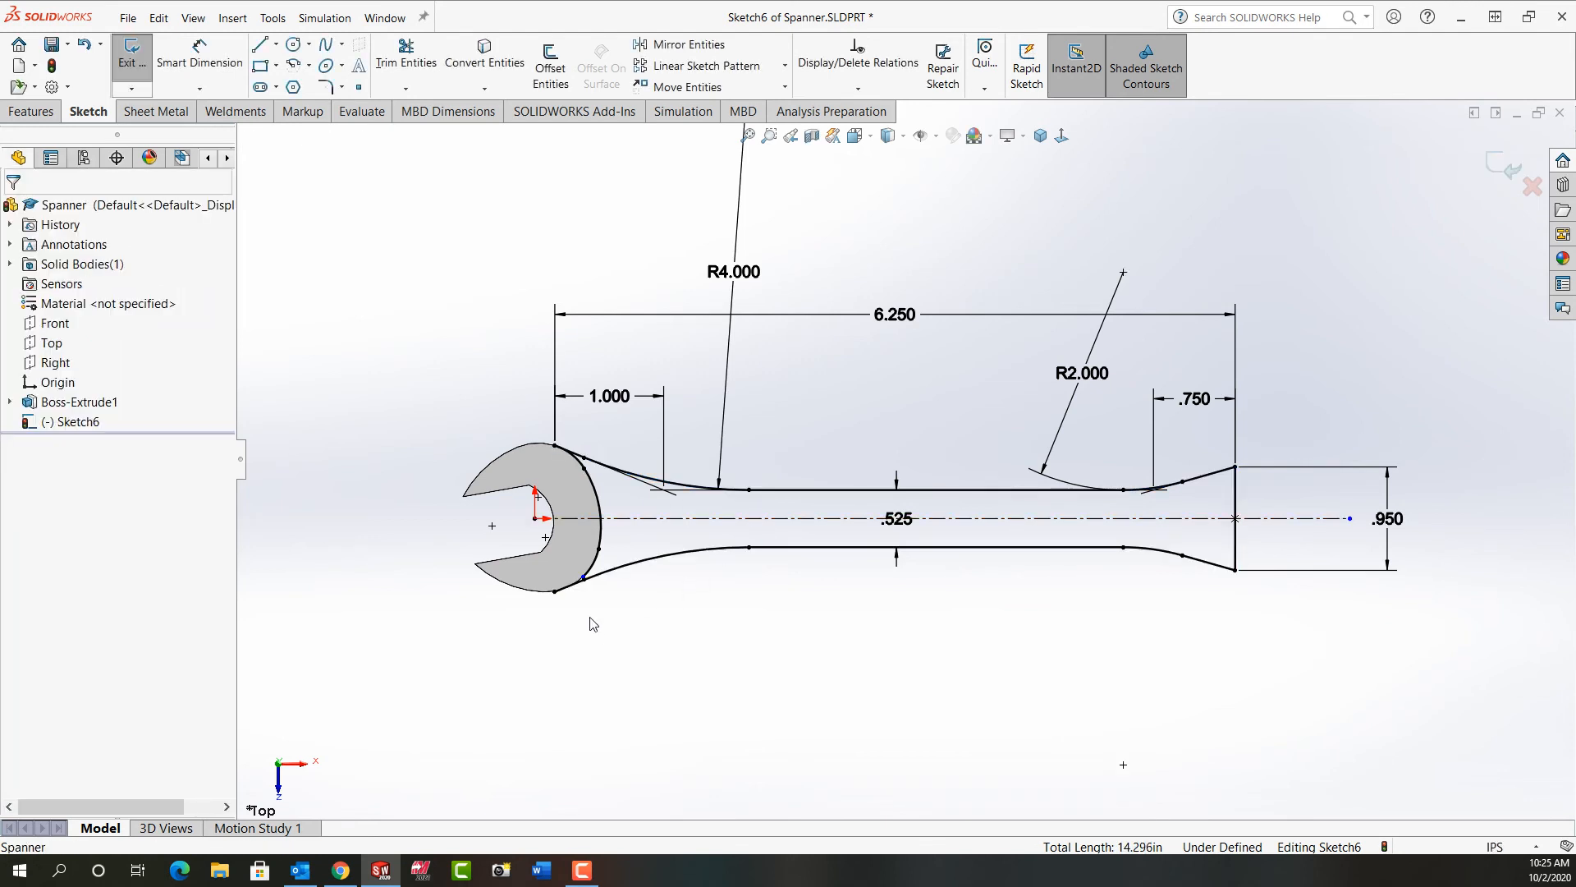
Step: Extend the lower end of the sketched head arc past the mirrored handle line and check that line's endpoint relations
{"action": "scroll", "coordinate": [595, 611], "scroll_direction": "down", "scroll_amount": 4}
{"action": "scroll", "coordinate": [603, 597], "scroll_direction": "down", "scroll_amount": 1}
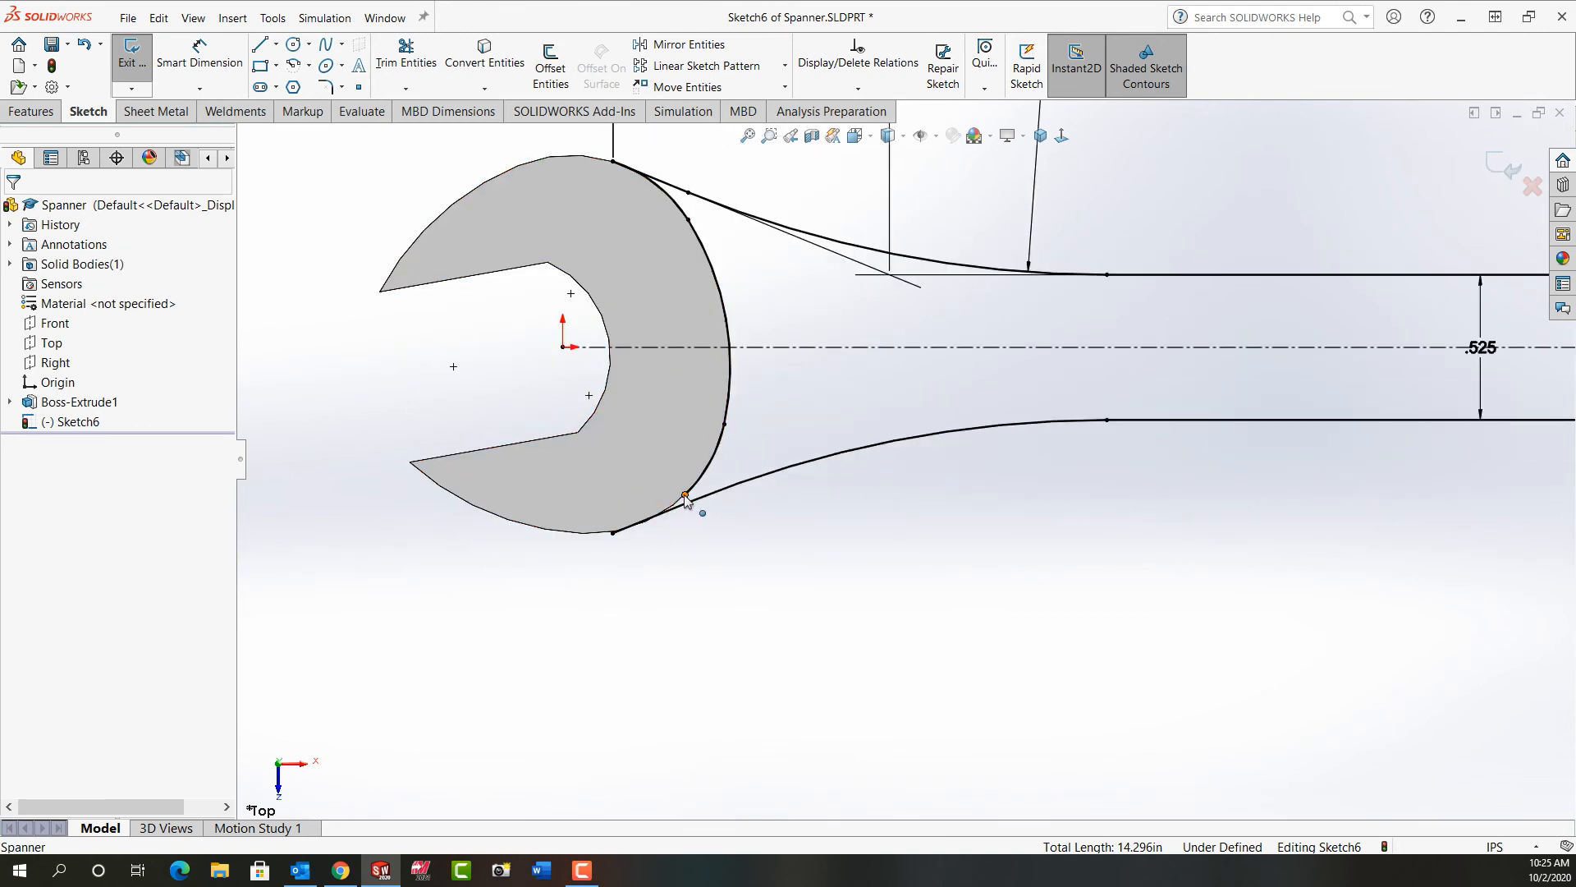
{"action": "left_click_drag", "start_coordinate": [686, 498], "coordinate": [654, 515]}
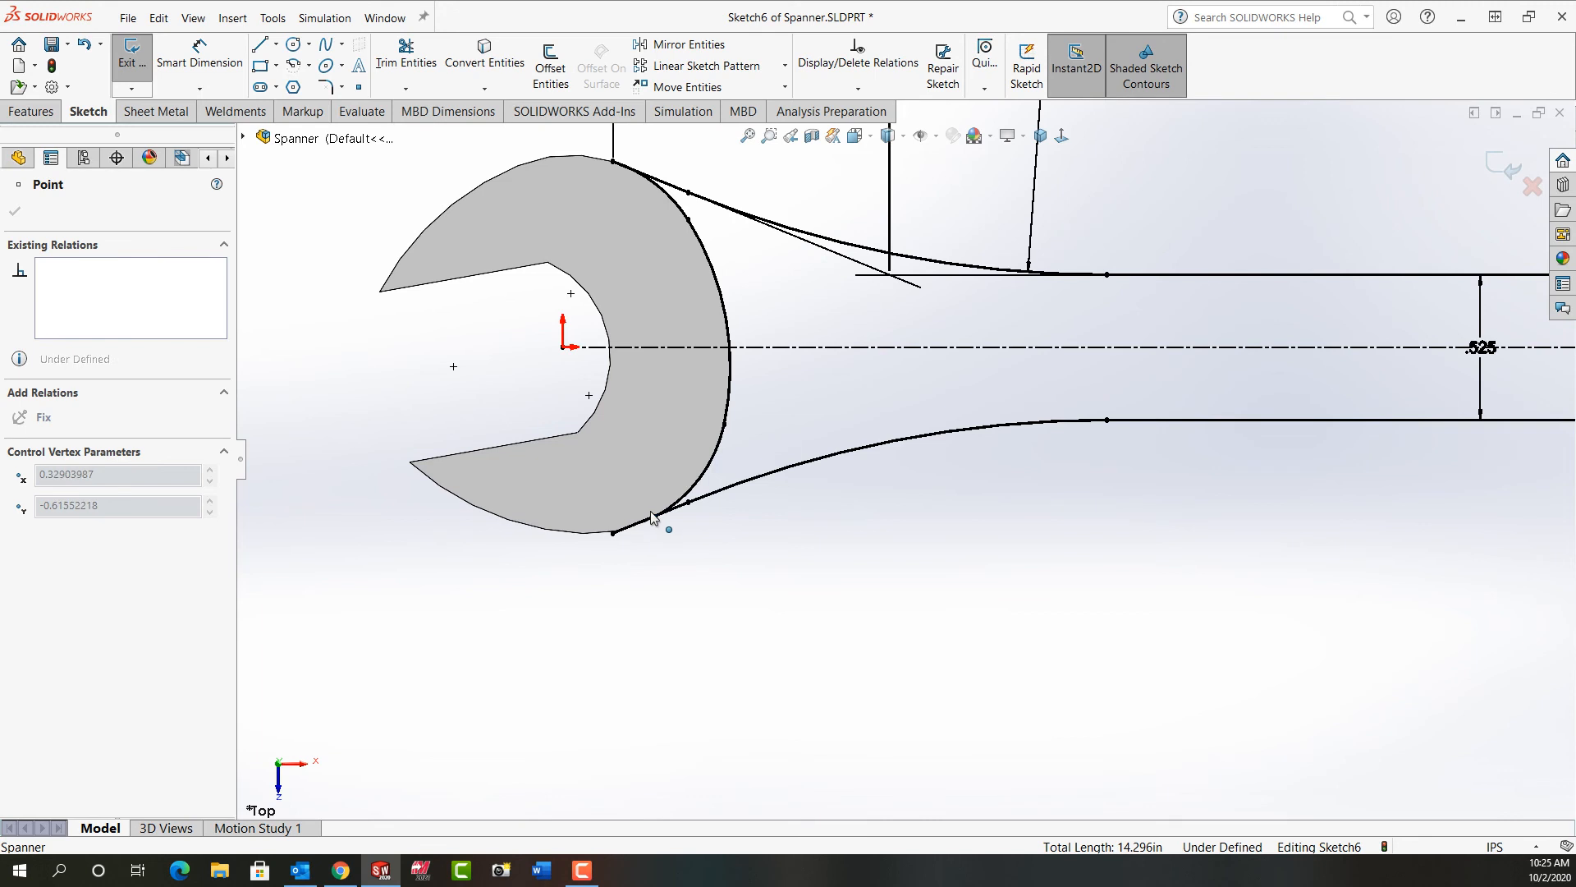
{"action": "scroll", "coordinate": [669, 525], "scroll_direction": "down", "scroll_amount": 10}
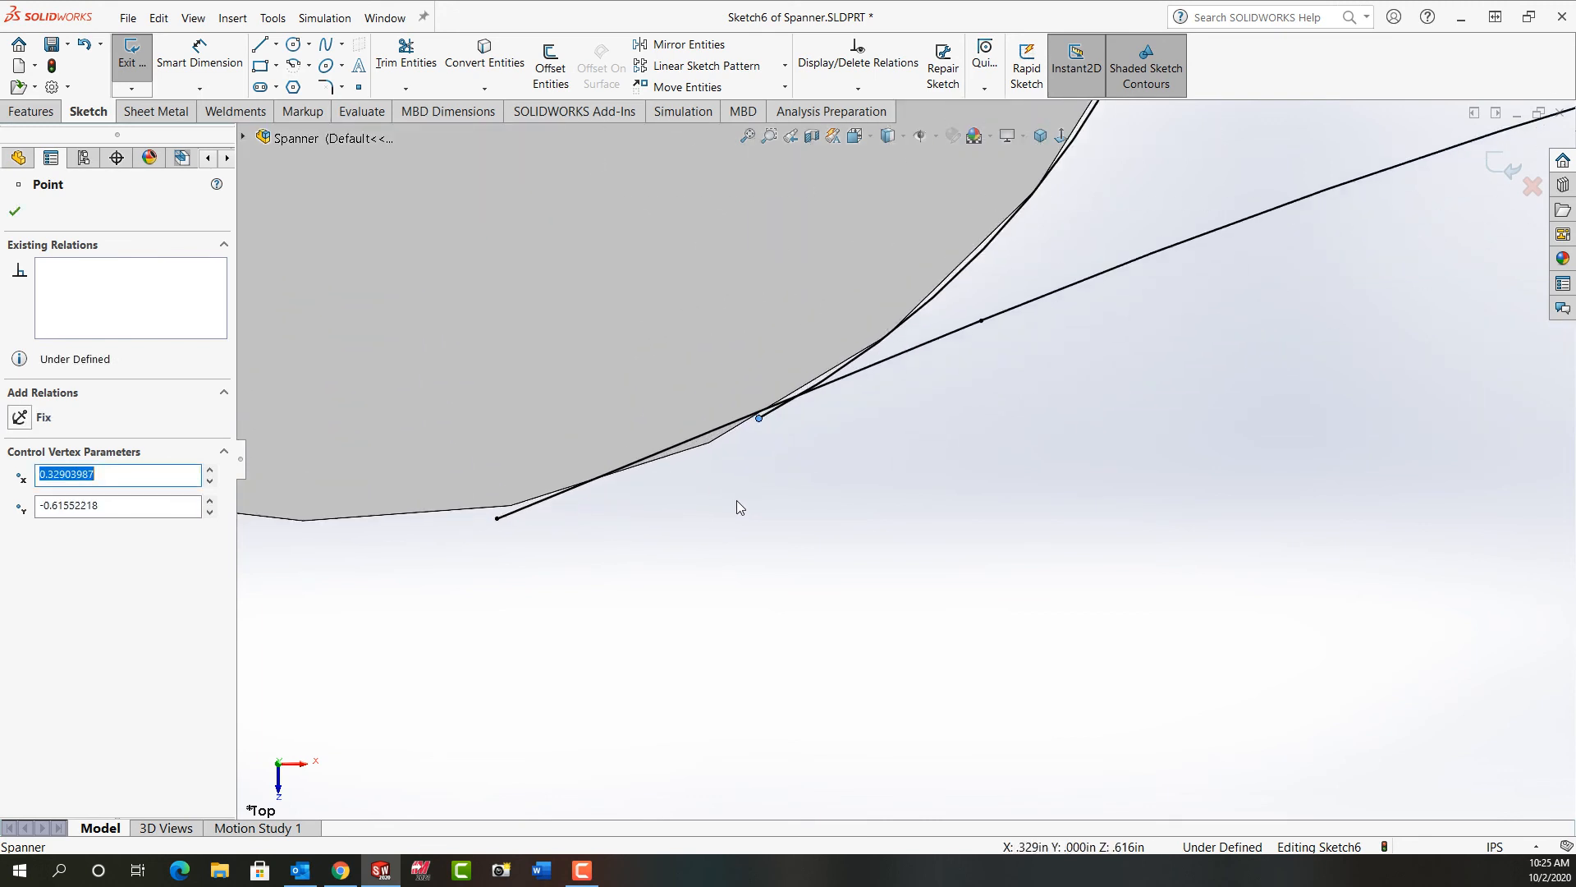
{"action": "left_click", "coordinate": [499, 519]}
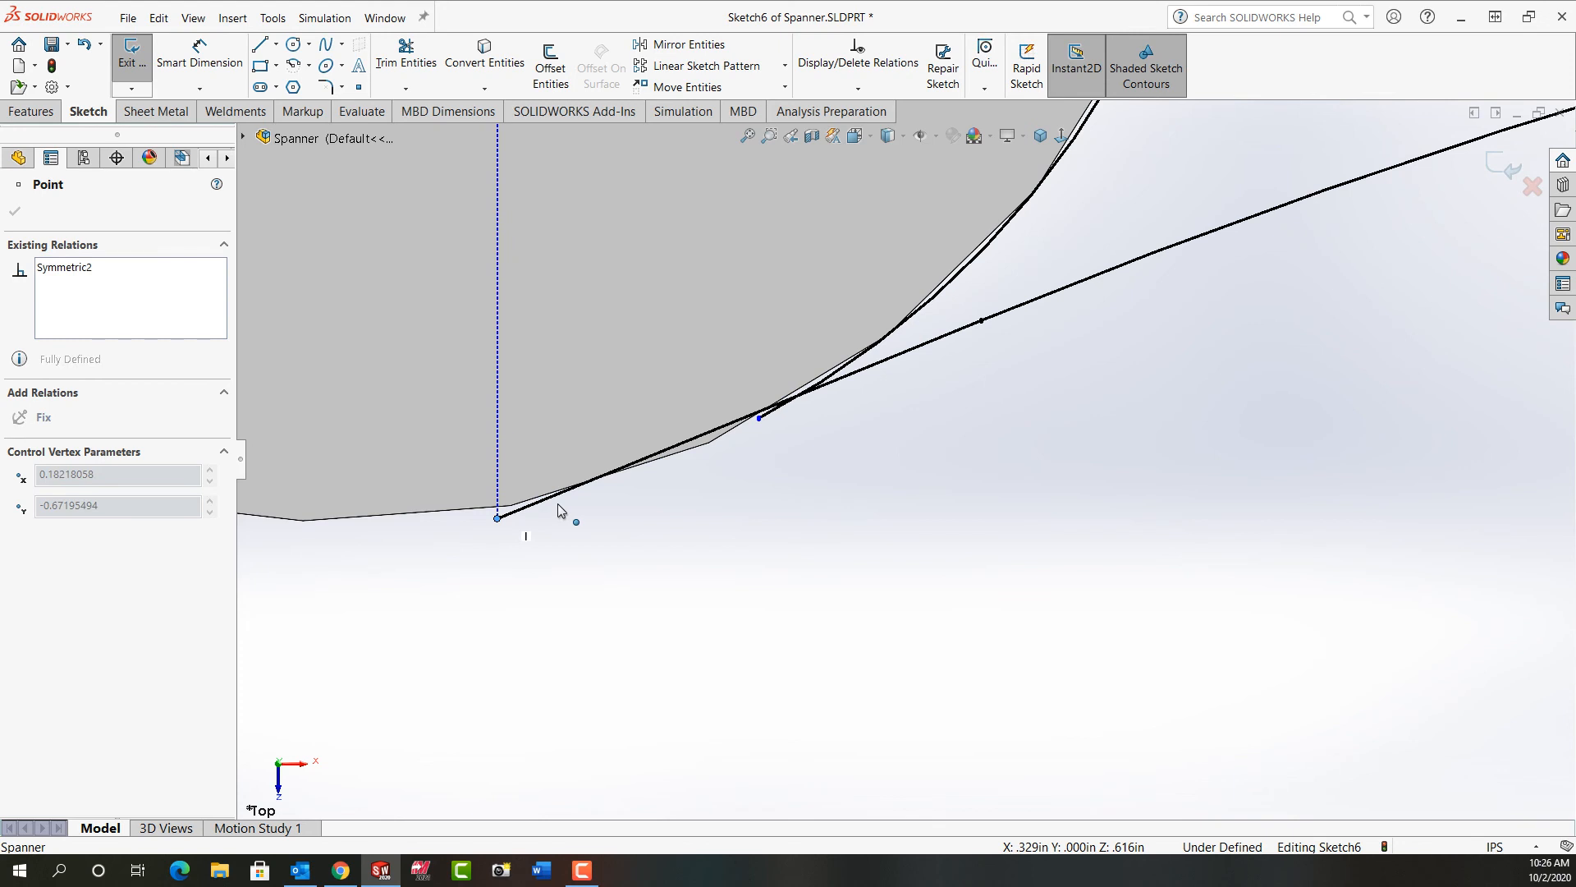
{"action": "left_click_drag", "start_coordinate": [558, 504], "coordinate": [558, 504]}
{"action": "left_click", "coordinate": [827, 430]}
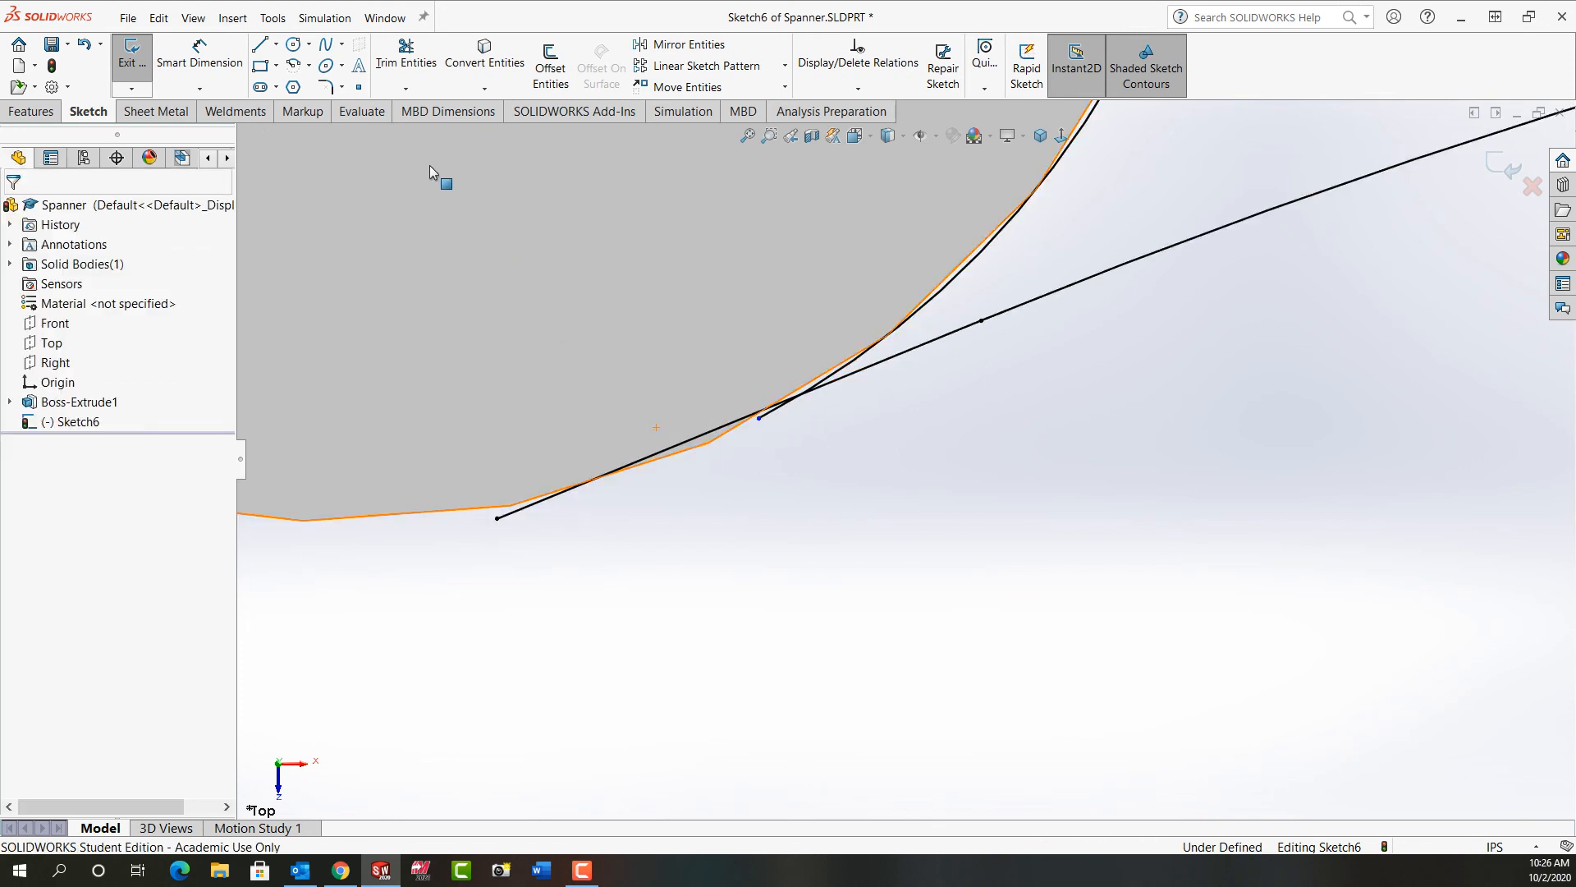
Step: Power trim the overhanging ends of the mirrored line and the head arc back to their lower intersection
{"action": "left_click", "coordinate": [407, 53]}
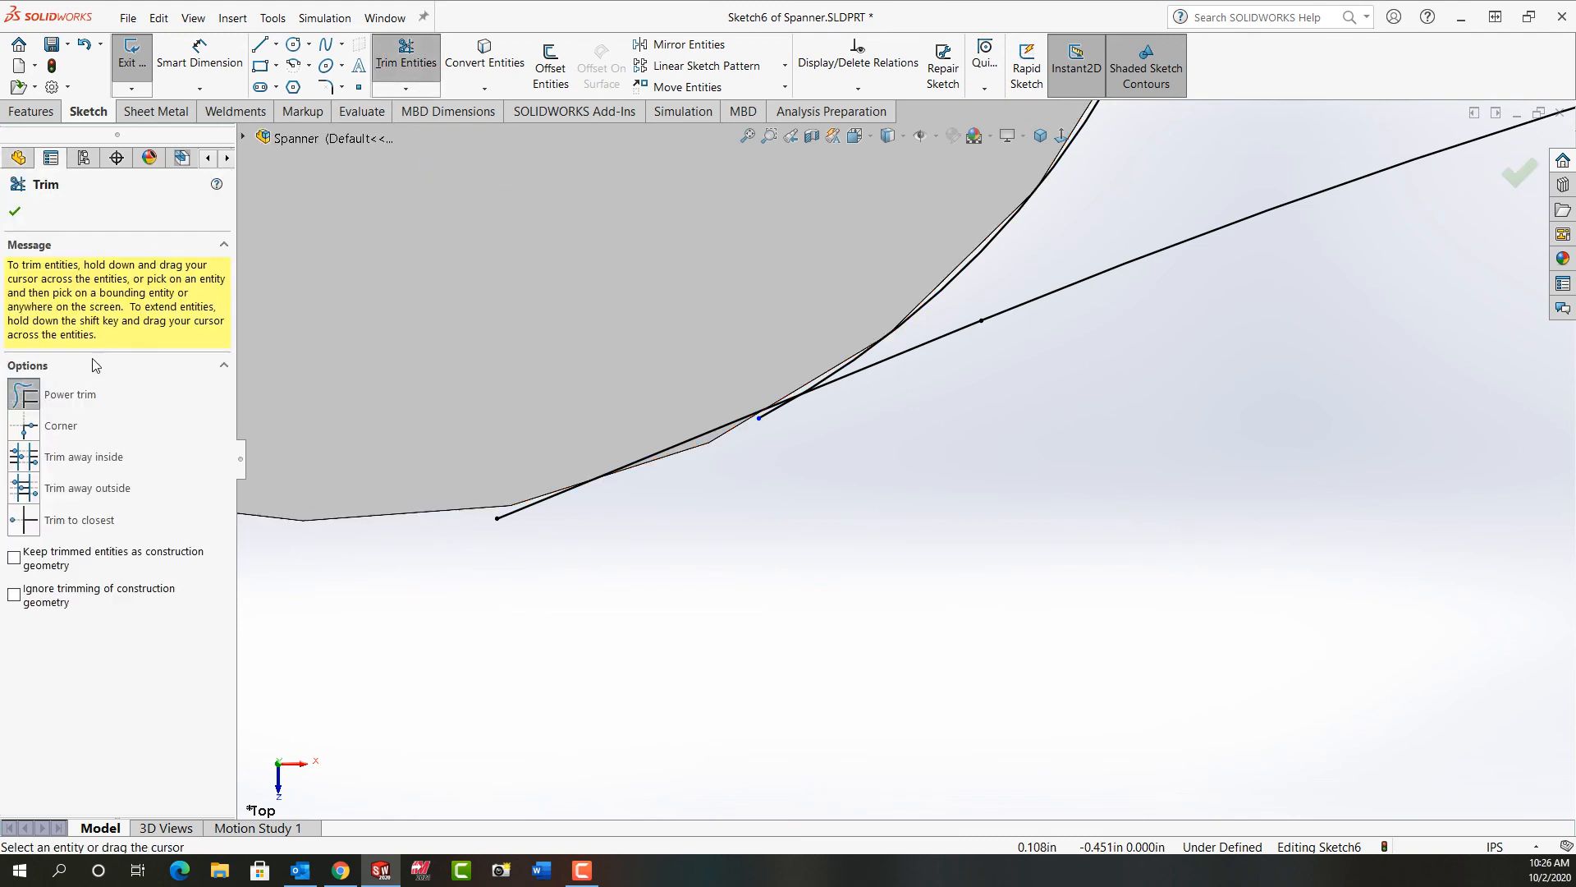
{"action": "left_click_drag", "start_coordinate": [752, 392], "coordinate": [785, 423]}
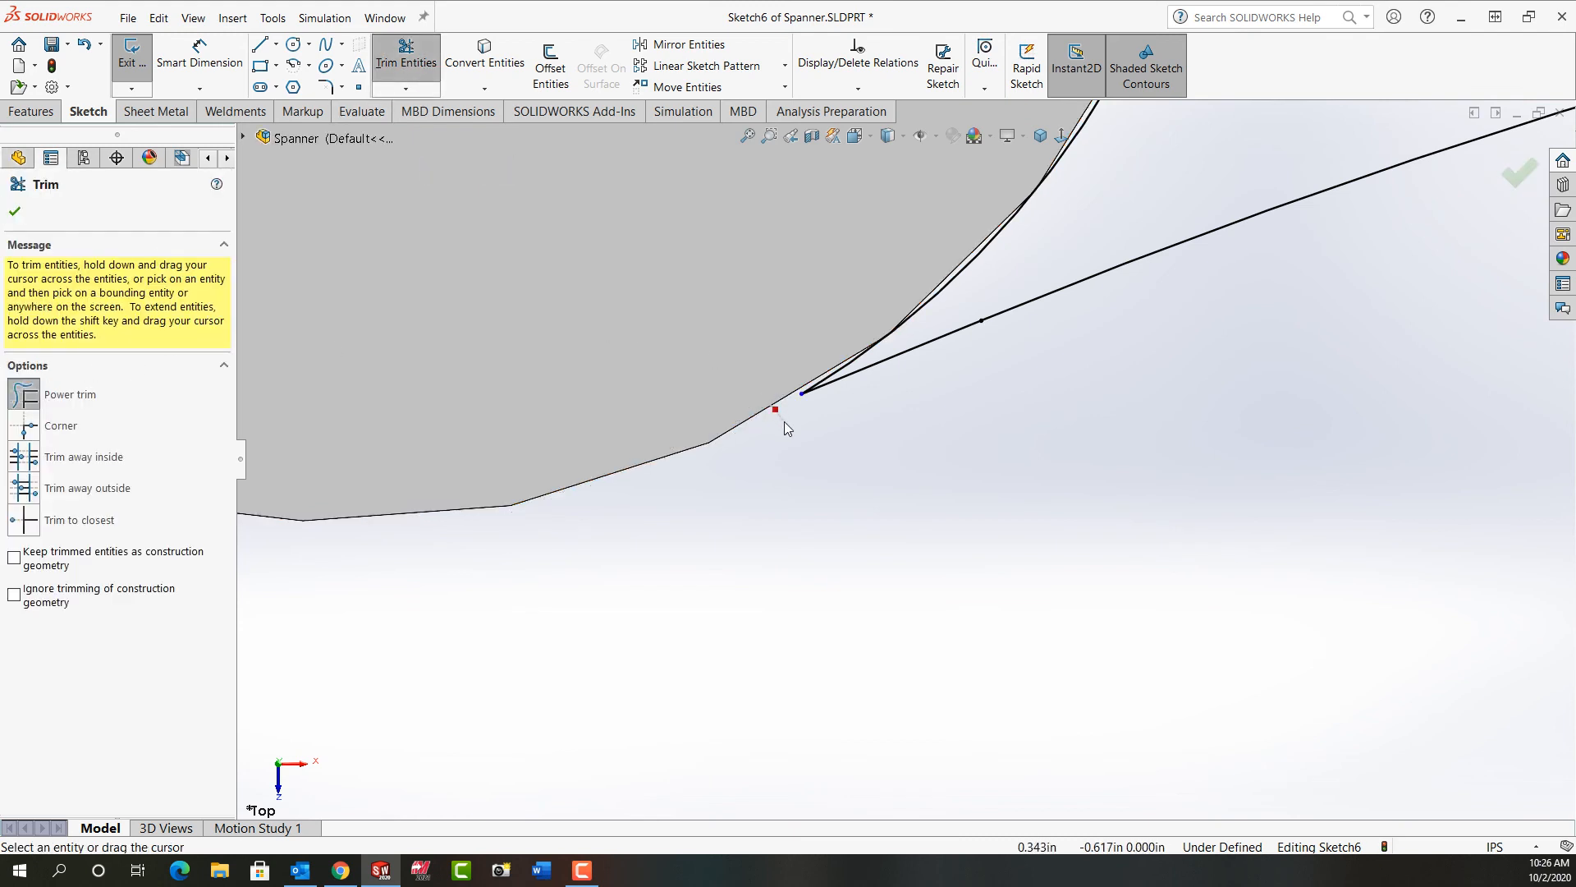
{"action": "left_click", "coordinate": [16, 213]}
Step: Make the short trimmed line below the head tangent to the adjoining mirrored arc and exit the handle sketch
{"action": "left_click", "coordinate": [747, 135]}
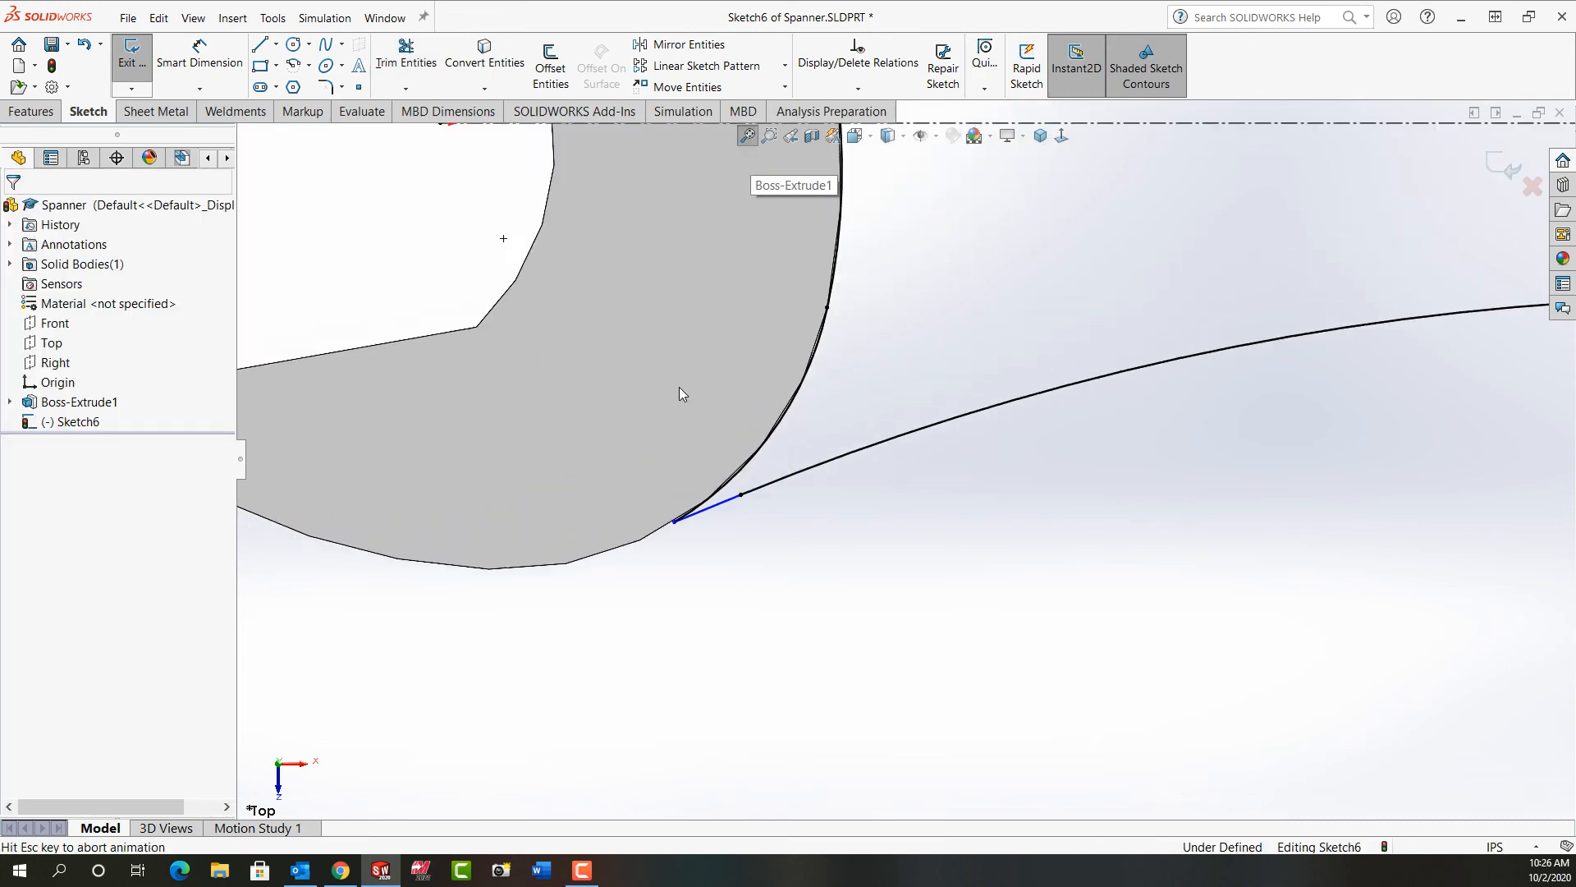
{"action": "scroll", "coordinate": [641, 596], "scroll_direction": "down", "scroll_amount": 6}
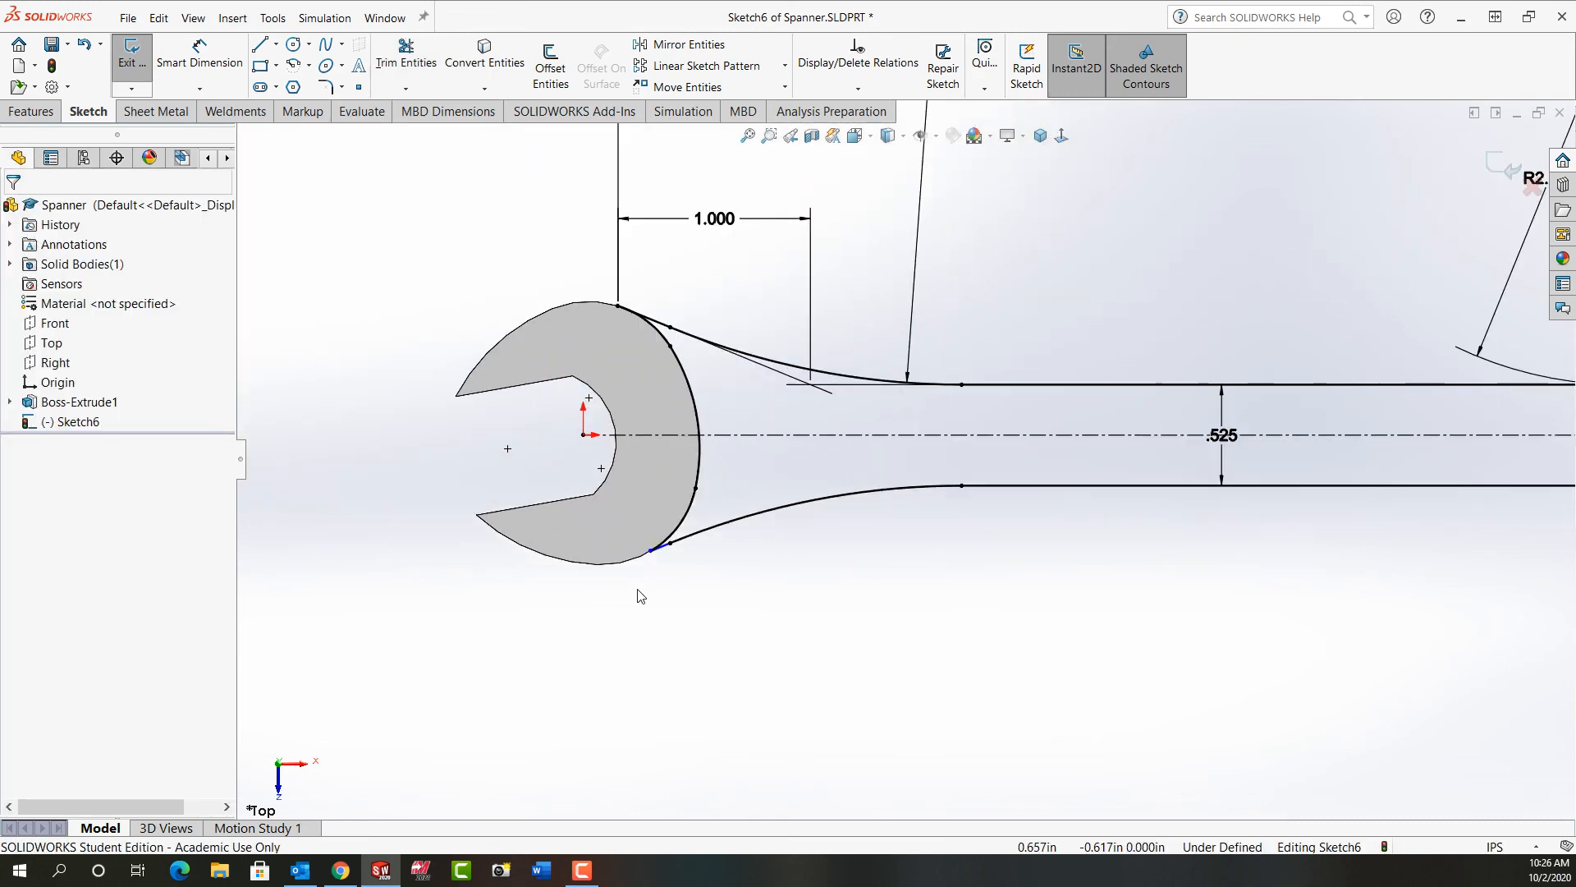
{"action": "left_click", "coordinate": [698, 527]}
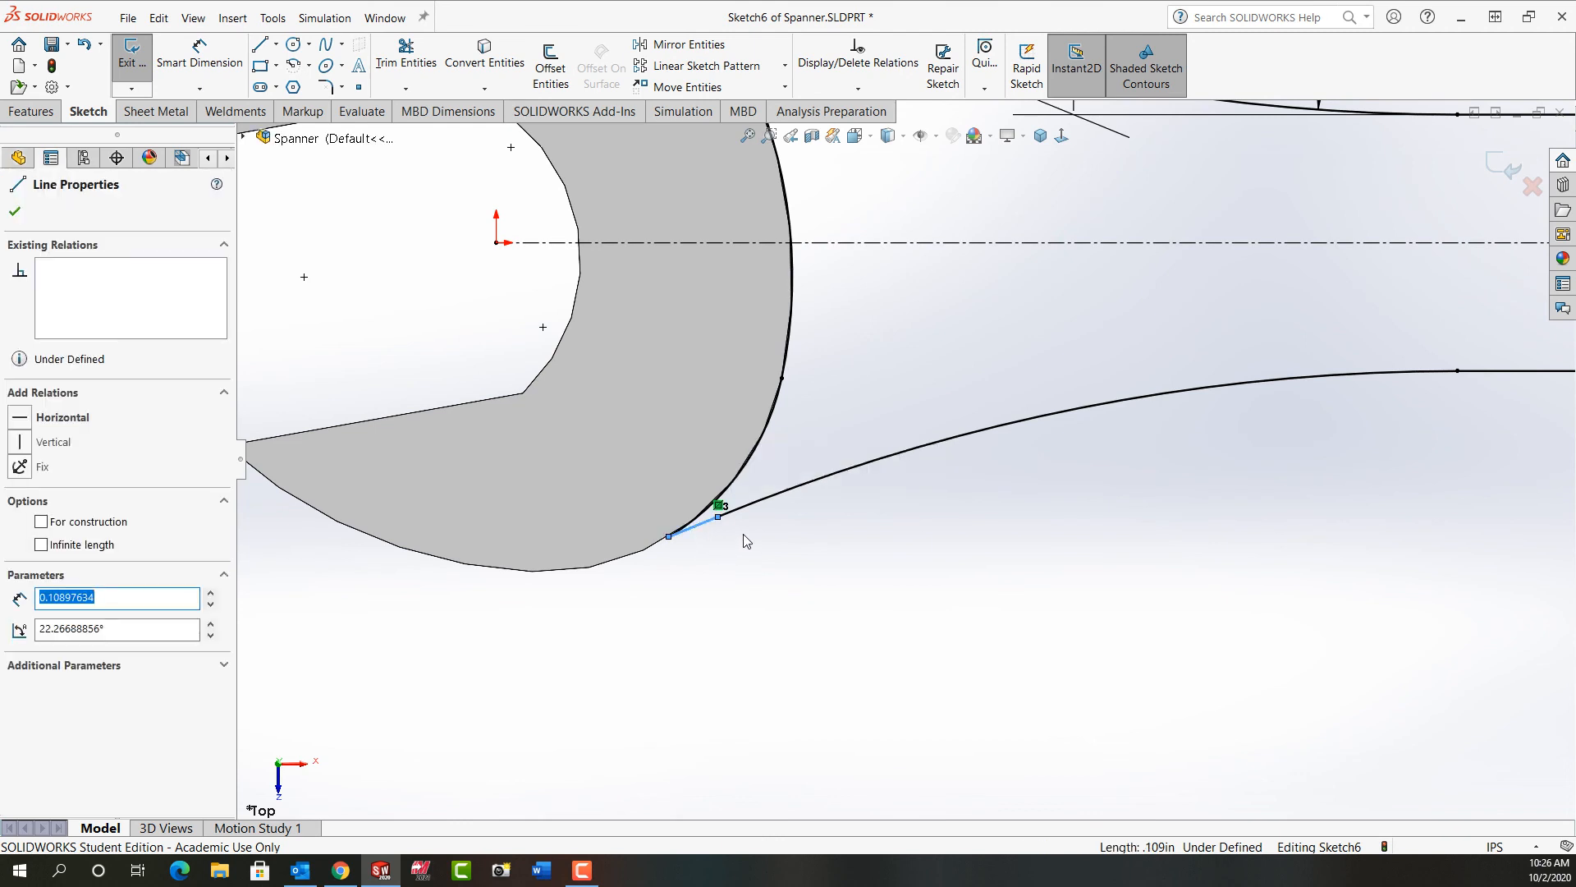
{"action": "left_click", "coordinate": [751, 501], "text": "ctrl"}
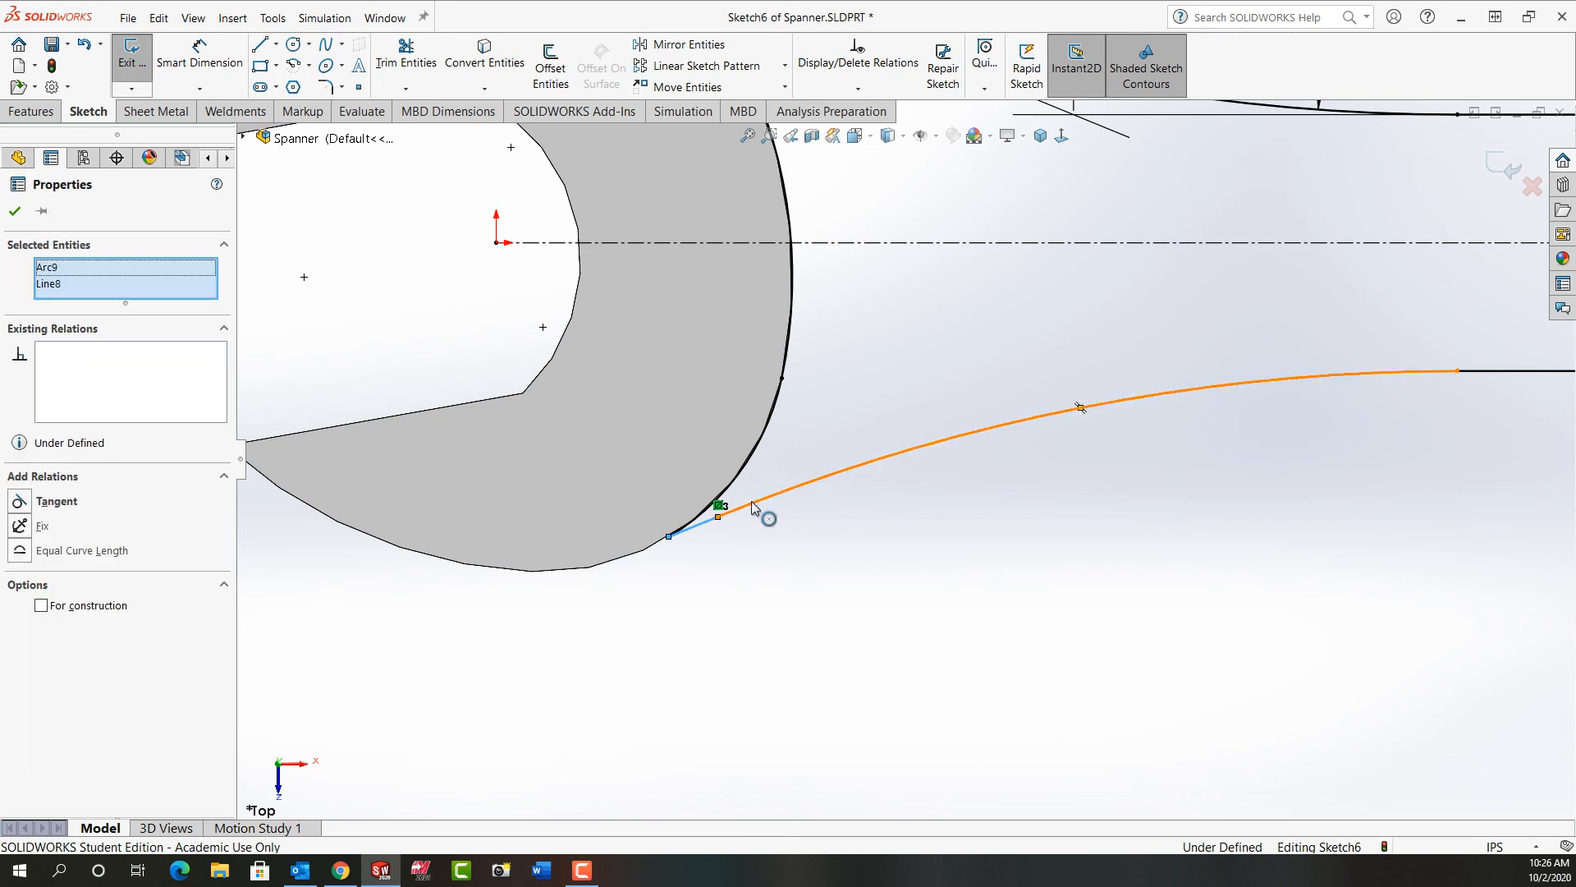
{"action": "left_click", "coordinate": [803, 439]}
{"action": "left_click", "coordinate": [815, 639]}
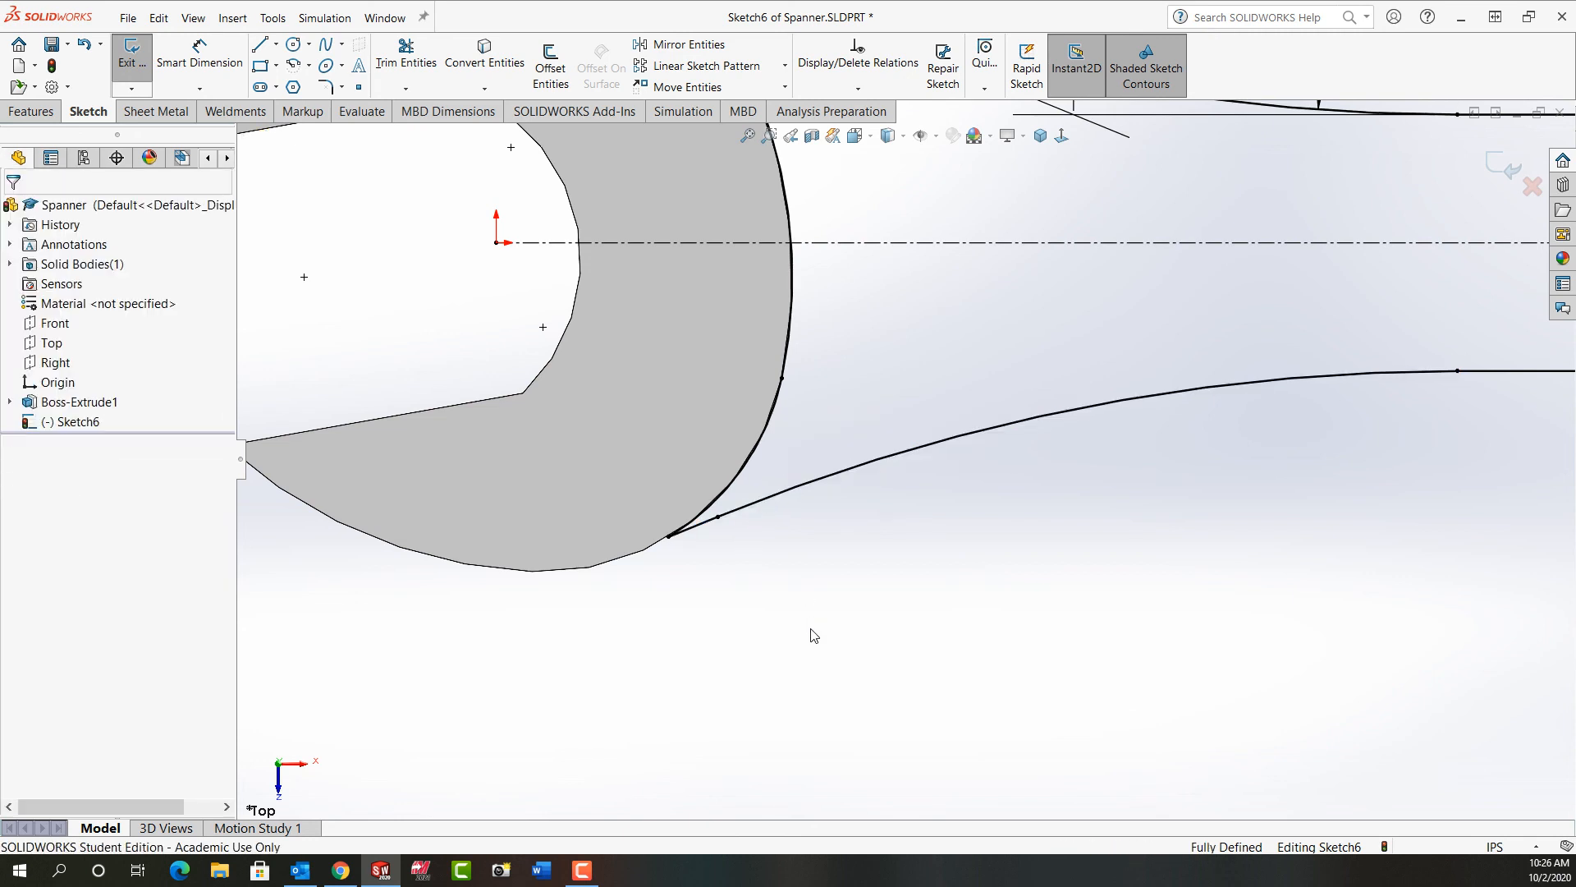
{"action": "left_click", "coordinate": [748, 136]}
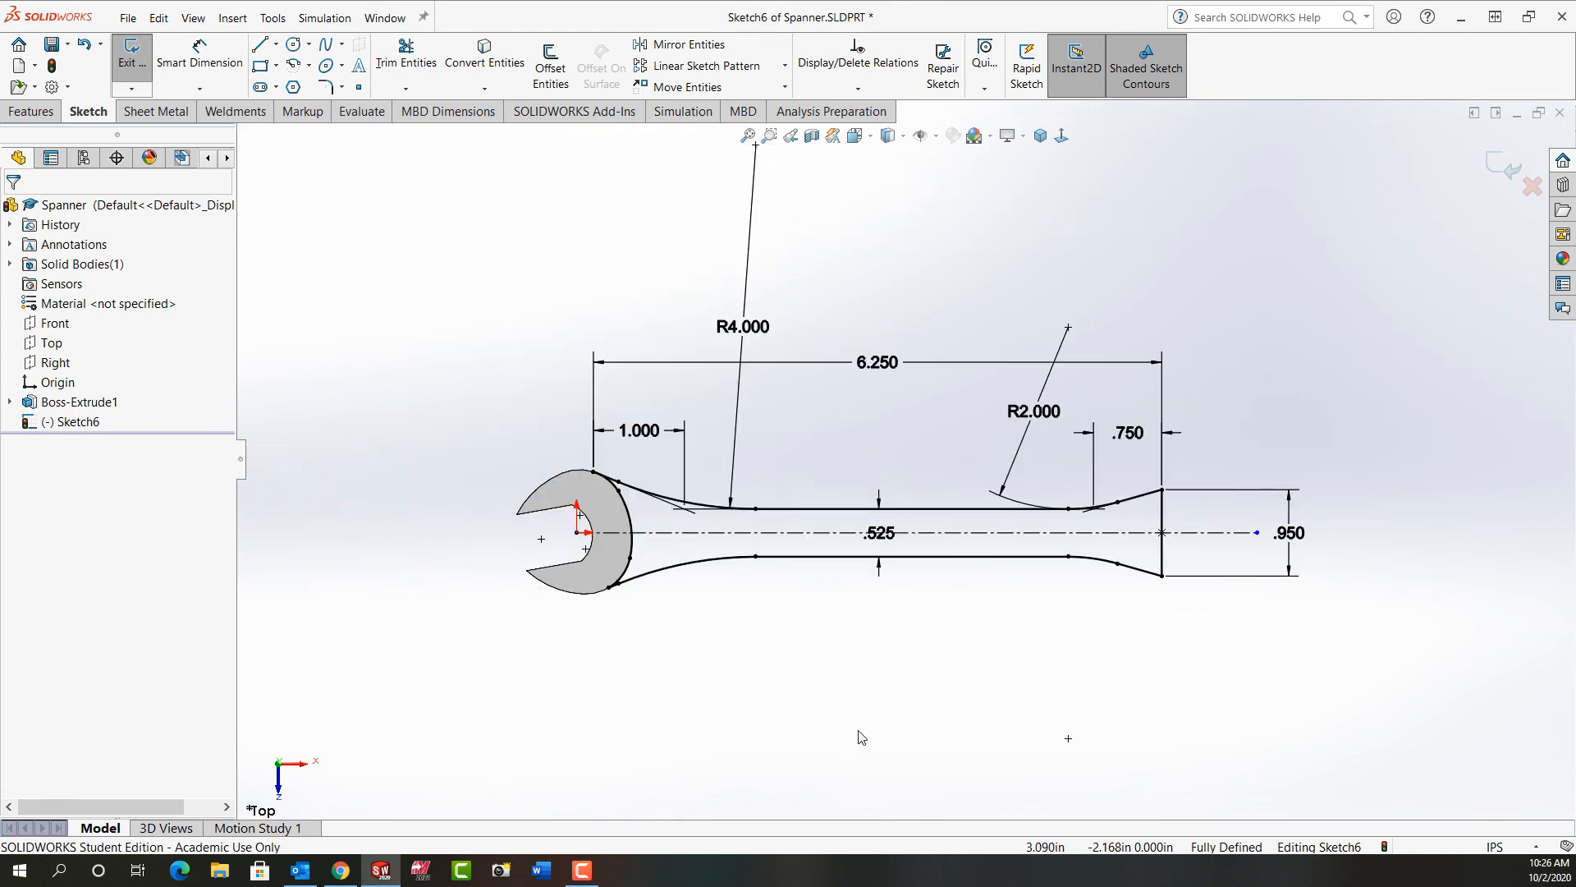
{"action": "left_click", "coordinate": [1505, 170]}
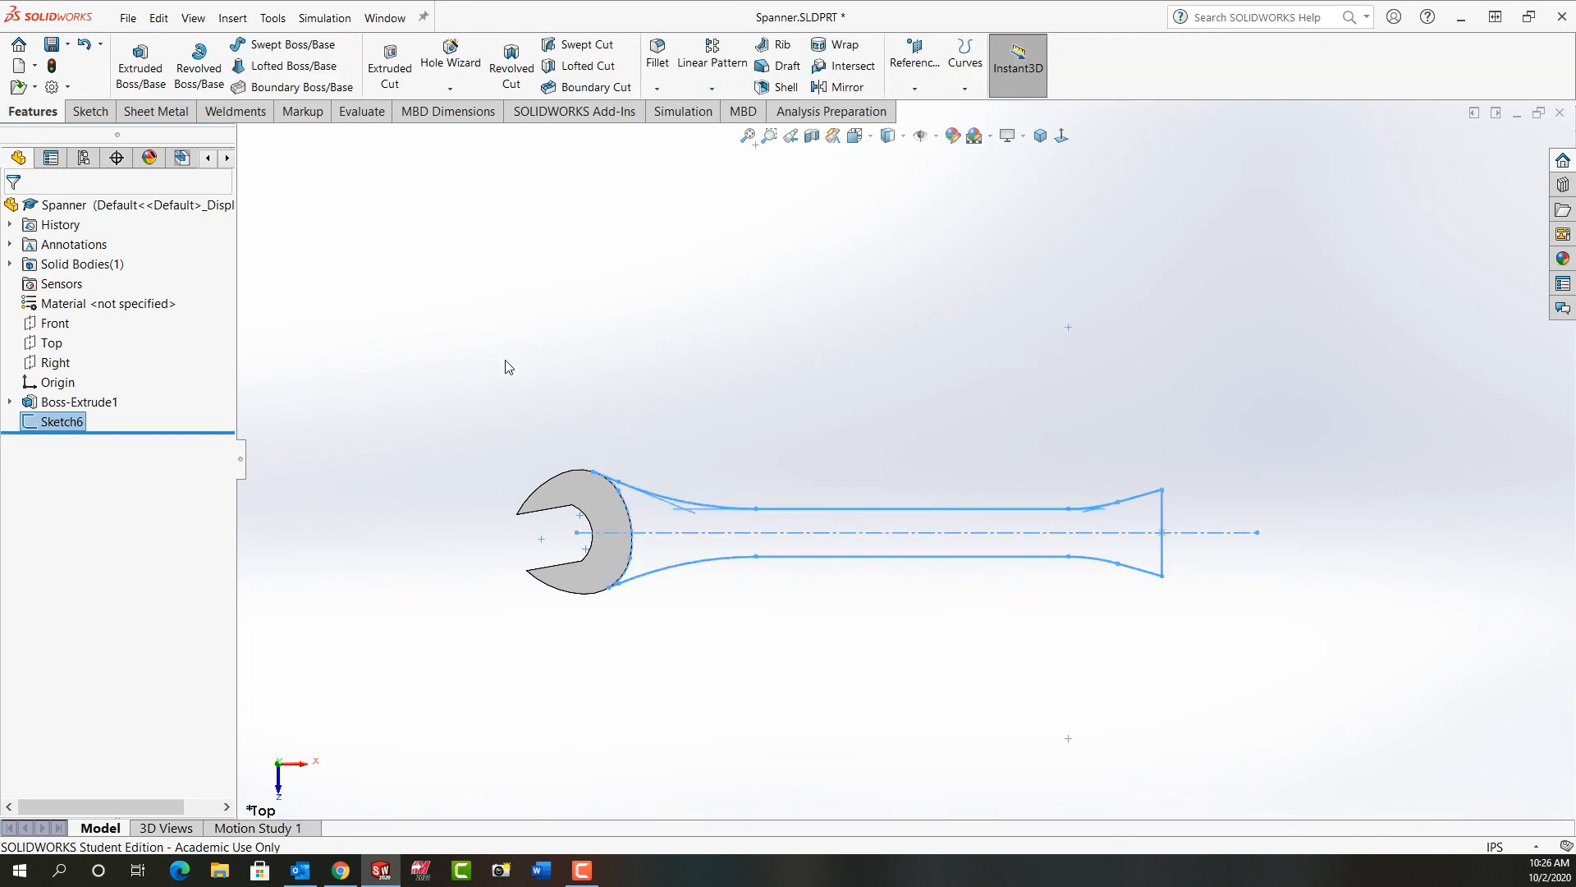
Step: Extrude the upper and lower handle regions 0.175 in with a Mid Plane end condition, merging the result
{"action": "left_click", "coordinate": [139, 72]}
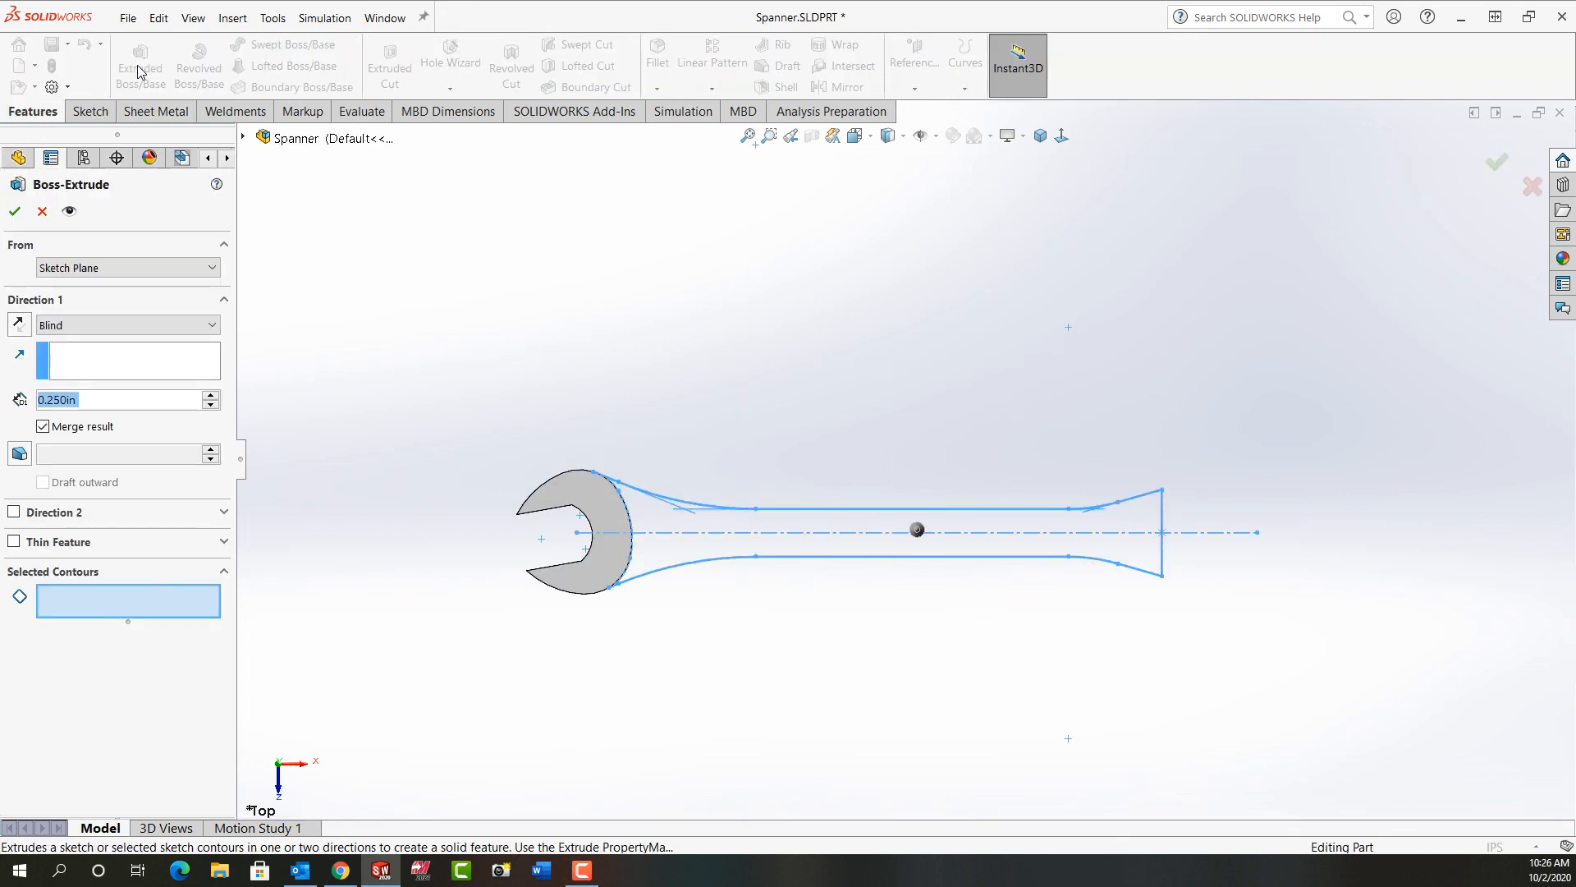
{"action": "left_click", "coordinate": [211, 325]}
{"action": "left_click", "coordinate": [117, 427]}
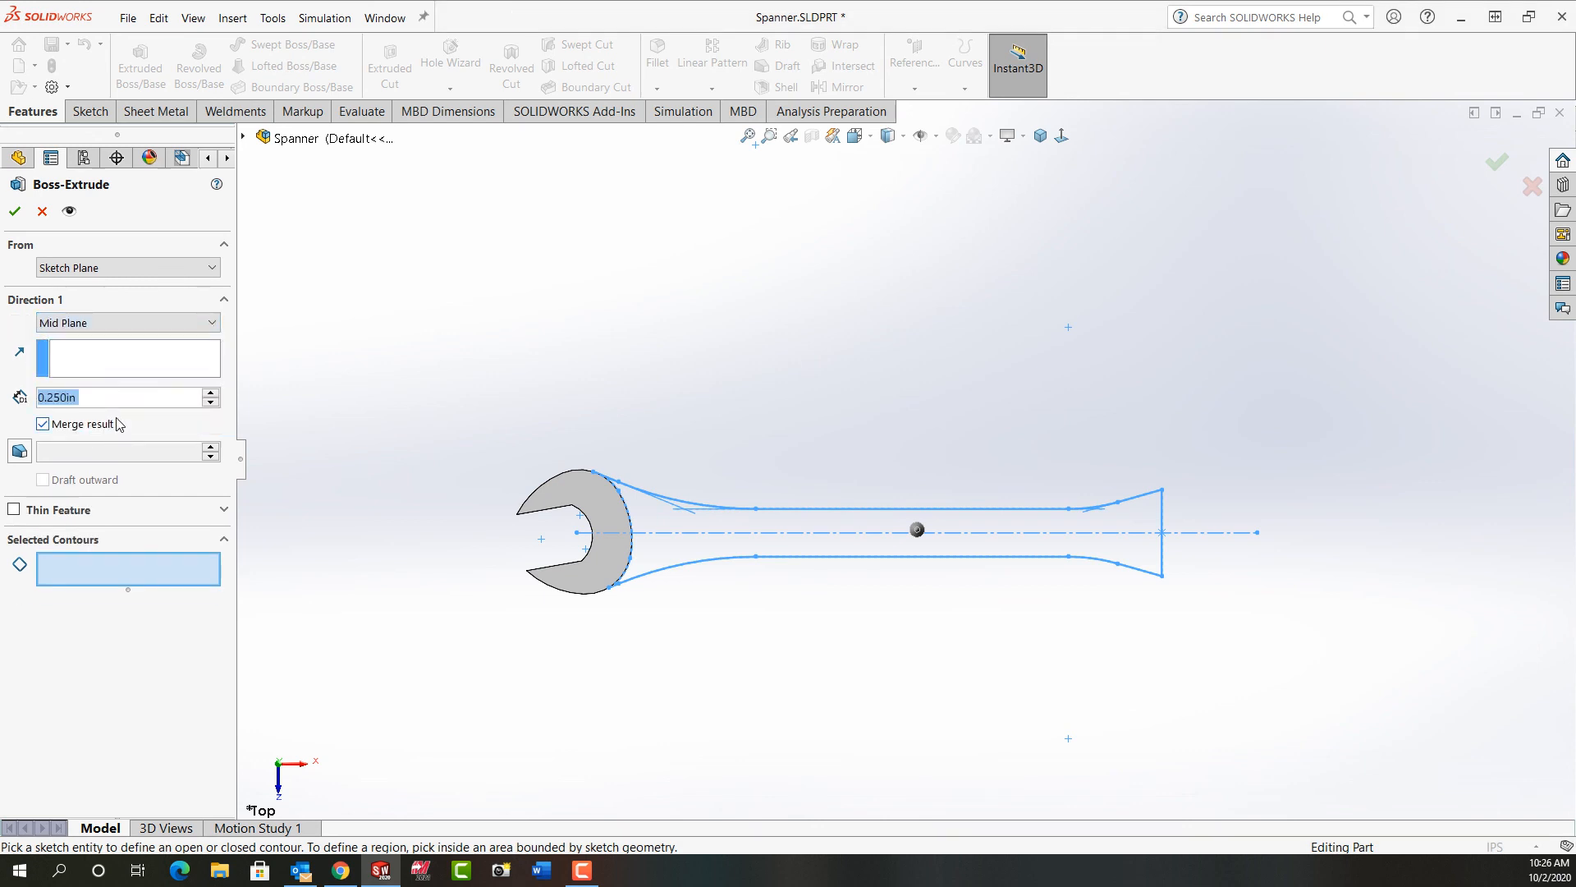
{"action": "type", "text": "0.175"}
{"action": "key", "text": "Return"}
{"action": "left_click", "coordinate": [664, 521]}
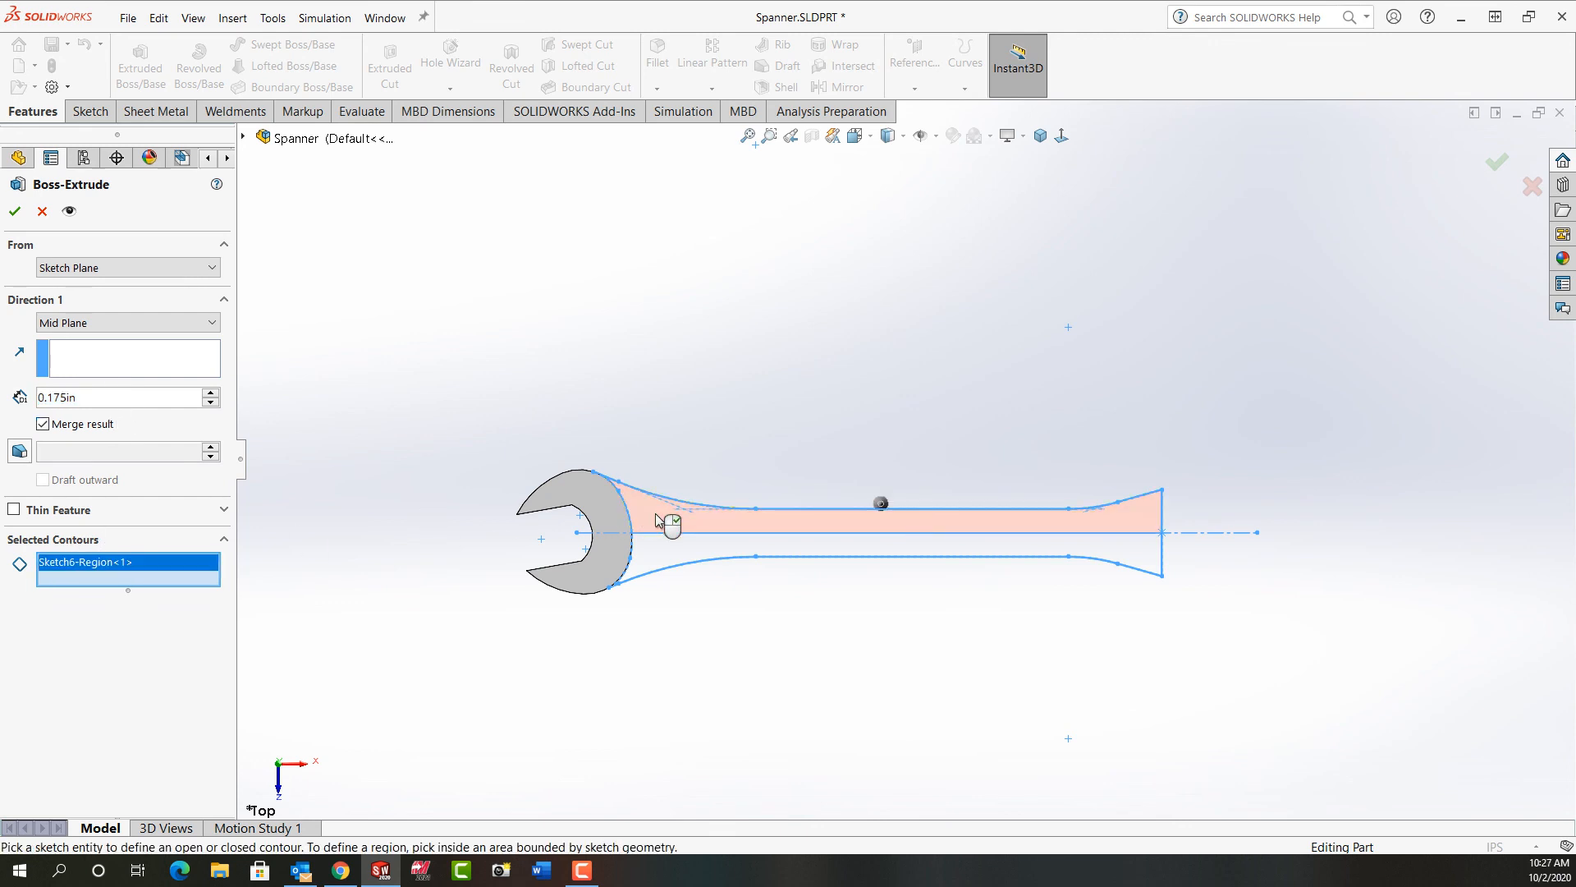
{"action": "left_click", "coordinate": [659, 552]}
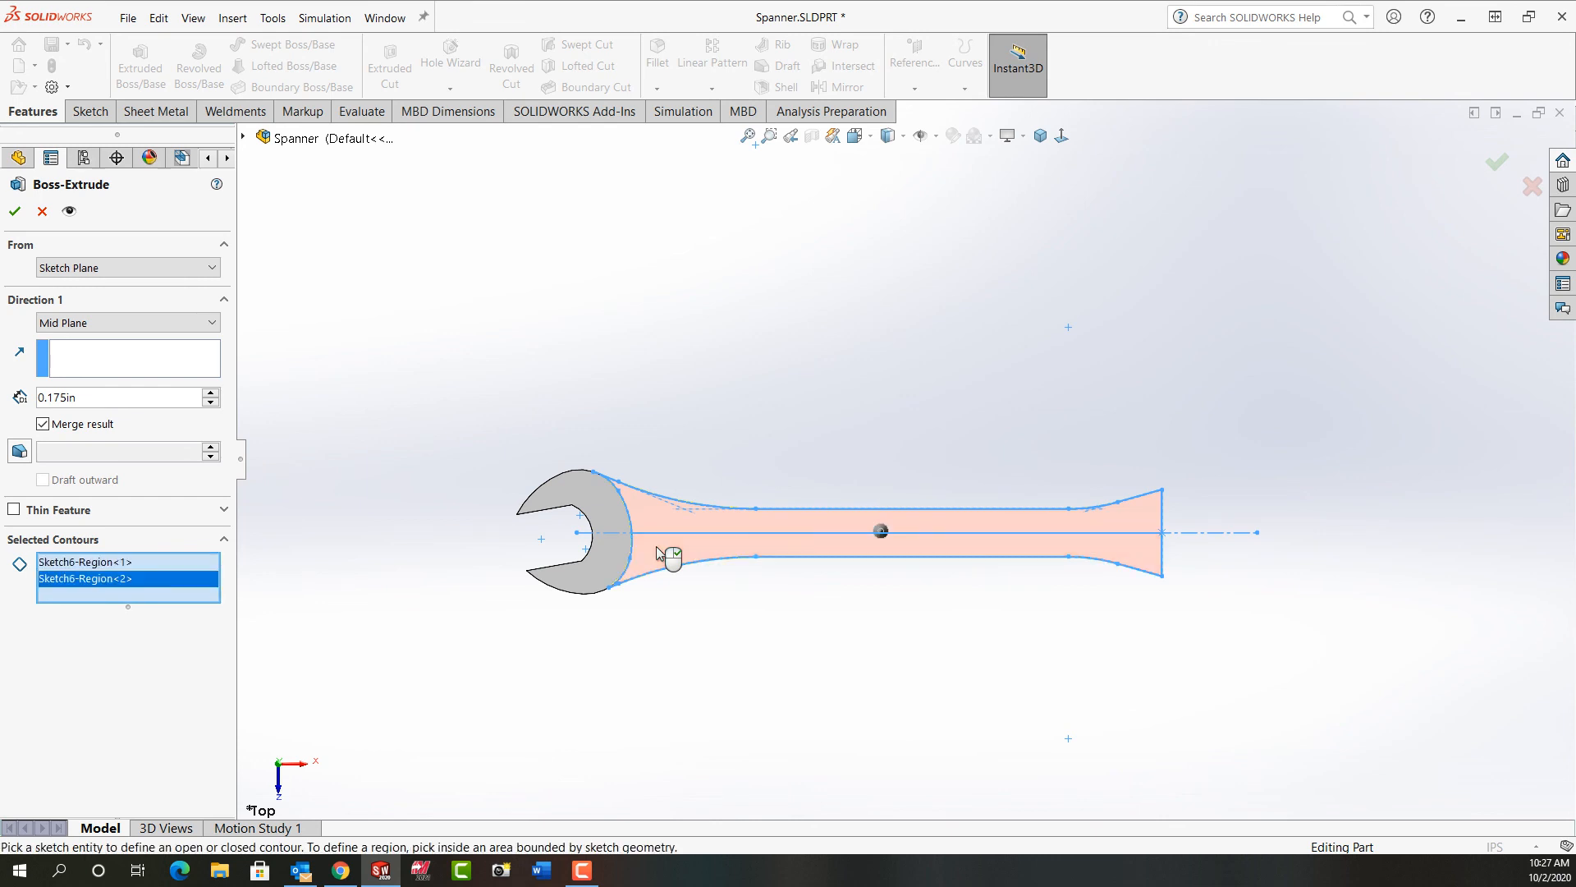